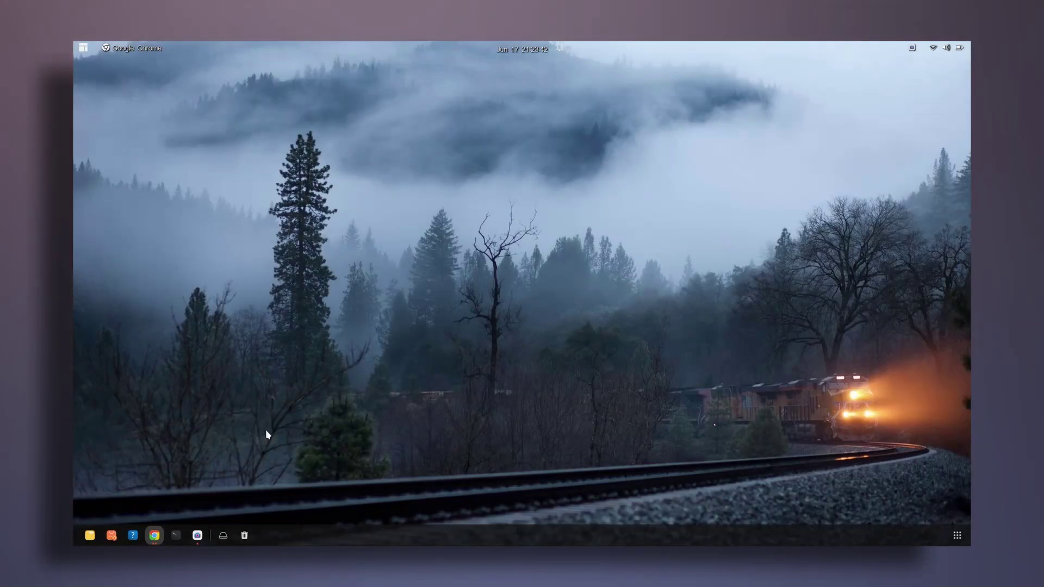
# Install the conky-all package with sudo apt in Terminal, authenticating with the account password, and close the terminal
pyautogui.click(175, 535)
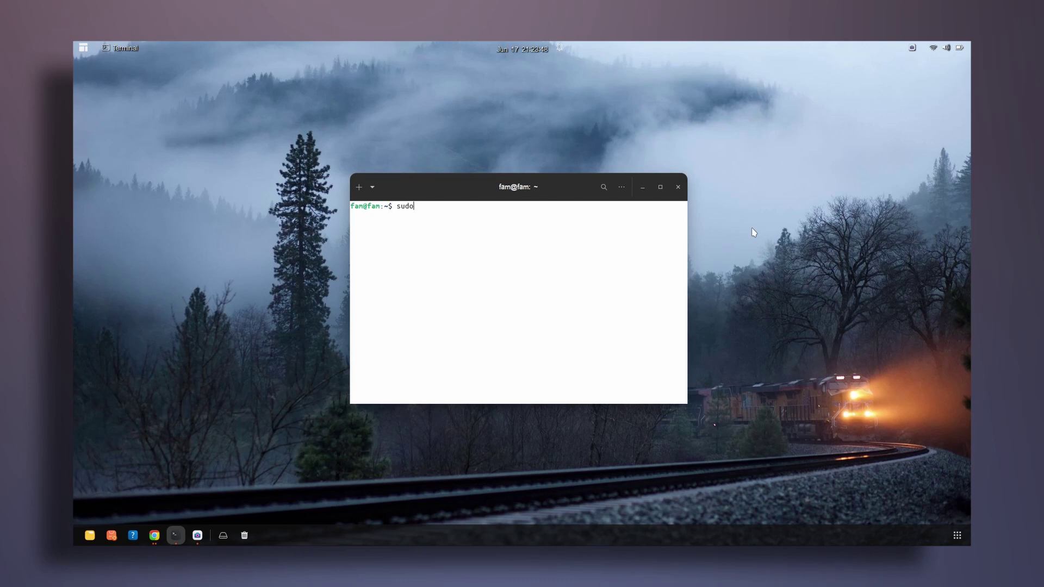
pyautogui.write('sudo apt install conky-all')
pyautogui.press('Return')
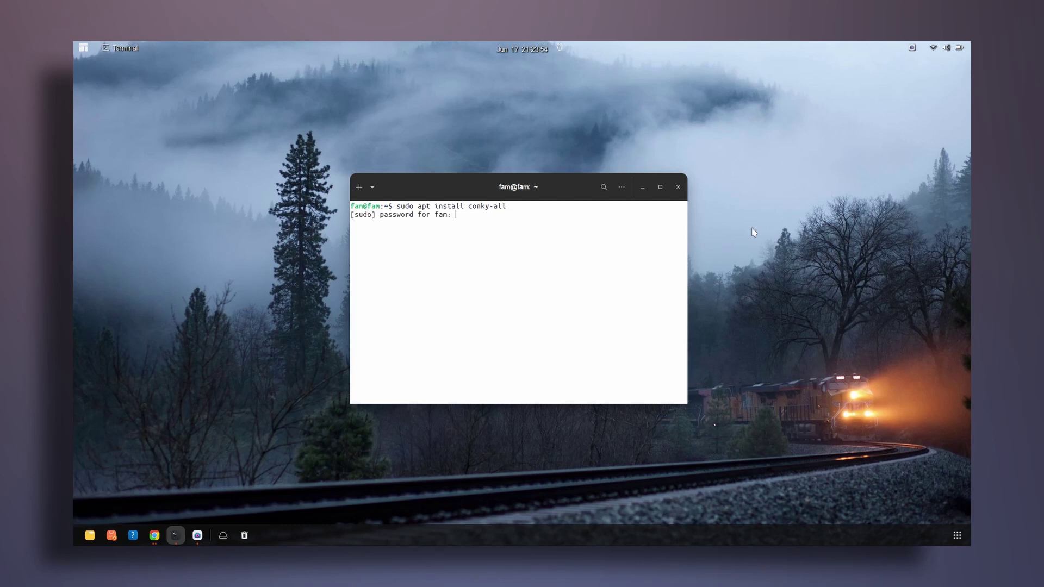
pyautogui.press('Return')
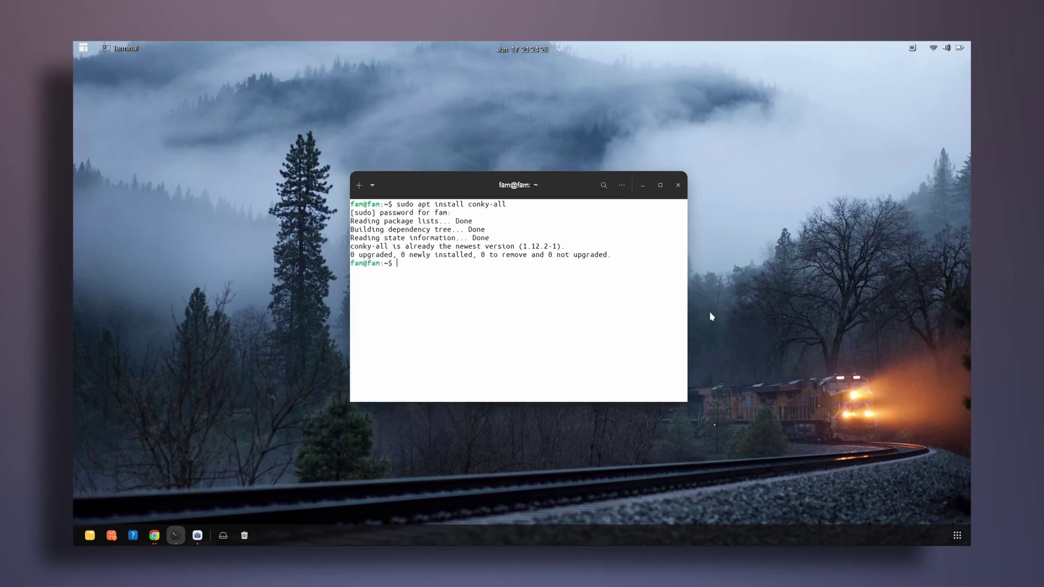
pyautogui.click(678, 185)
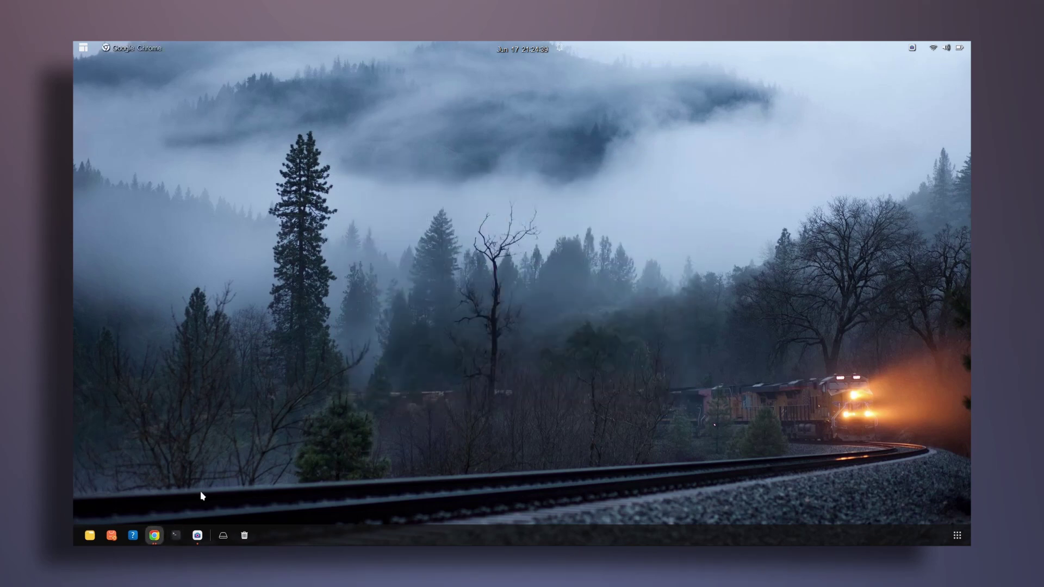
# Switch to Google Chrome and download 159710-orore_cf.zip from the Orore Clock rings page on gnome-look.org
pyautogui.moveTo(154, 535)
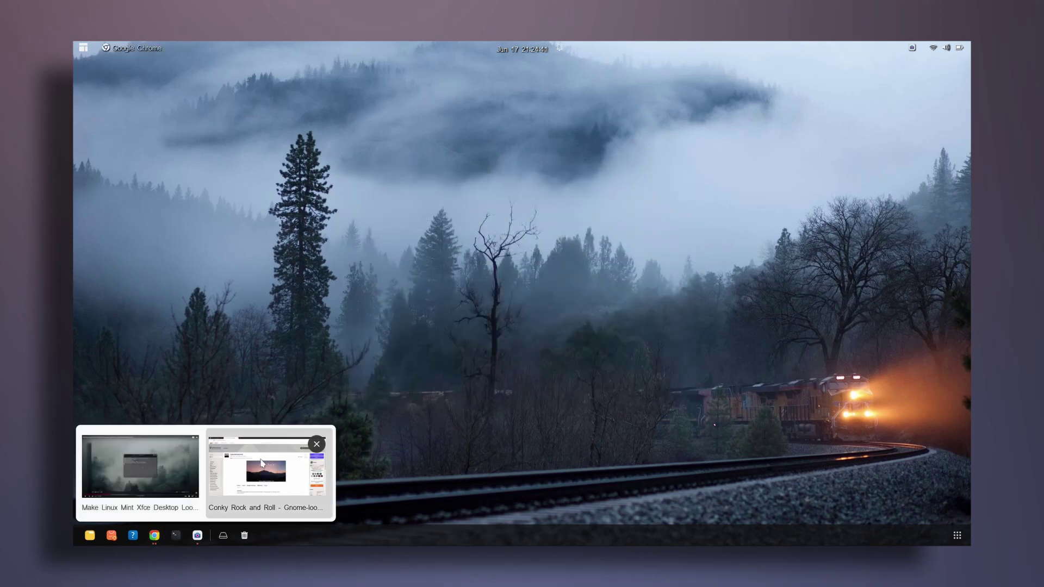
pyautogui.click(262, 463)
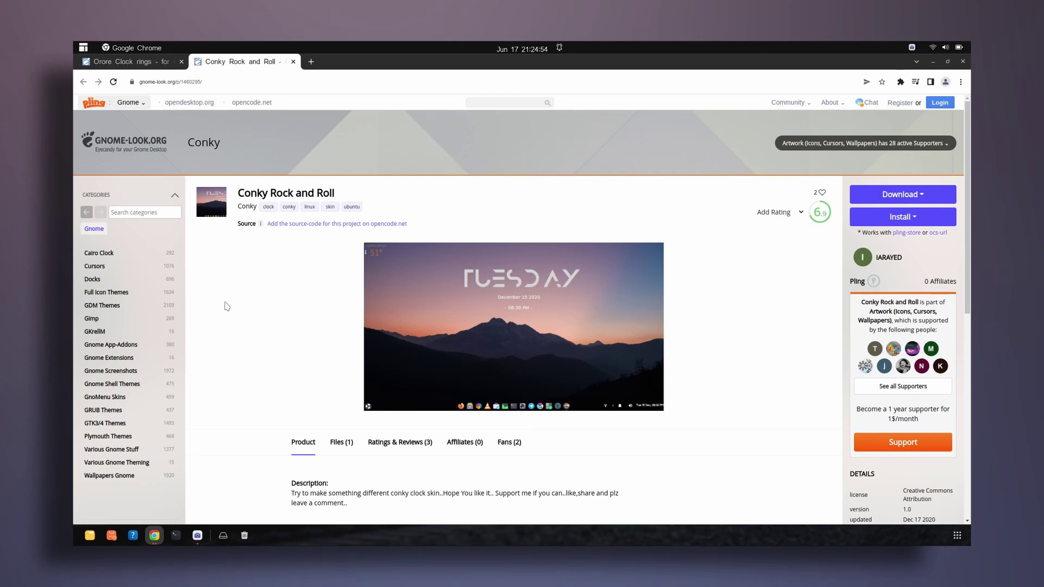
pyautogui.hotkey('ctrl', 'Tab')
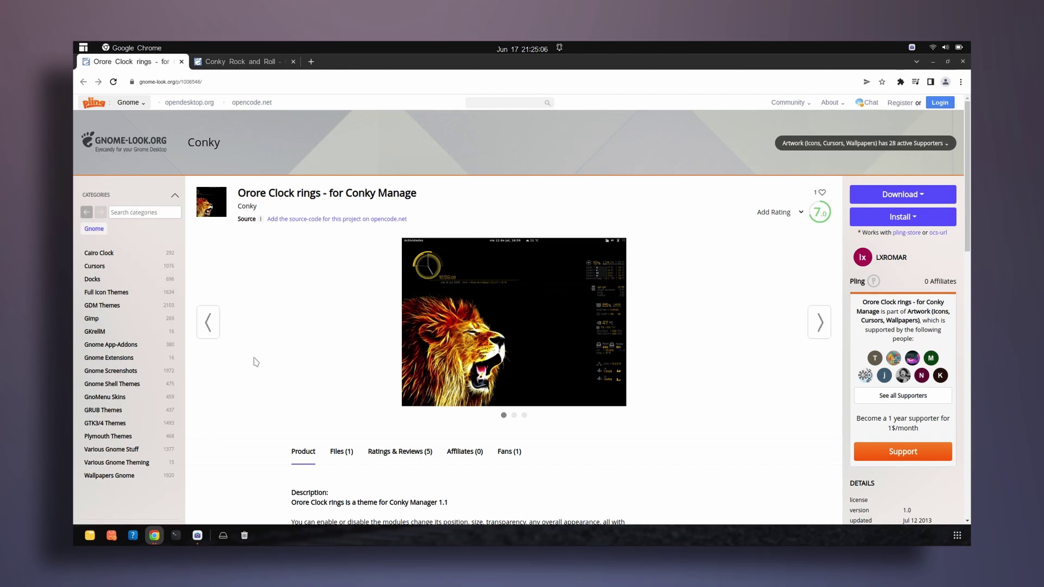
pyautogui.click(342, 452)
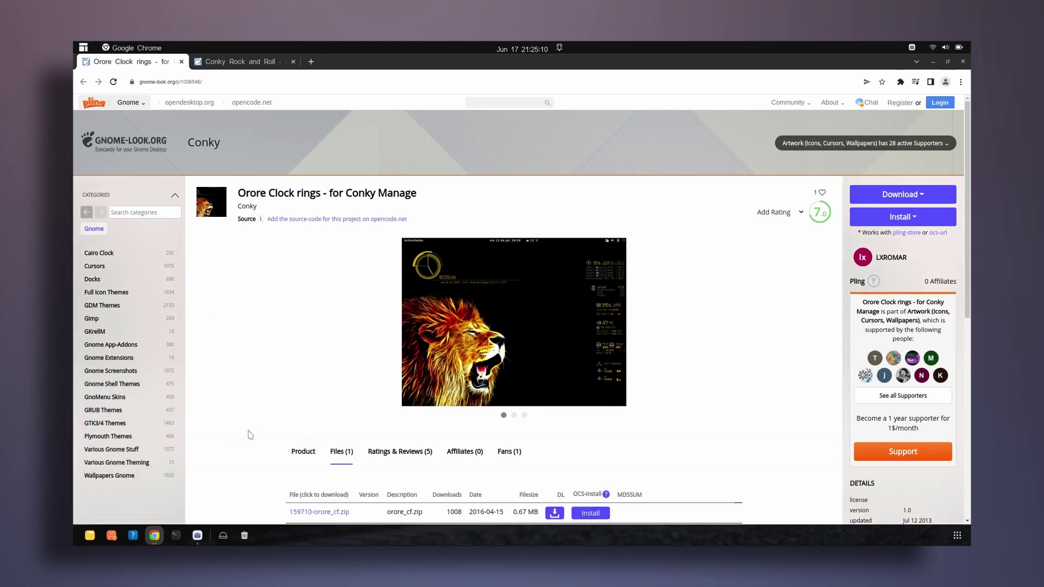
pyautogui.scroll(-3, 250, 435)
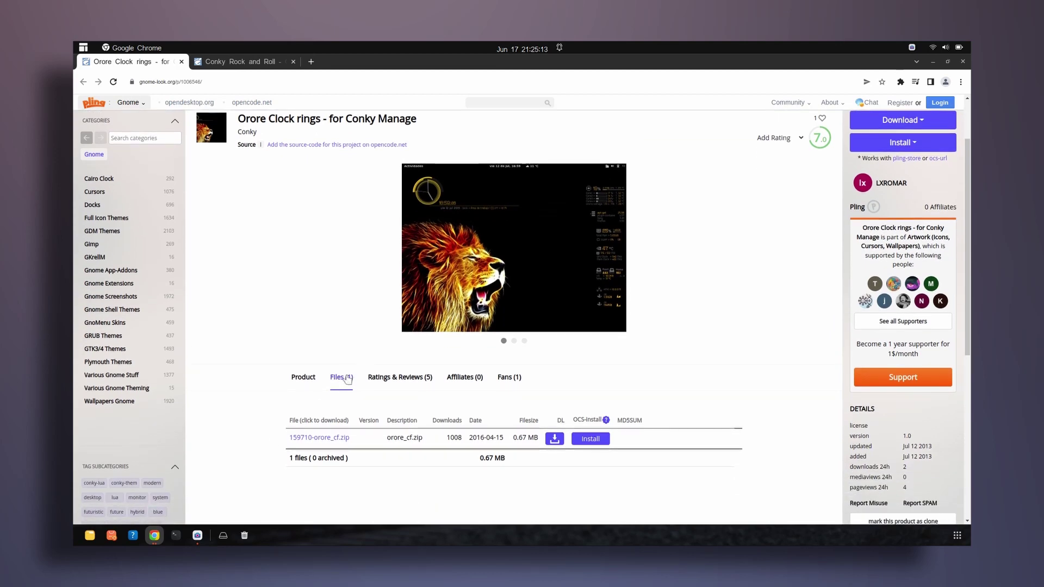
pyautogui.click(314, 438)
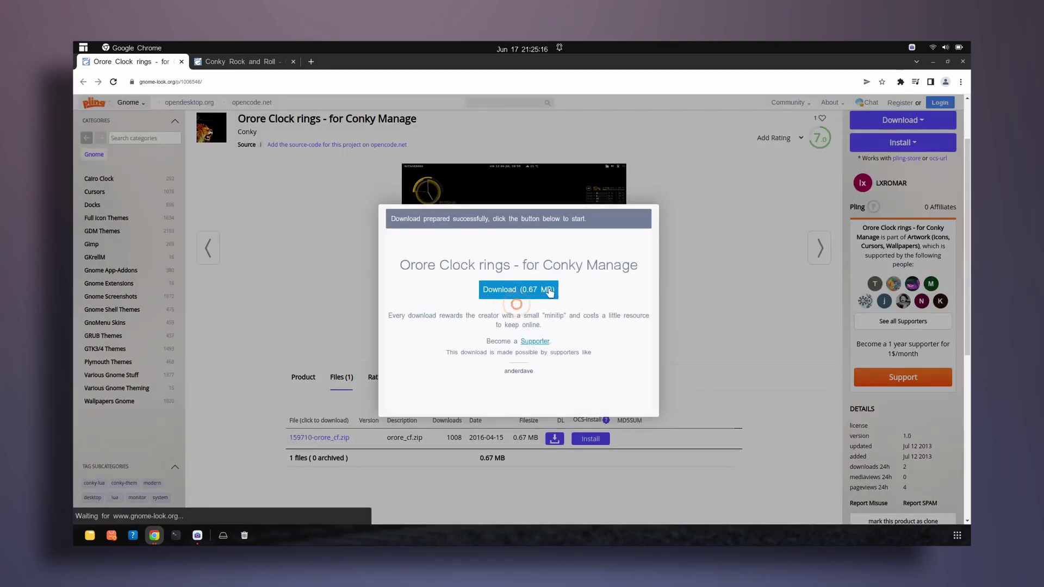
pyautogui.click(551, 293)
pyautogui.press('Escape')
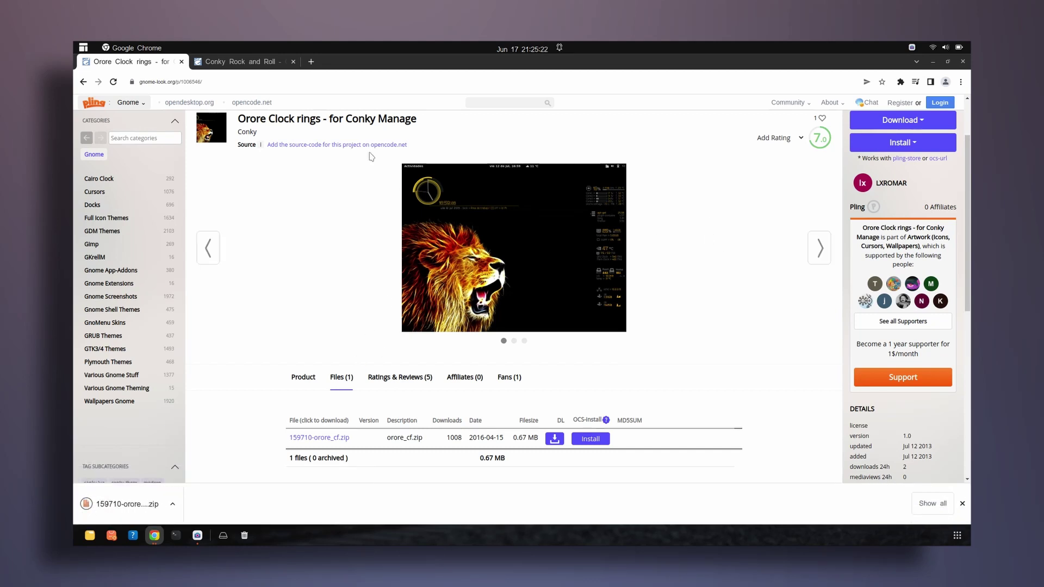
# Close the Orore page, download Rock and Roll.tar.gz from the Conky Rock and Roll page, and close the browser
pyautogui.click(181, 62)
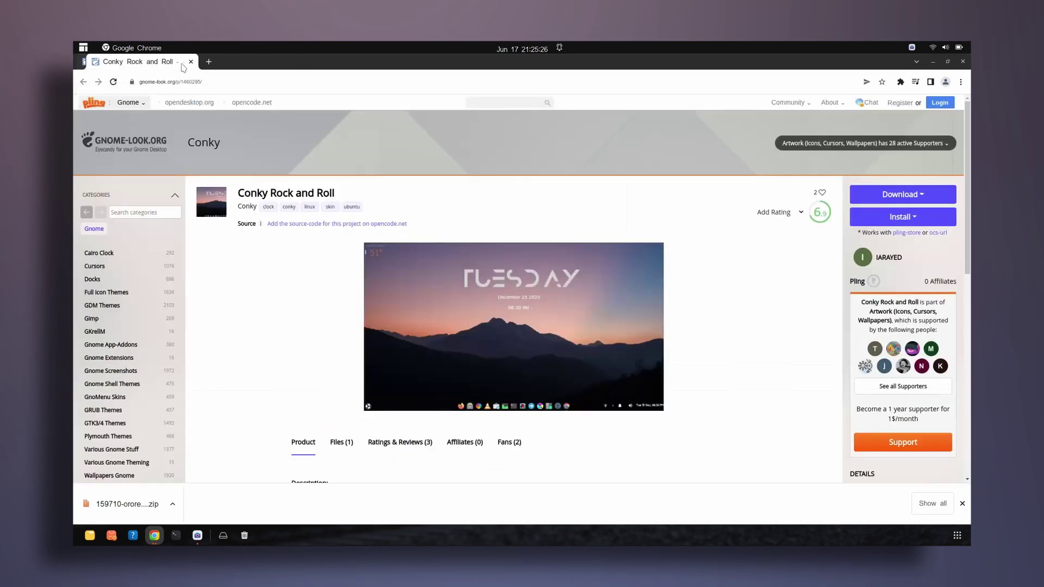
pyautogui.scroll(-1, 256, 352)
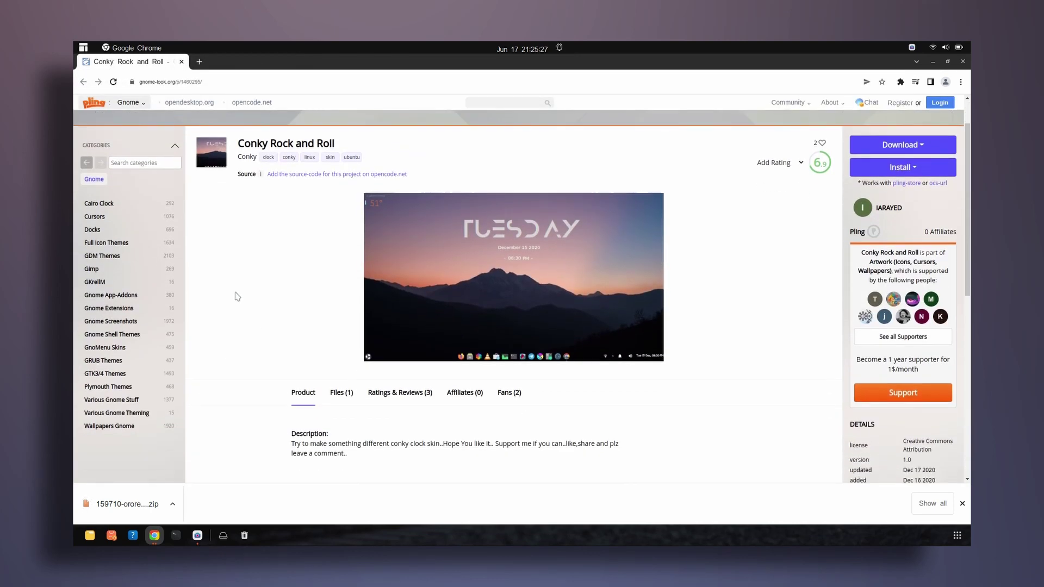
pyautogui.click(336, 393)
pyautogui.scroll(-2, 269, 369)
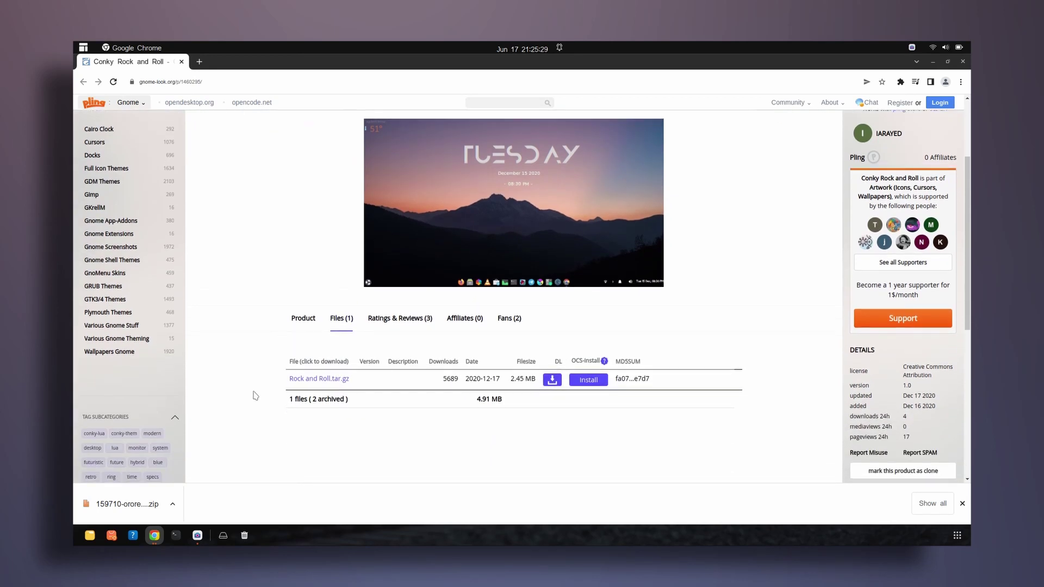
pyautogui.click(315, 379)
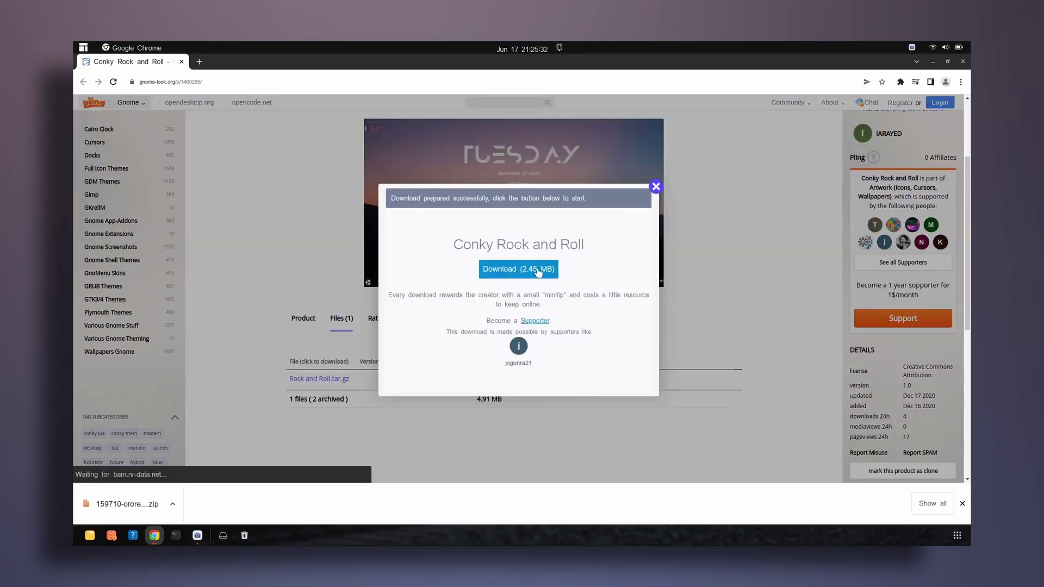
pyautogui.click(540, 271)
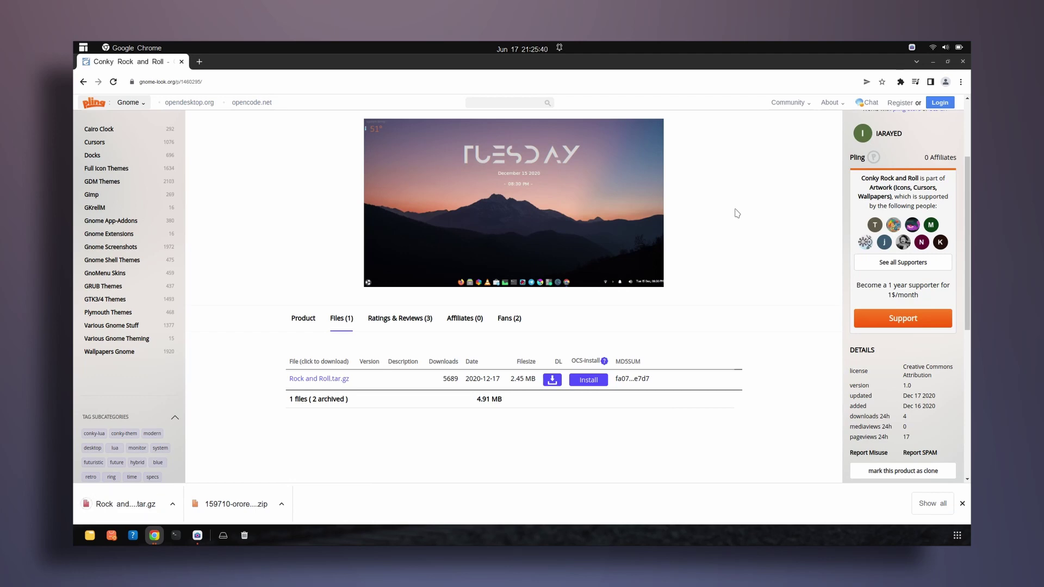
pyautogui.click(963, 61)
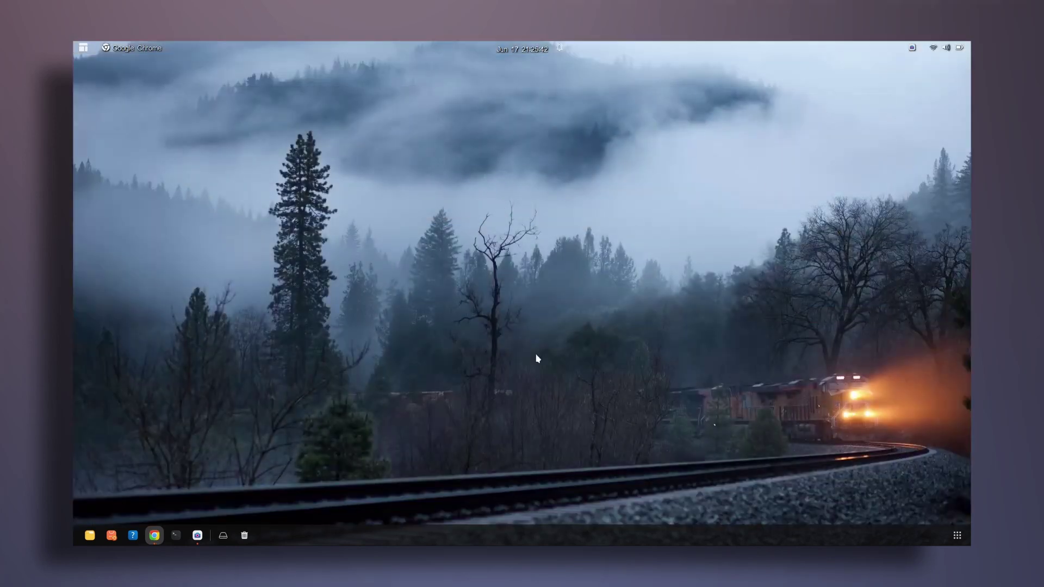
# Open the Downloads folder in Files and extract Rock and Roll.tar.gz into it
pyautogui.click(89, 536)
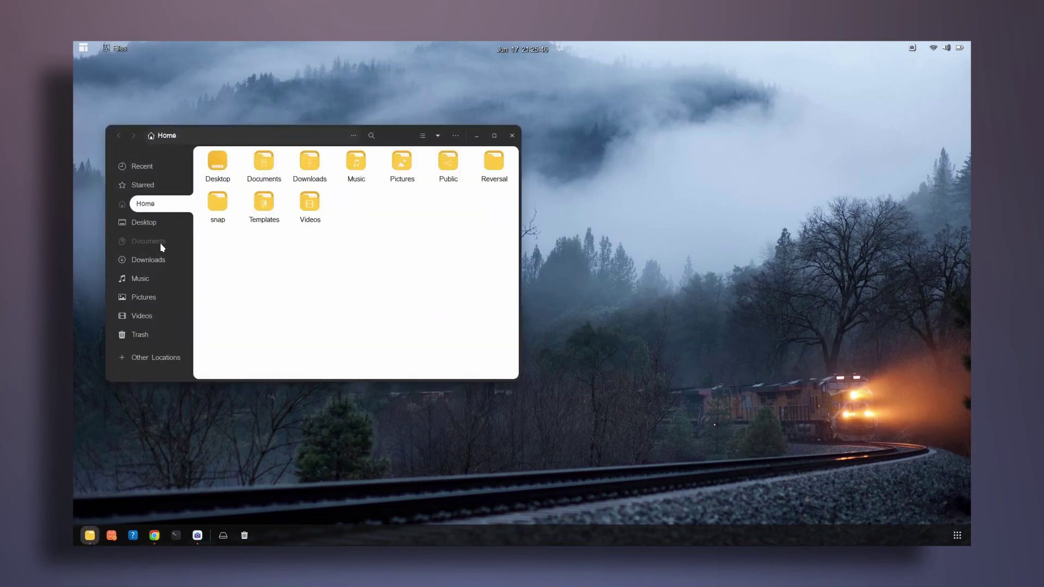
pyautogui.click(151, 261)
pyautogui.moveTo(303, 143); pyautogui.dragTo(436, 216)
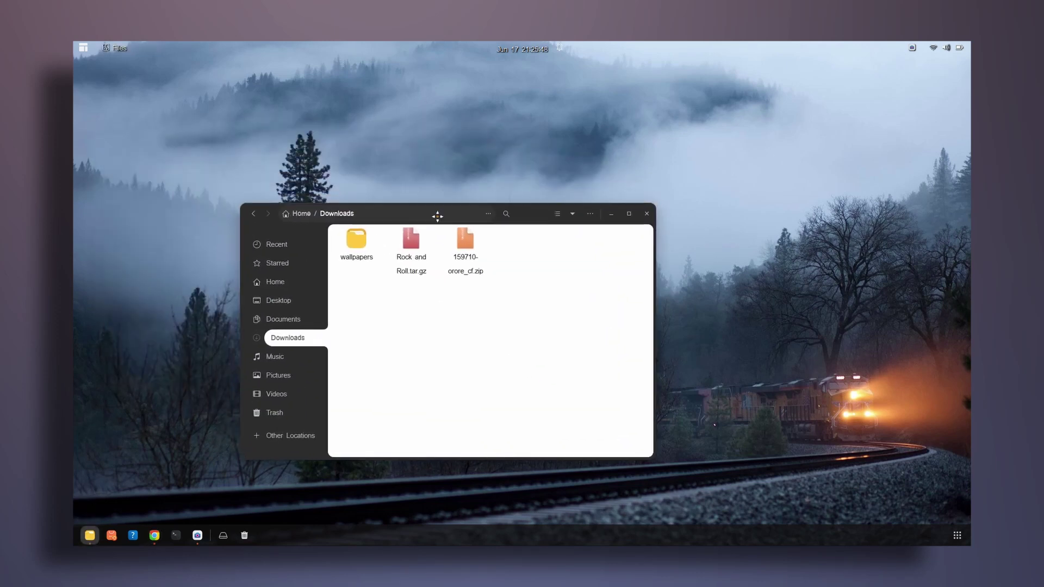
pyautogui.rightClick(417, 258)
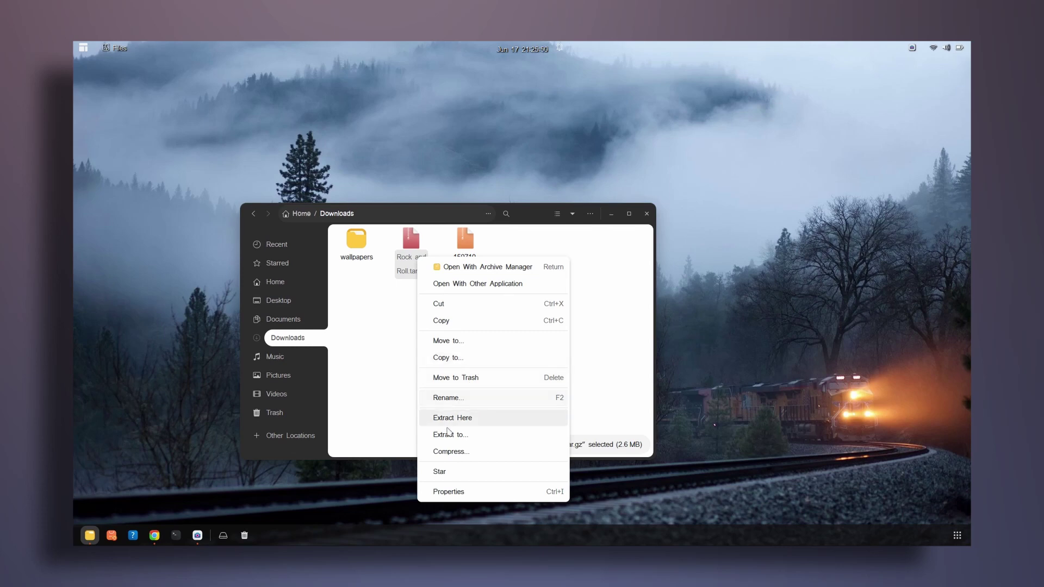
pyautogui.click(451, 438)
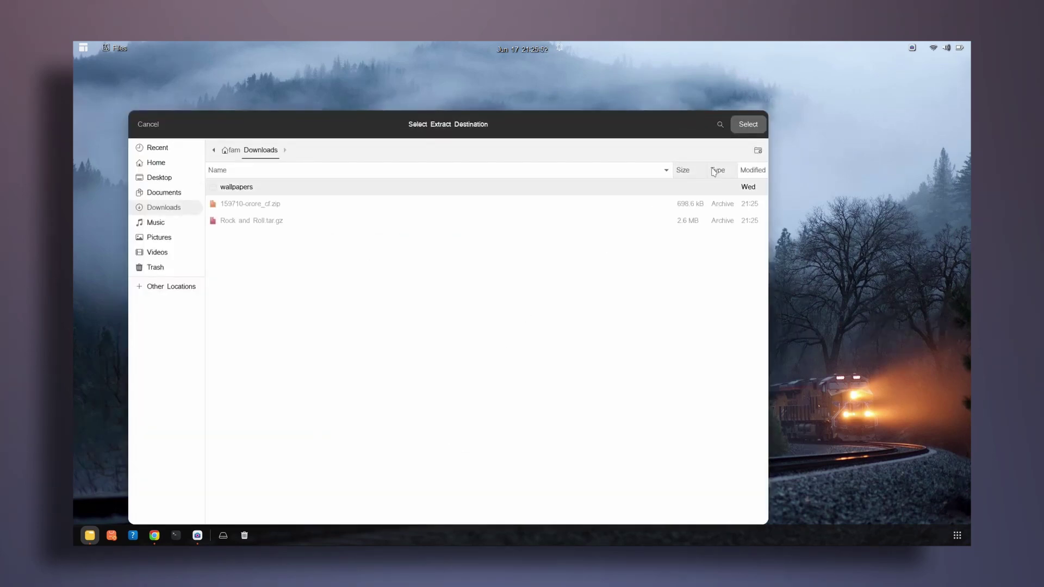
pyautogui.click(749, 126)
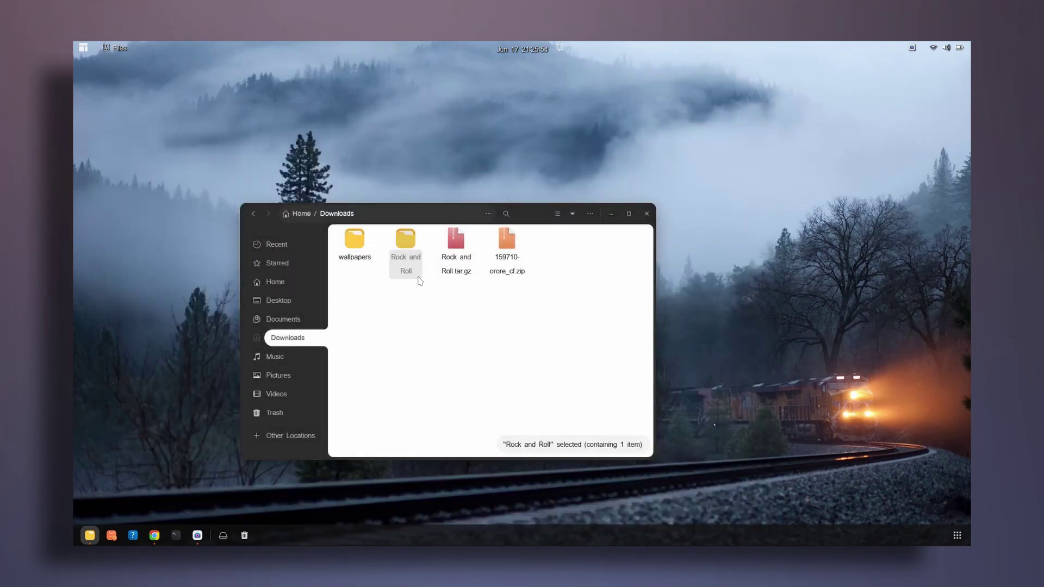
# Extract the 159710-orore_cf.zip archive into the Downloads folder
pyautogui.rightClick(496, 253)
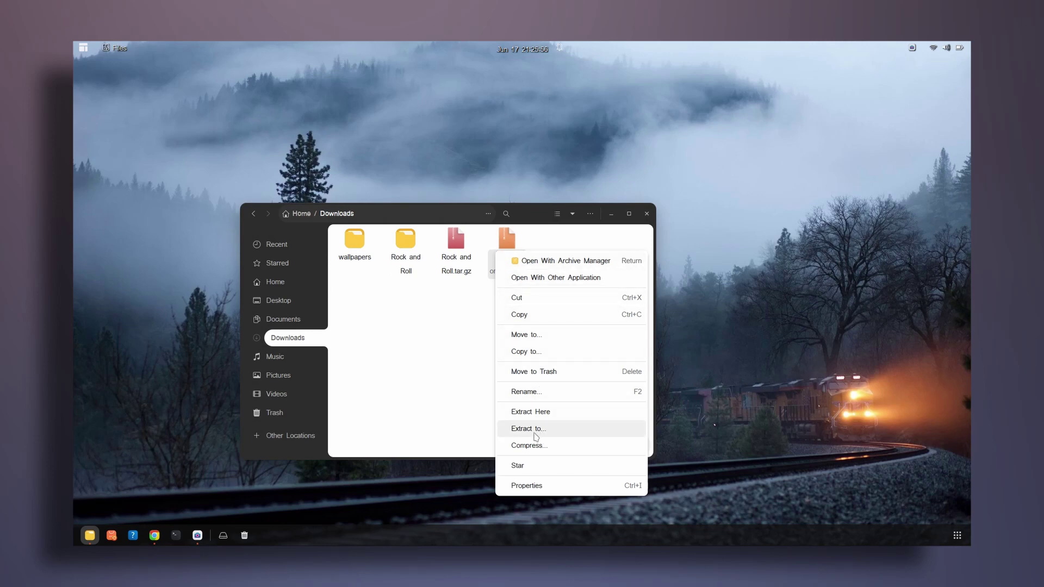
pyautogui.click(542, 431)
pyautogui.click(752, 128)
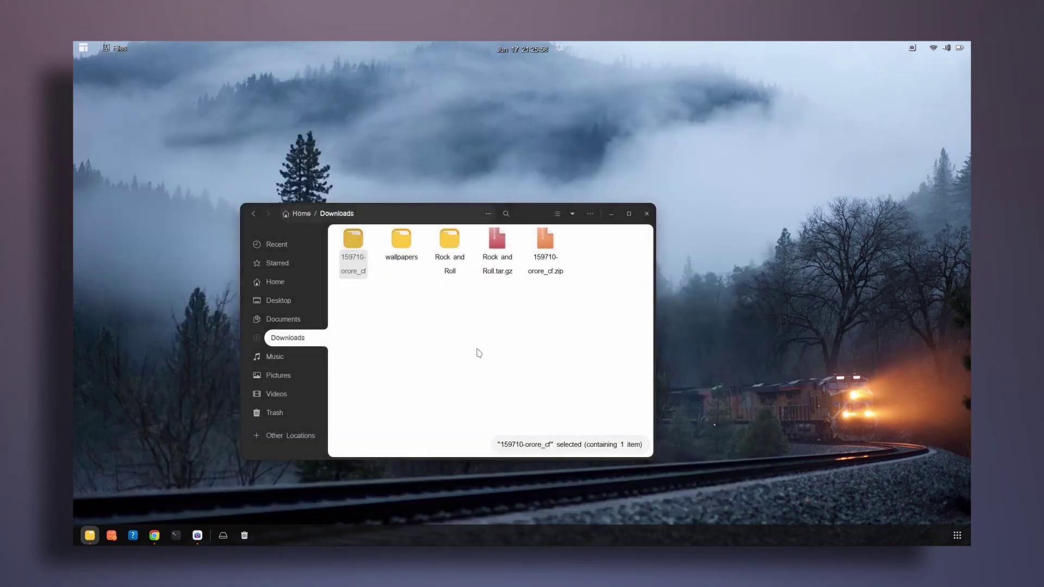
# Delete the Rock and Roll.tar.gz and 159710-orore_cf.zip archives from Downloads and dismiss the notification
pyautogui.moveTo(502, 297); pyautogui.dragTo(567, 243)
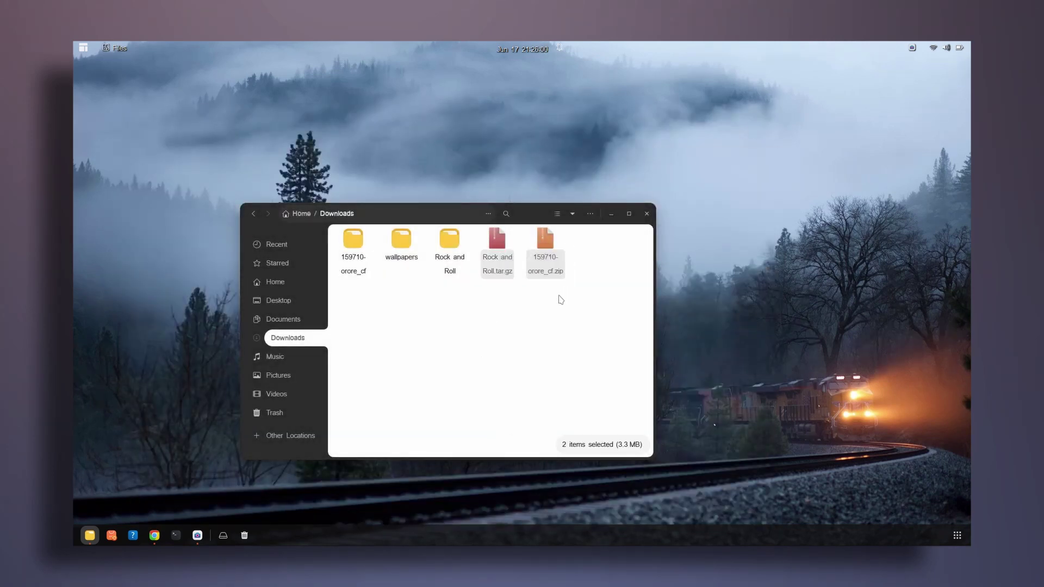
pyautogui.press('Delete')
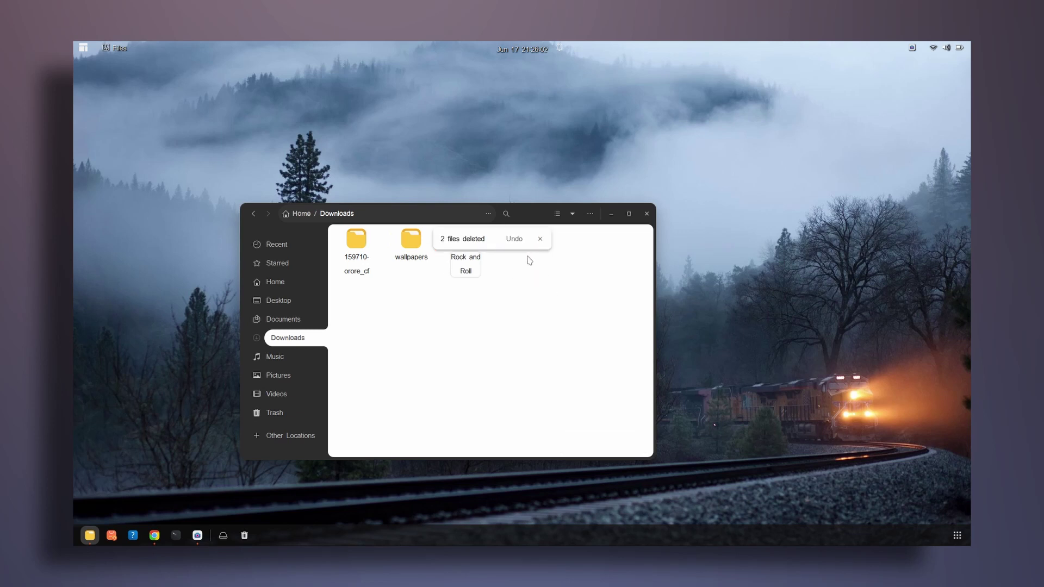
pyautogui.click(537, 238)
# Examine the contents of the extracted 159710-orore_cf and Rock and Roll folders
pyautogui.click(467, 264)
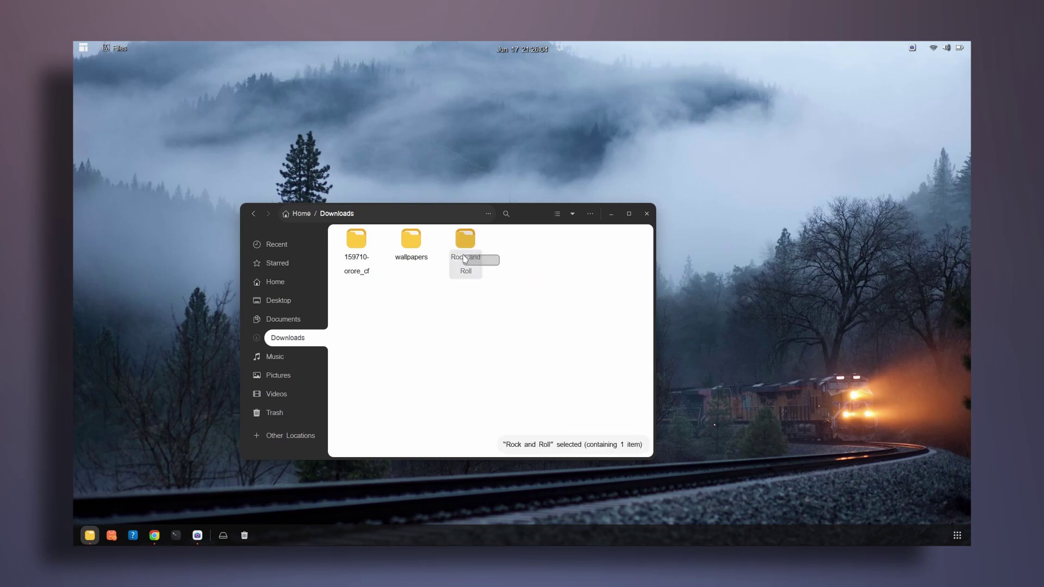
pyautogui.click(396, 274)
pyautogui.doubleClick(354, 255)
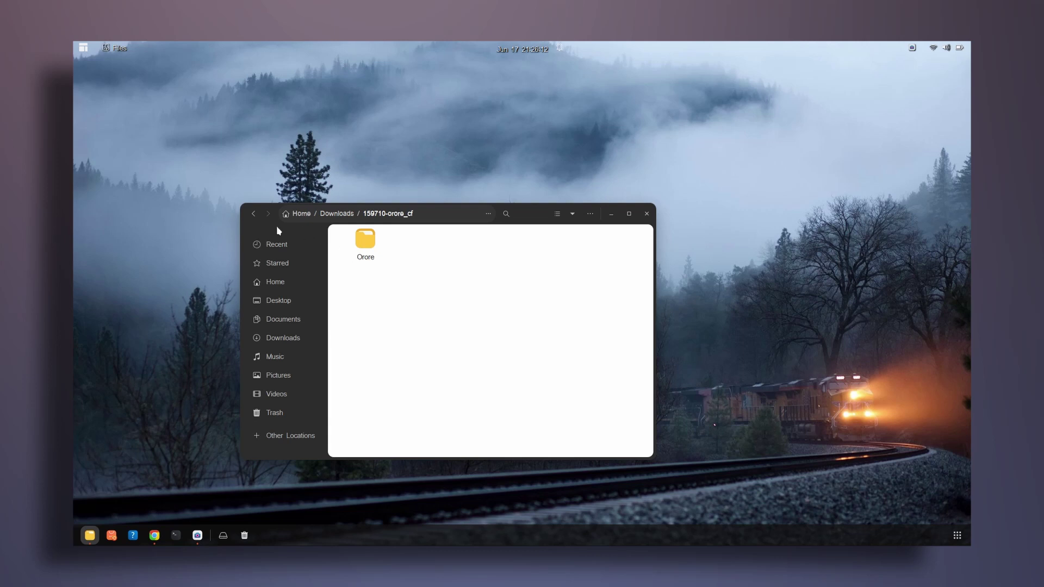
pyautogui.click(251, 214)
pyautogui.press('Right')
pyautogui.press('Right')
pyautogui.press('Return')
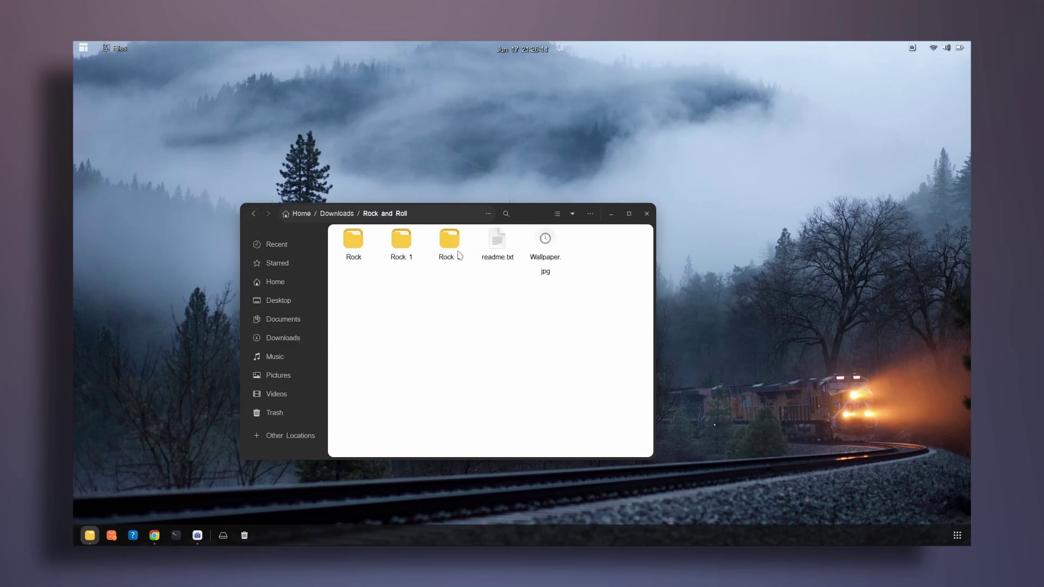
pyautogui.click(253, 213)
# Take the Orore folder from inside 159710-orore_cf and paste it directly into Downloads
pyautogui.doubleClick(356, 242)
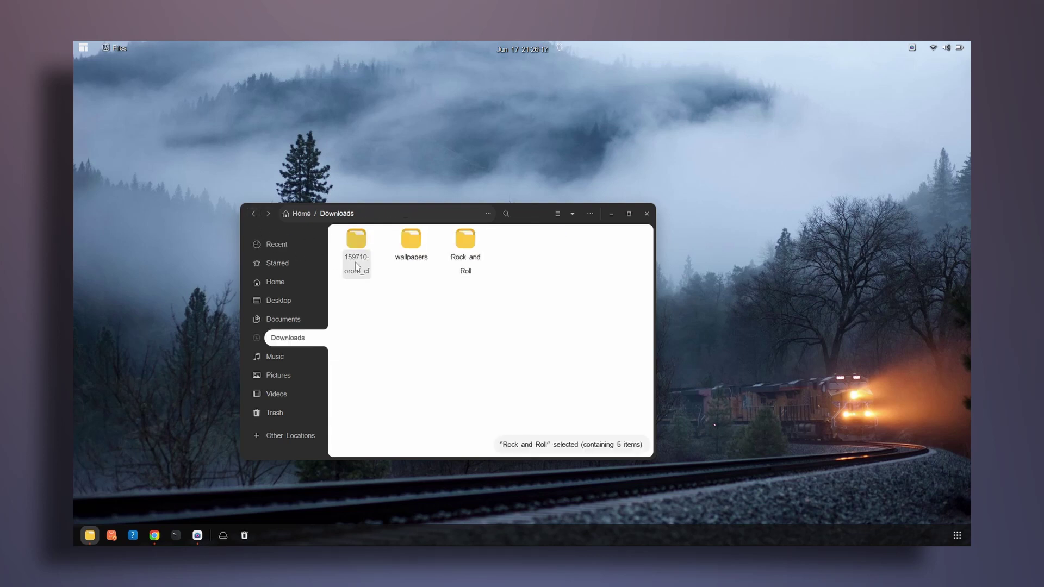
pyautogui.click(361, 251)
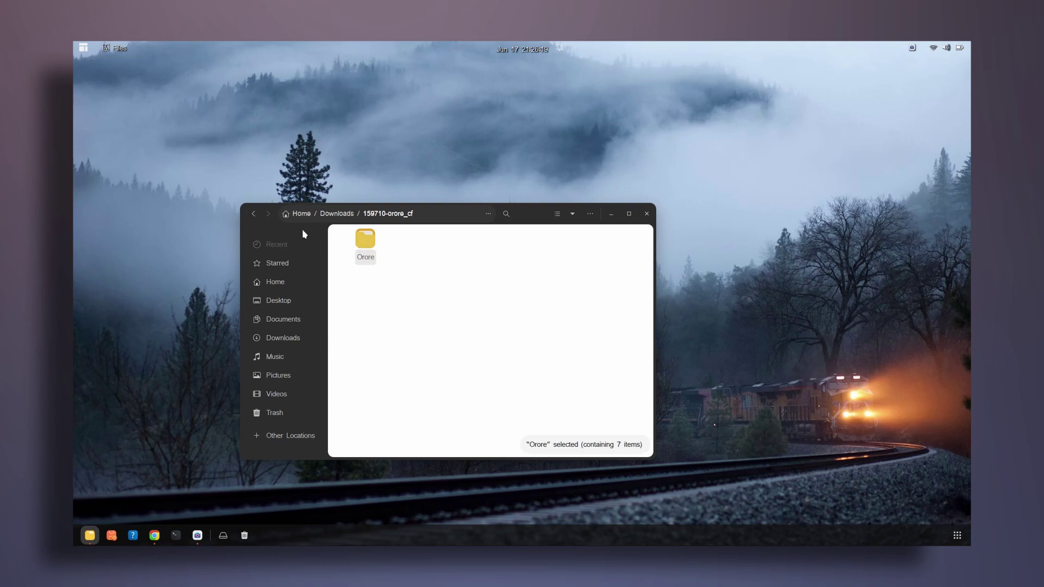
pyautogui.click(253, 213)
pyautogui.click(500, 295)
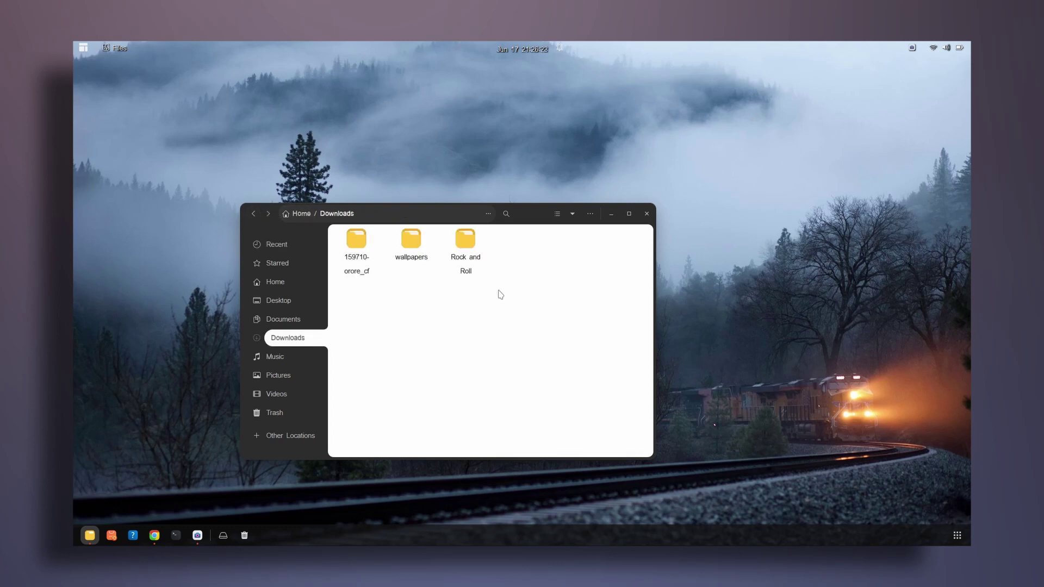
pyautogui.hotkey('ctrl', 'v')
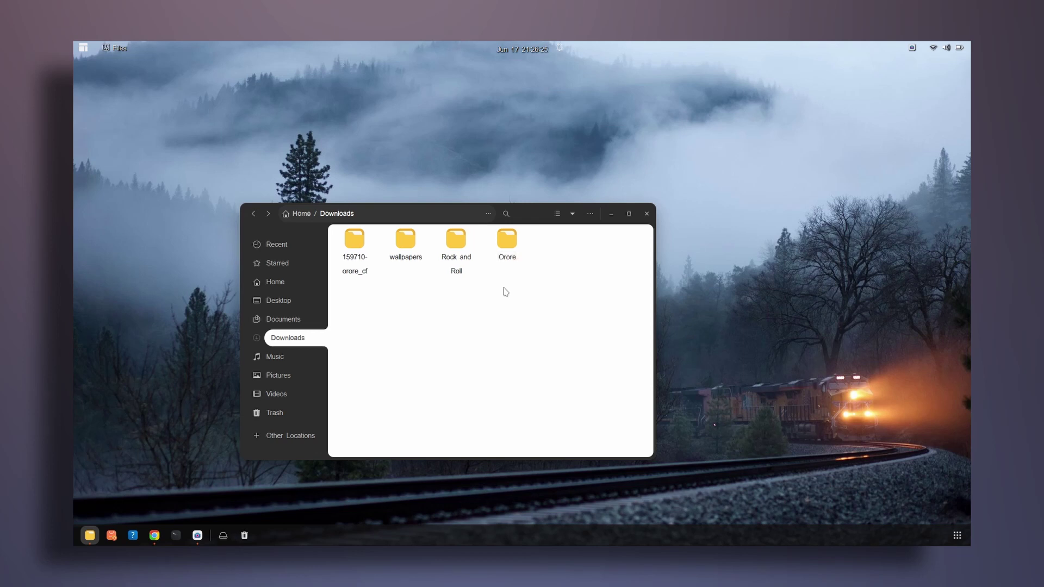
# Delete the 159710-orore_cf folder from Downloads and dismiss the notification
pyautogui.click(359, 267)
pyautogui.press('Delete')
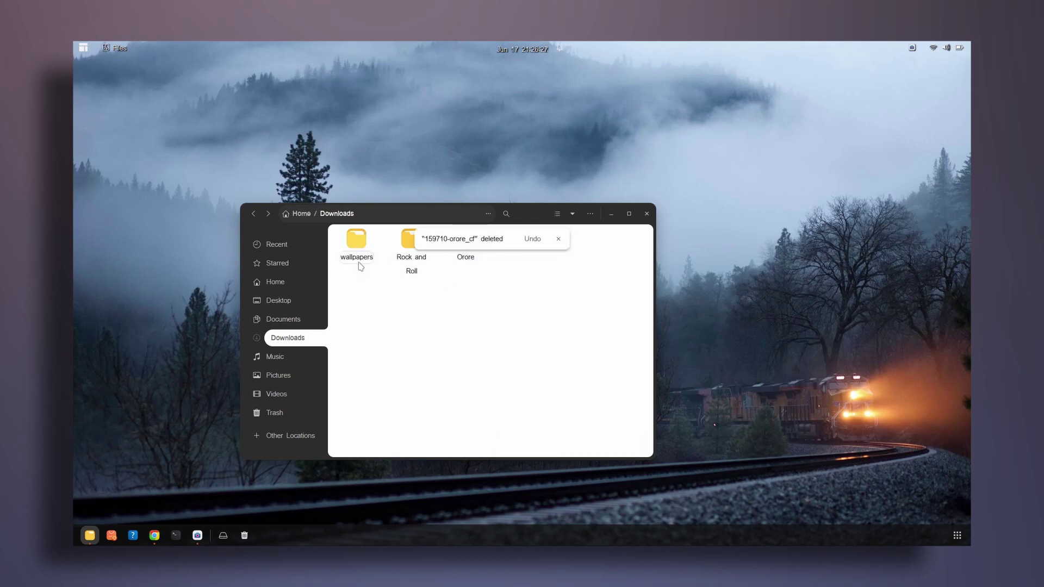
pyautogui.click(560, 241)
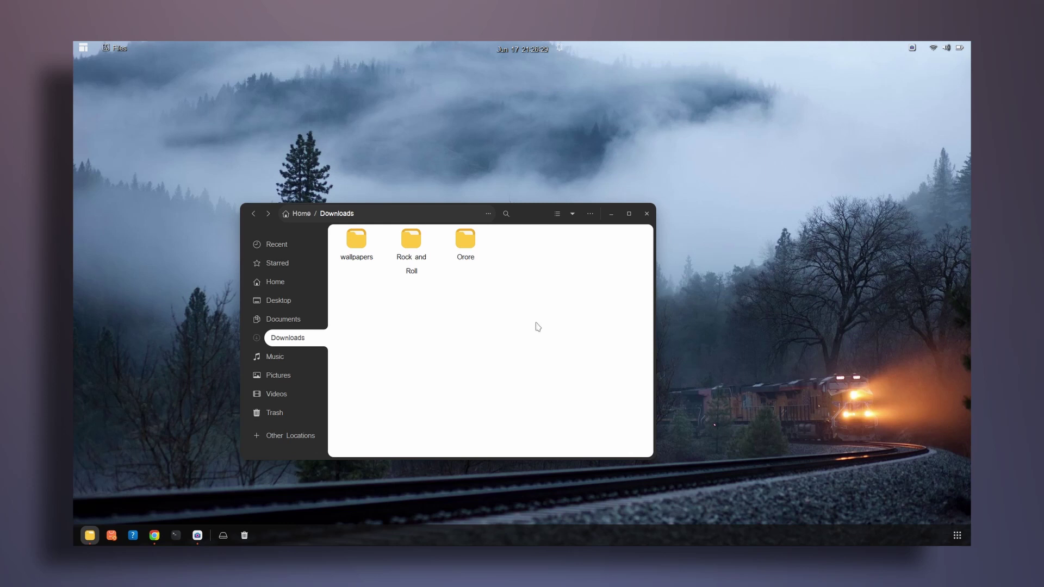
# Create a new folder named conky themes in Downloads
pyautogui.rightClick(504, 299)
pyautogui.click(511, 305)
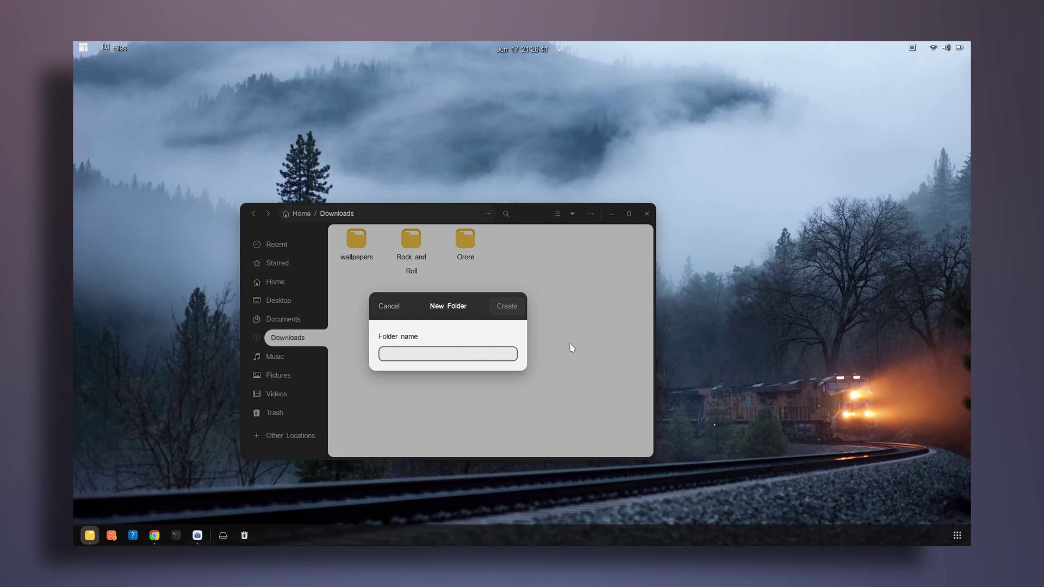
pyautogui.write('conky')
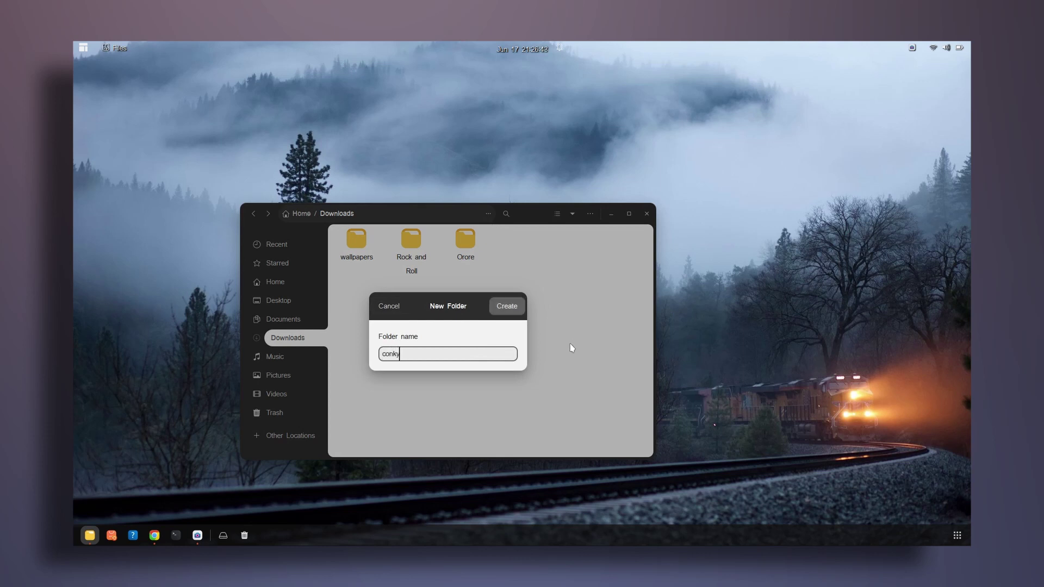
pyautogui.write(' theems')
pyautogui.press('Return')
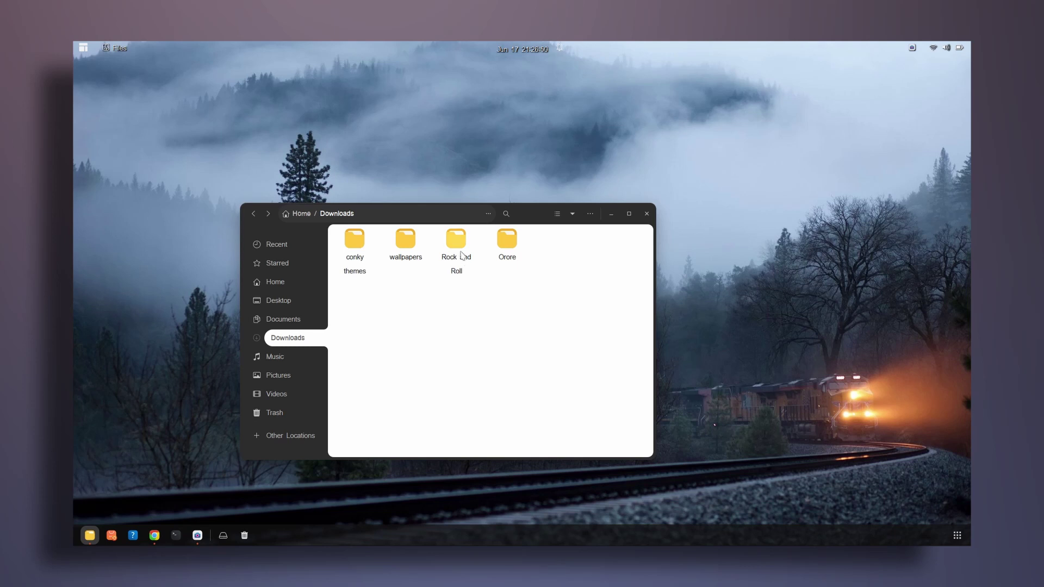
# Move the Rock and Roll and Orore folders into the conky themes folder and open it
pyautogui.moveTo(461, 255); pyautogui.dragTo(356, 240)
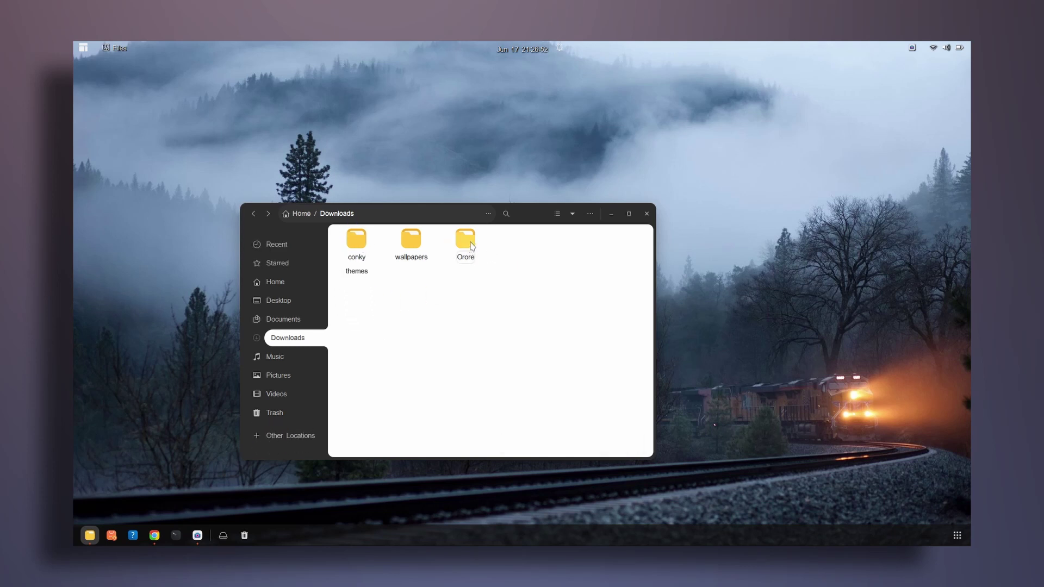
pyautogui.moveTo(465, 244); pyautogui.dragTo(360, 246)
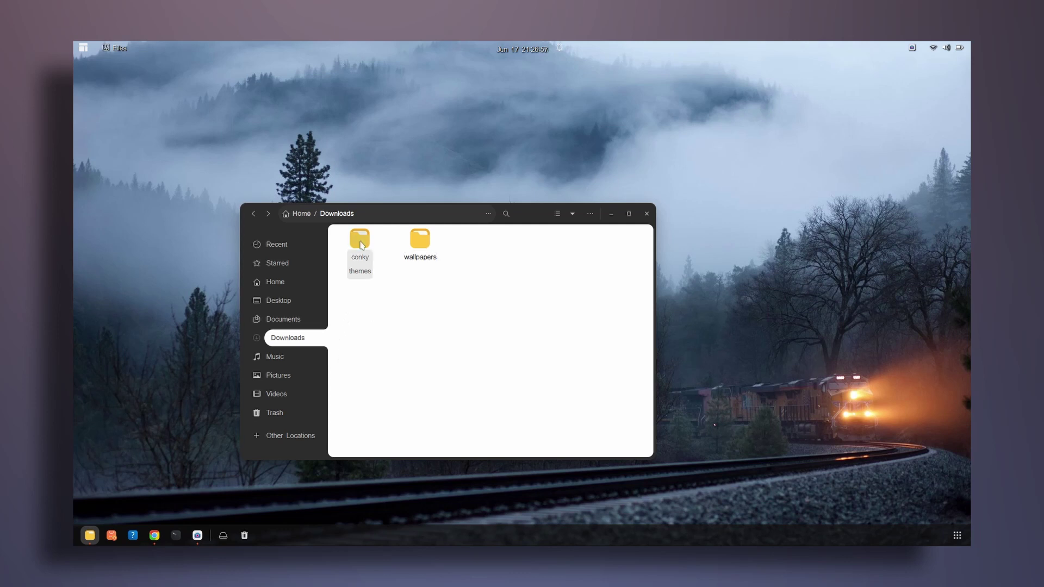
pyautogui.doubleClick(361, 243)
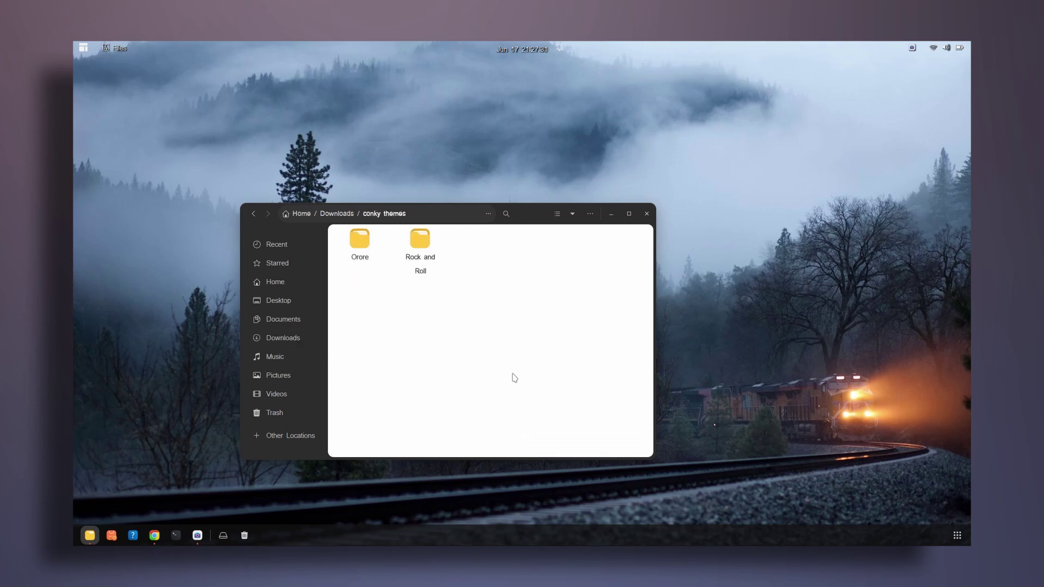
# Install the Anurati.otf font from the Rock subfolder of Rock and Roll, and close the font preview
pyautogui.doubleClick(425, 260)
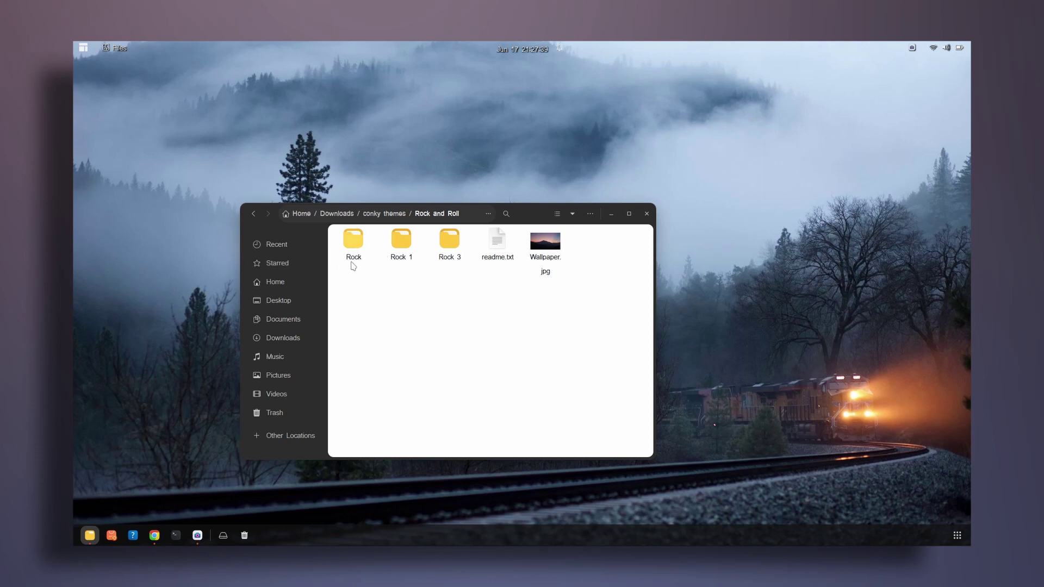
pyautogui.doubleClick(354, 259)
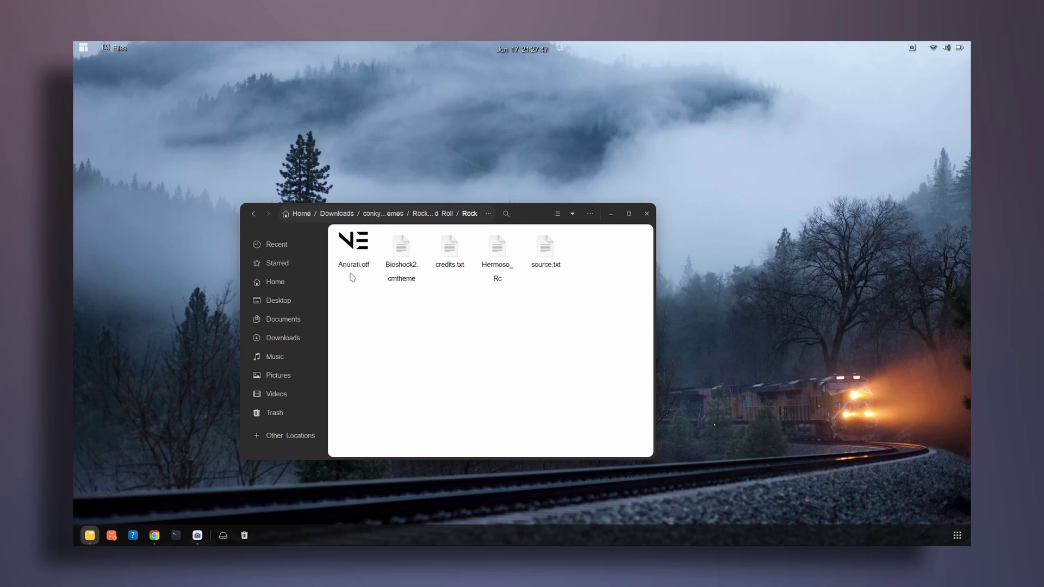
pyautogui.doubleClick(360, 241)
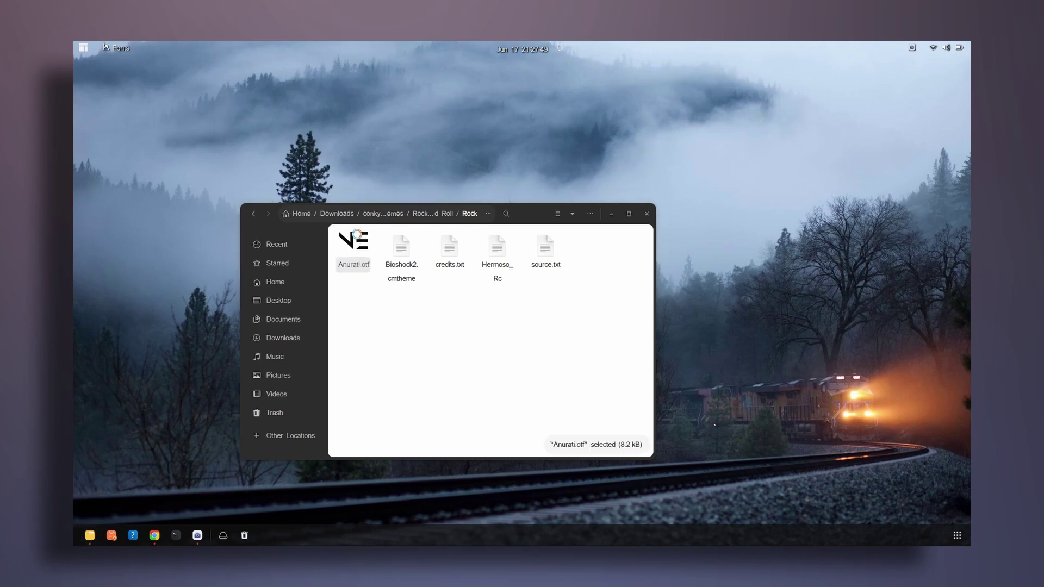
pyautogui.moveTo(193, 71); pyautogui.dragTo(455, 178)
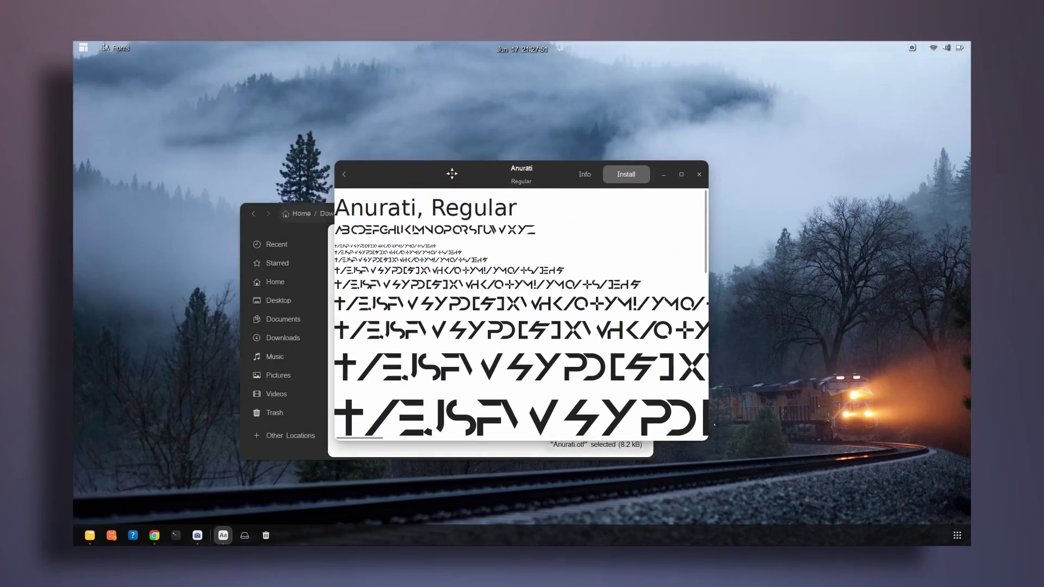
pyautogui.click(626, 174)
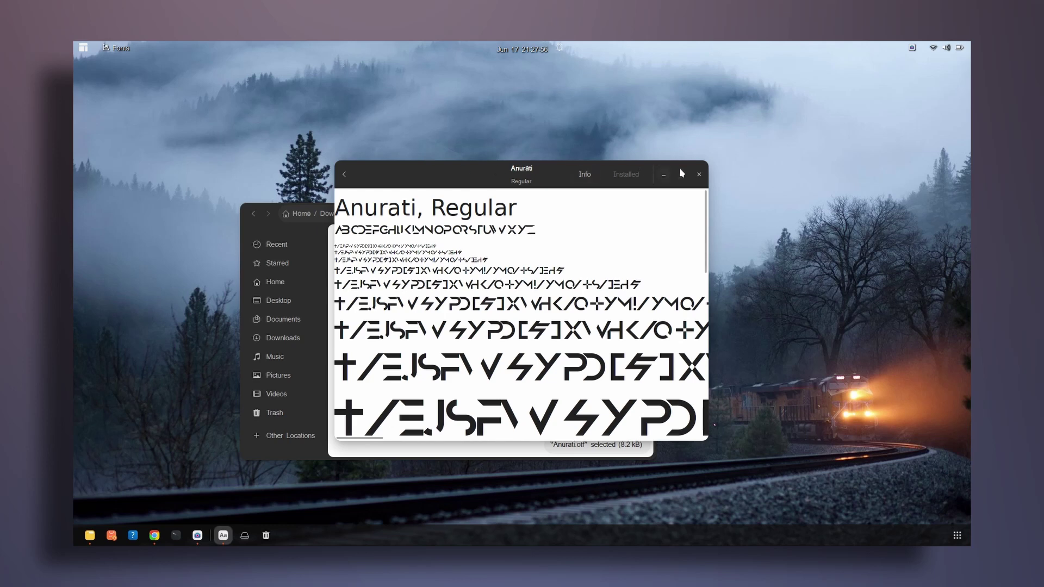
pyautogui.click(700, 175)
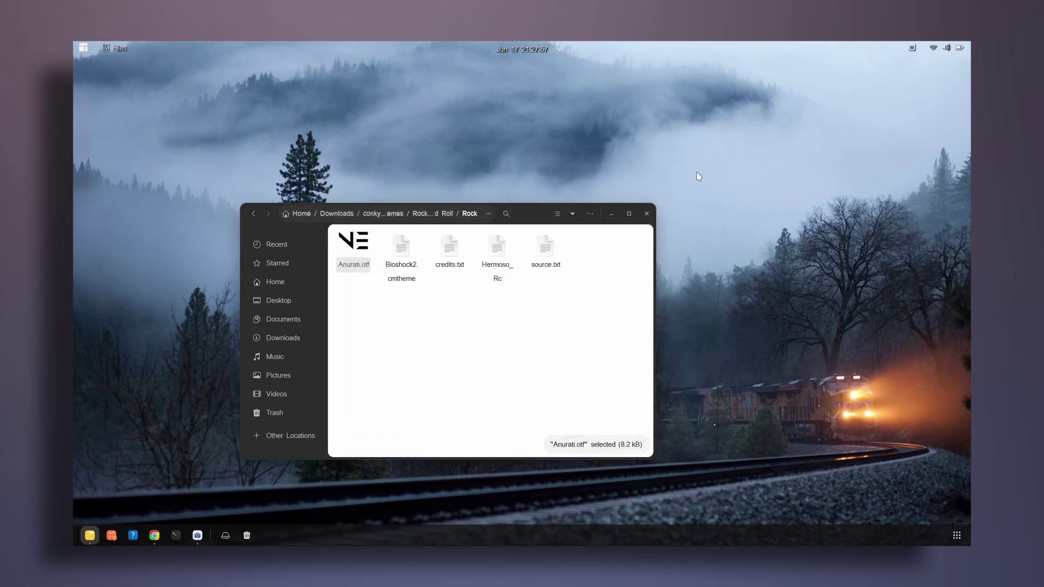
# Install the Laconic_Light.otf, Orore.ttf and Sportrop.otf fonts from the fonts folder of the Orore theme
pyautogui.click(254, 214)
pyautogui.click(254, 214)
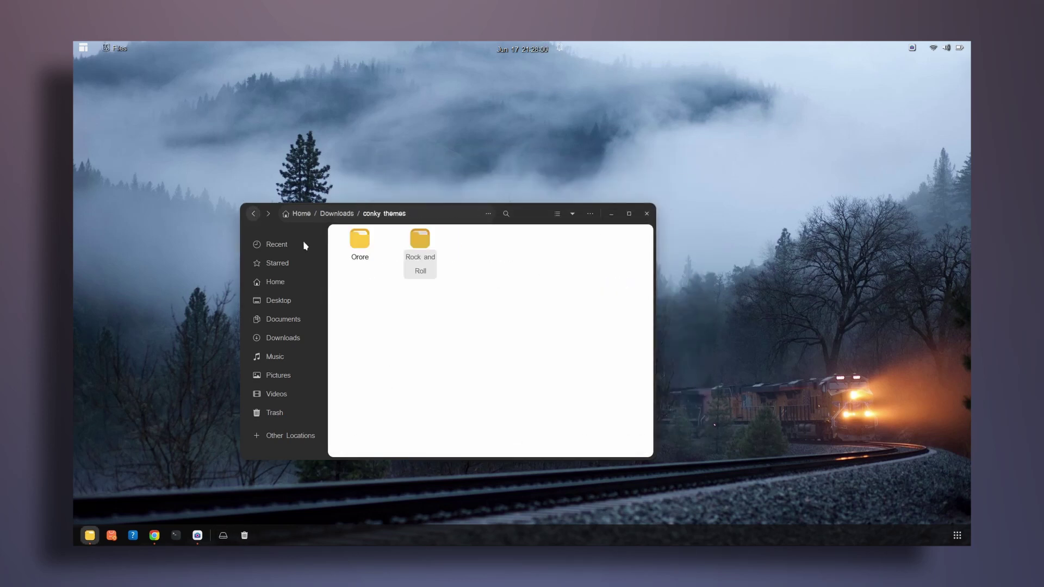
pyautogui.click(499, 323)
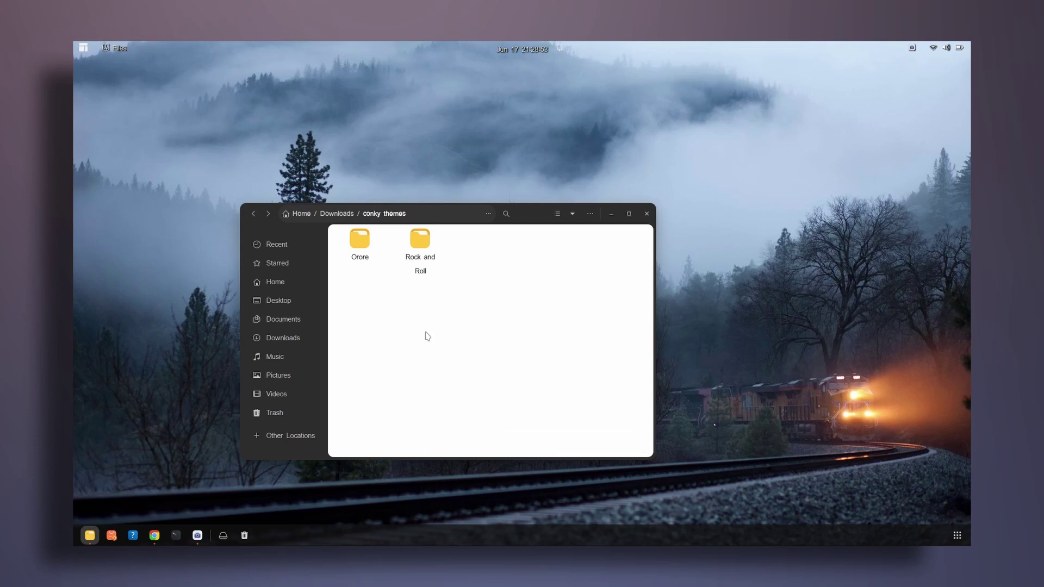
pyautogui.doubleClick(362, 242)
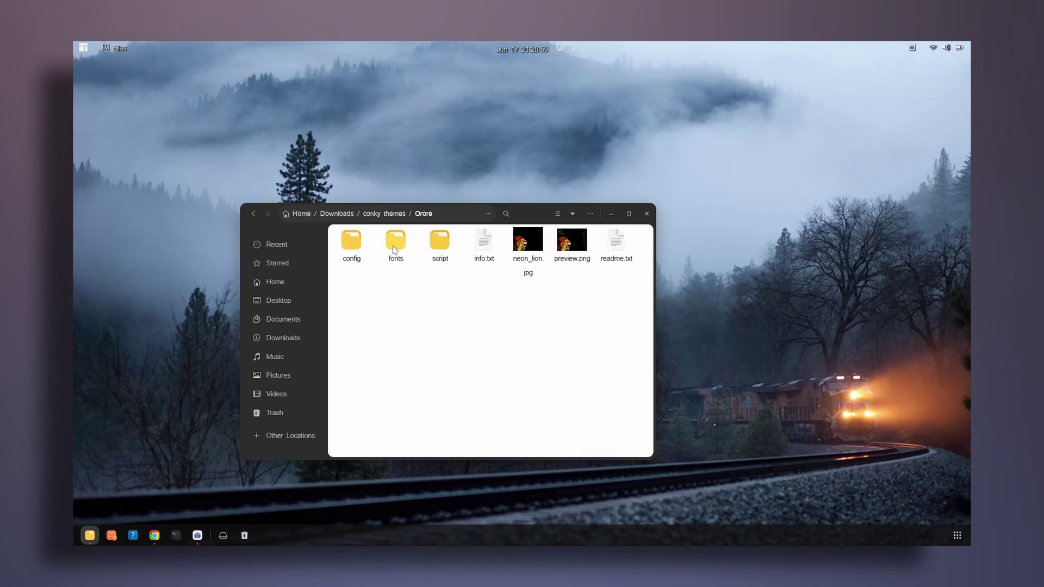
pyautogui.doubleClick(395, 244)
pyautogui.doubleClick(355, 256)
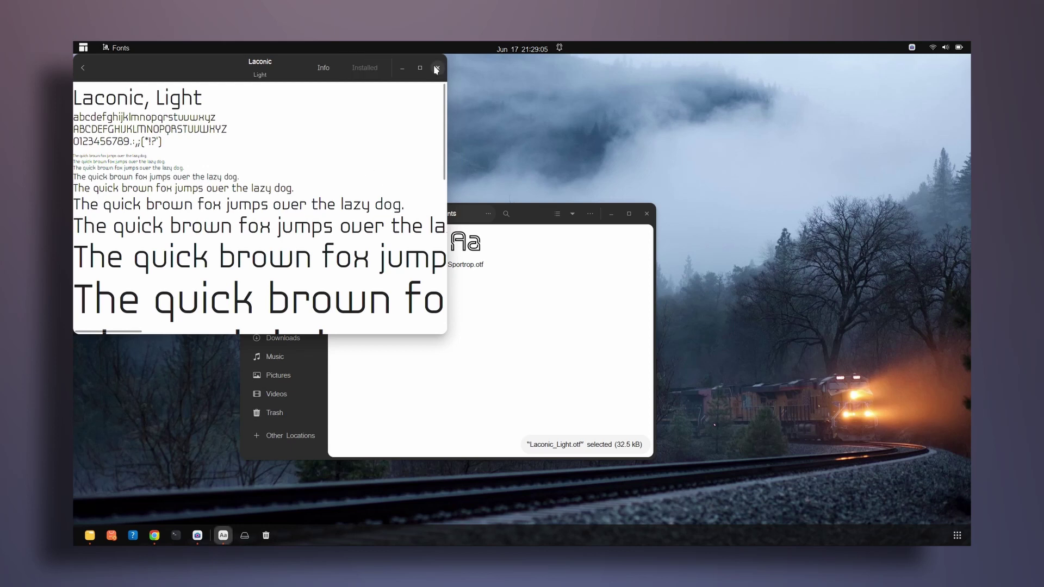
pyautogui.click(438, 68)
pyautogui.doubleClick(405, 253)
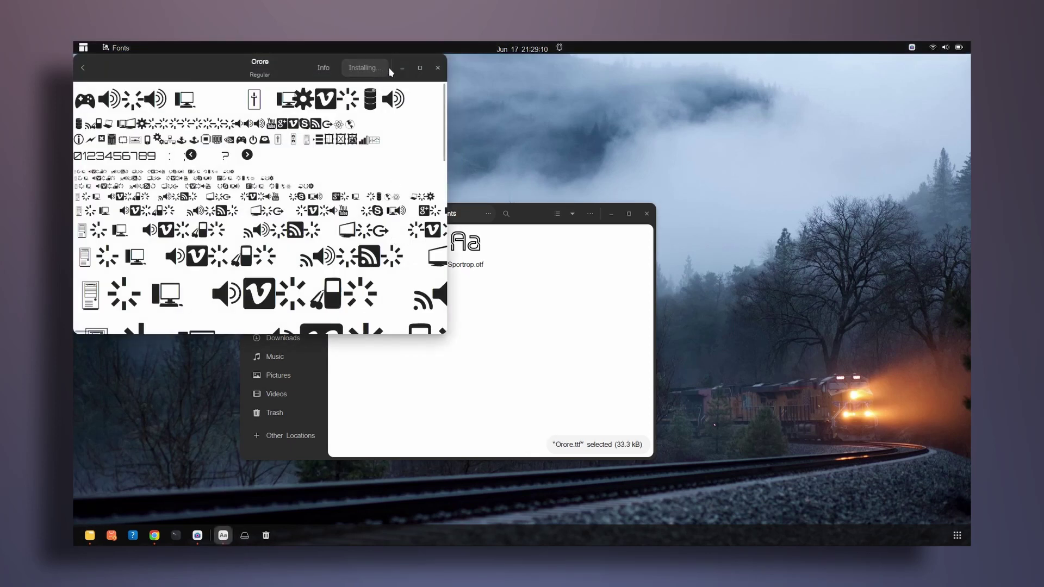
pyautogui.click(438, 67)
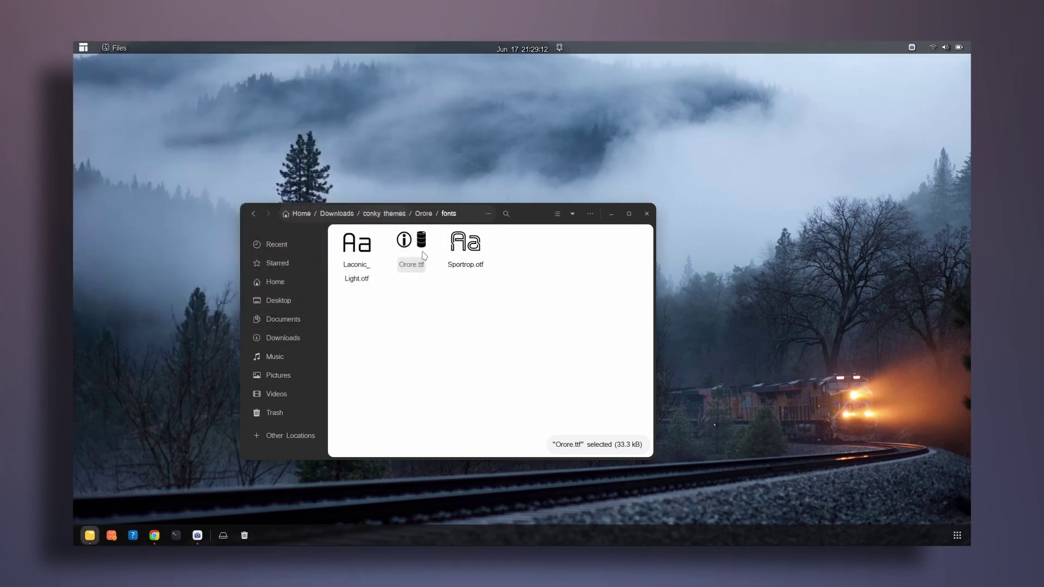
pyautogui.doubleClick(462, 253)
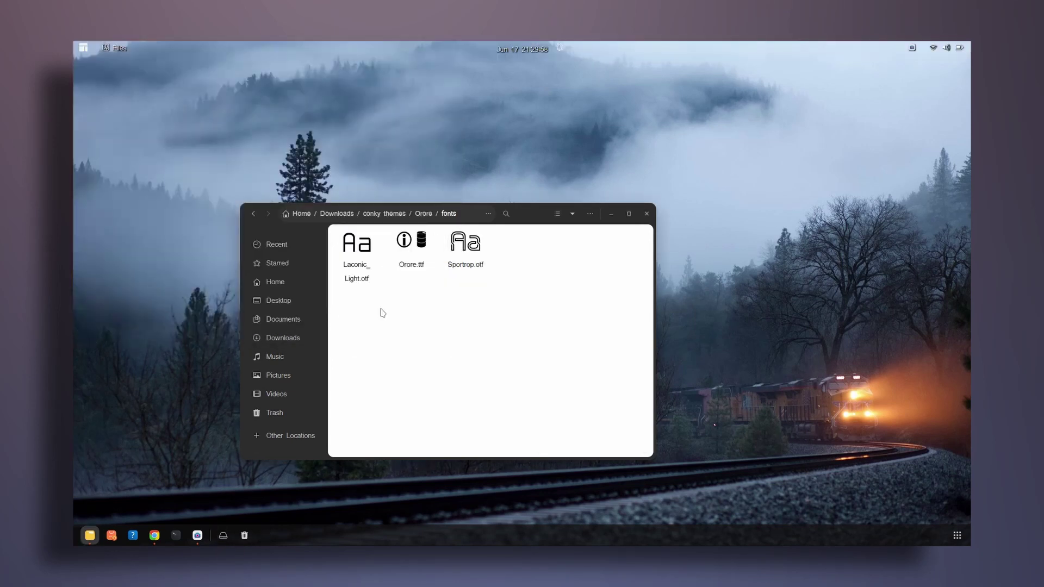
# Check the contents of the script folder inside Orore and return to the Orore folder
pyautogui.click(257, 218)
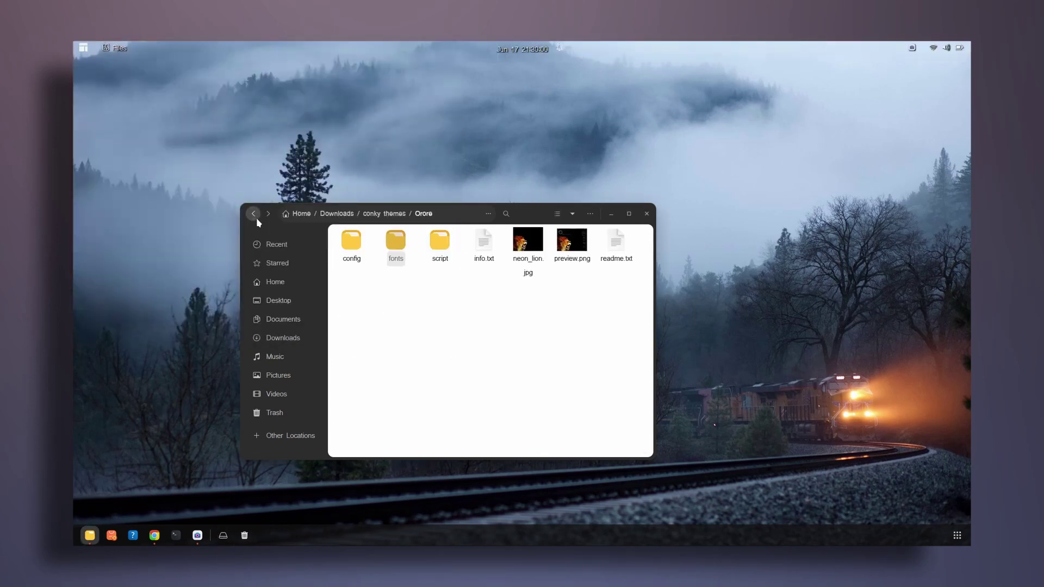
pyautogui.click(463, 304)
pyautogui.doubleClick(440, 248)
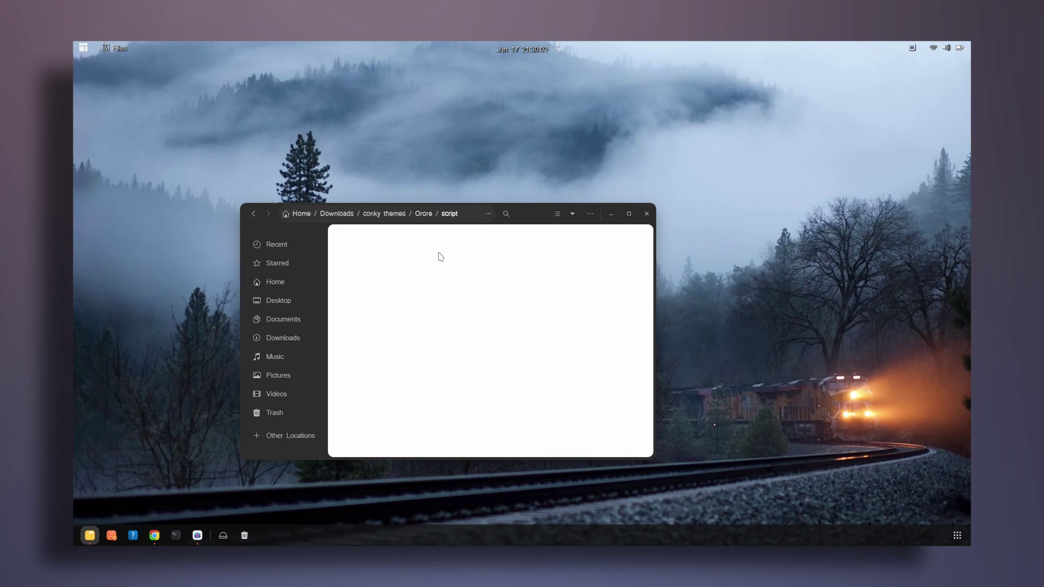
pyautogui.click(254, 214)
# Copy the cpu 4 cores, disk, mem and procs files from Orore's config folder into the conky themes folder
pyautogui.doubleClick(350, 247)
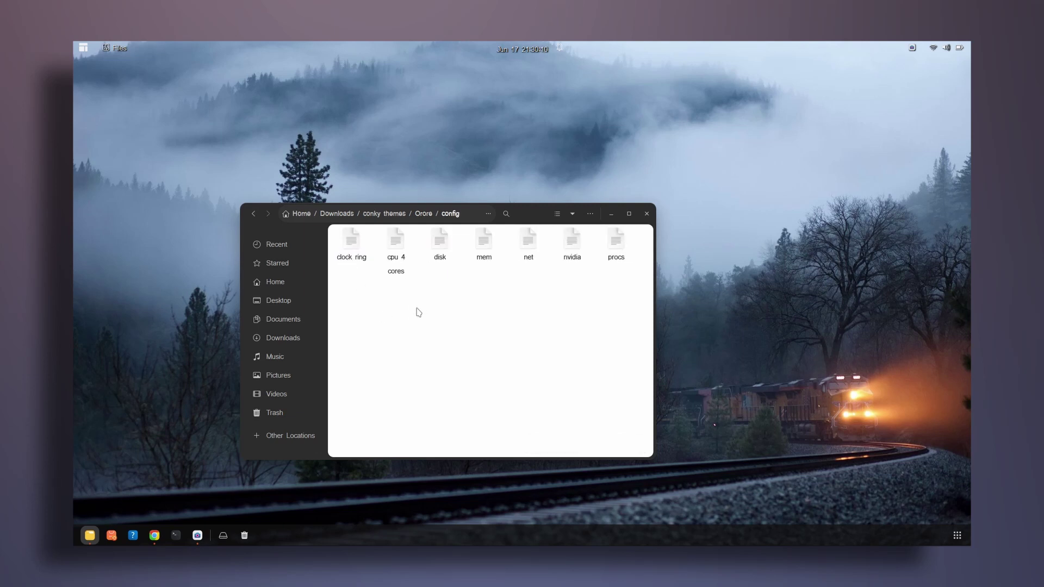
pyautogui.click(397, 245)
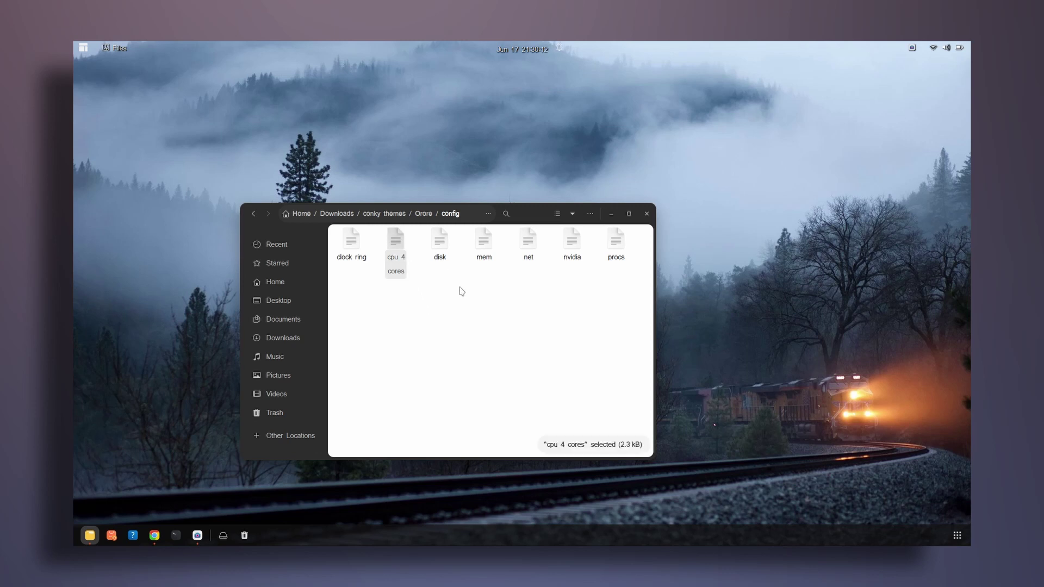
pyautogui.keyDown('ctrl'); pyautogui.click(440, 242); pyautogui.keyUp('ctrl')
pyautogui.keyDown('ctrl'); pyautogui.click(484, 240); pyautogui.keyUp('ctrl')
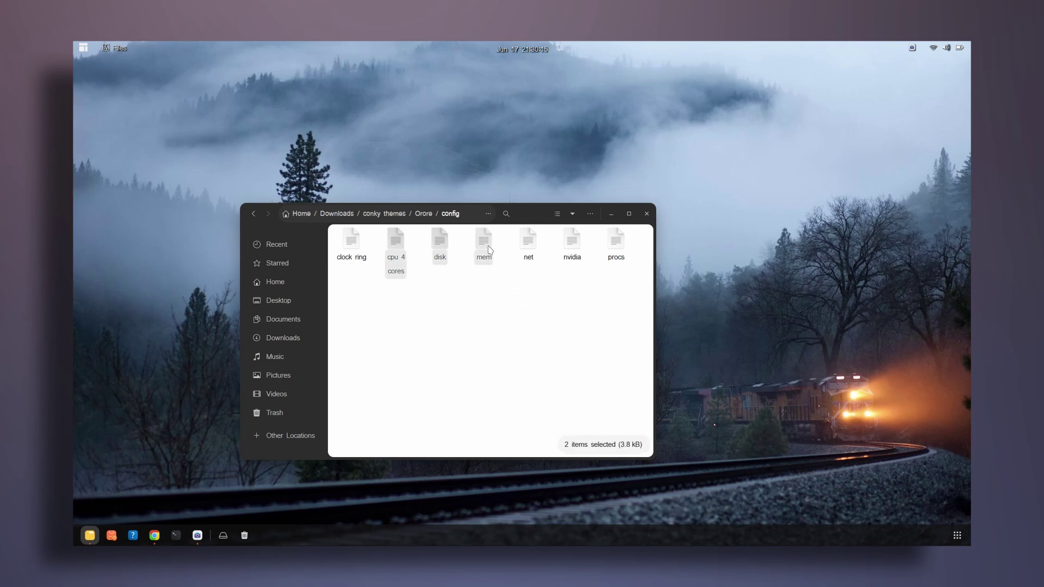
pyautogui.keyDown('ctrl'); pyautogui.click(616, 239); pyautogui.keyUp('ctrl')
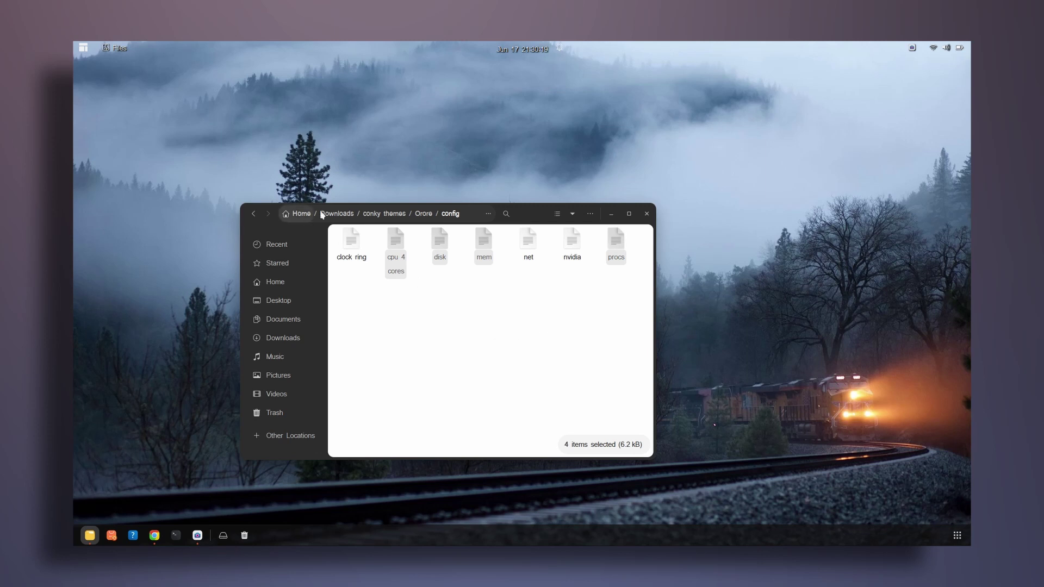
pyautogui.click(252, 215)
pyautogui.click(252, 215)
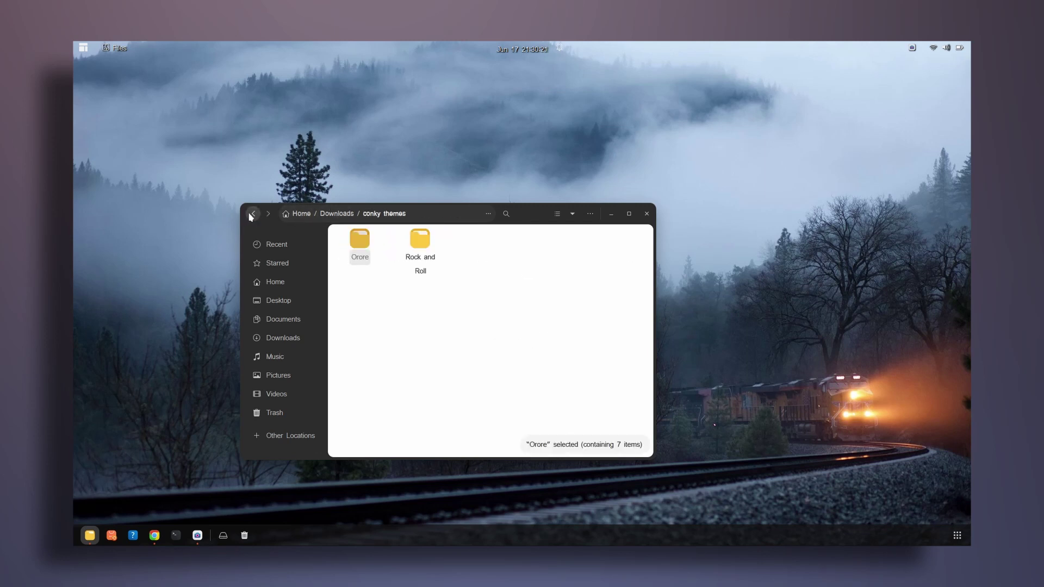
pyautogui.click(456, 293)
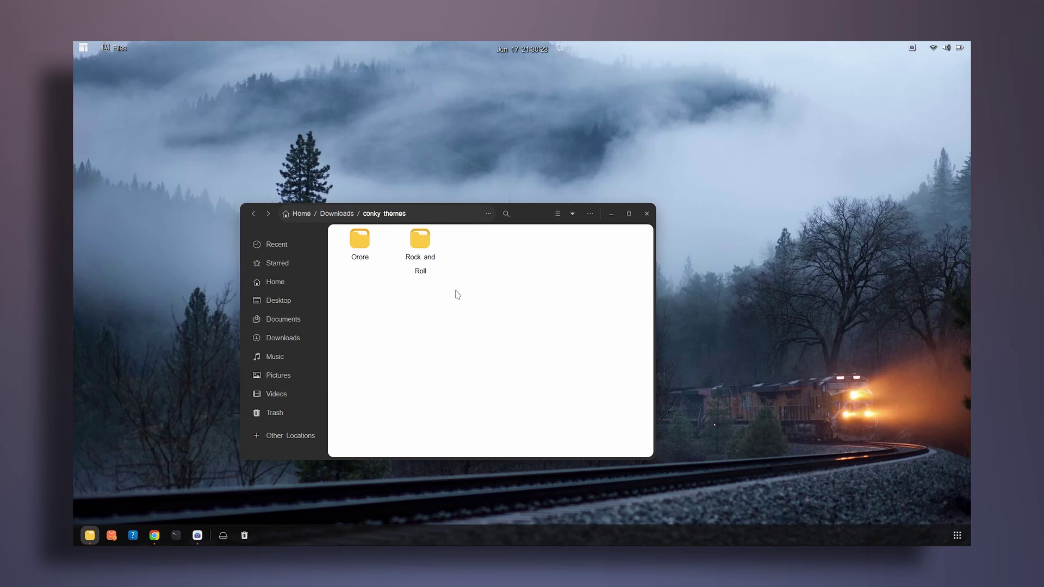
pyautogui.hotkey('ctrl', 'v')
pyautogui.click(467, 333)
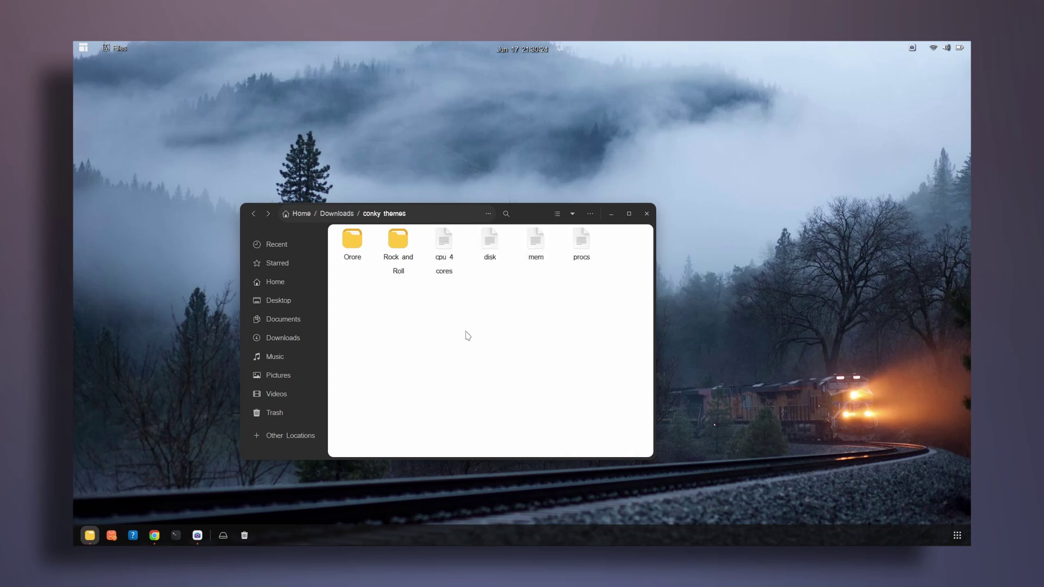
# Copy the Hermoso_Rc file from the Rock subfolder of Rock and Roll into the conky themes folder
pyautogui.doubleClick(404, 249)
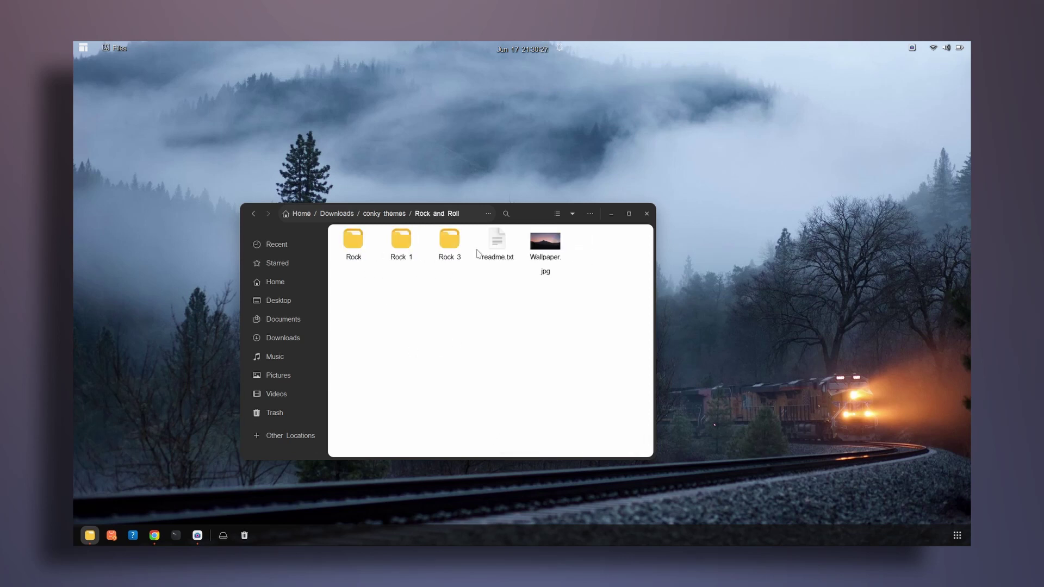
pyautogui.doubleClick(365, 248)
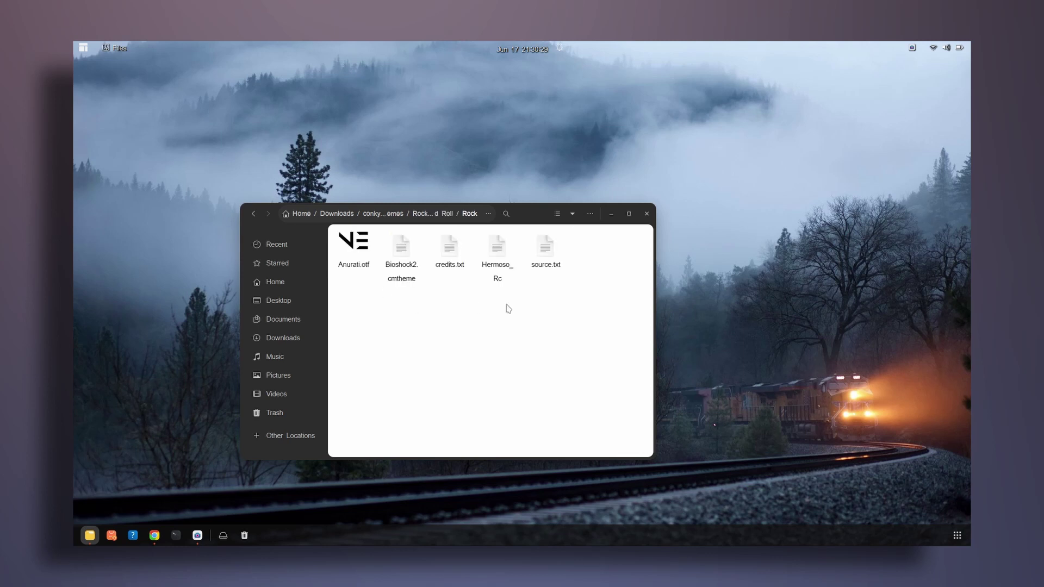
pyautogui.moveTo(493, 286); pyautogui.dragTo(513, 317)
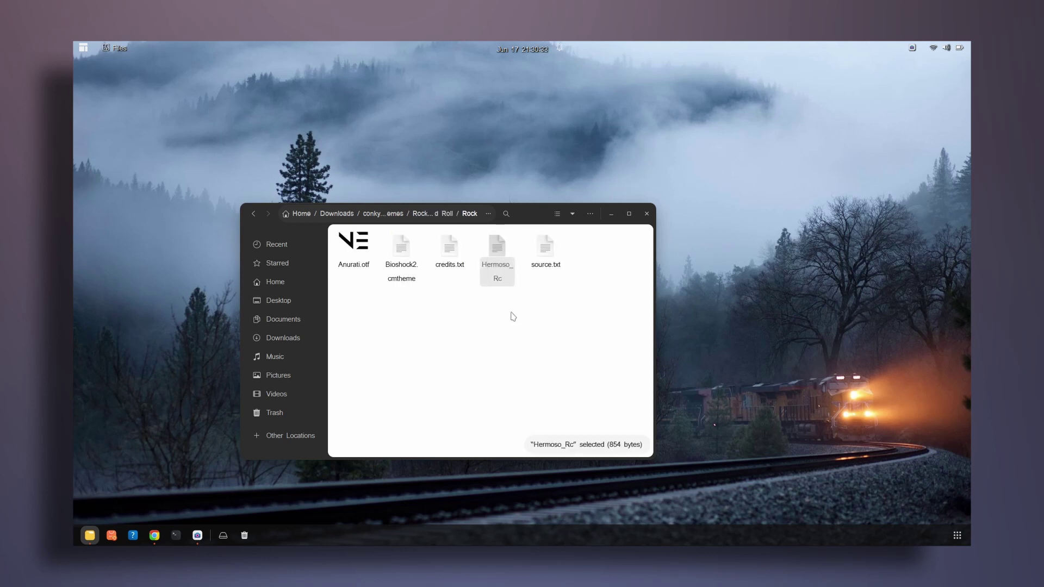
pyautogui.click(254, 213)
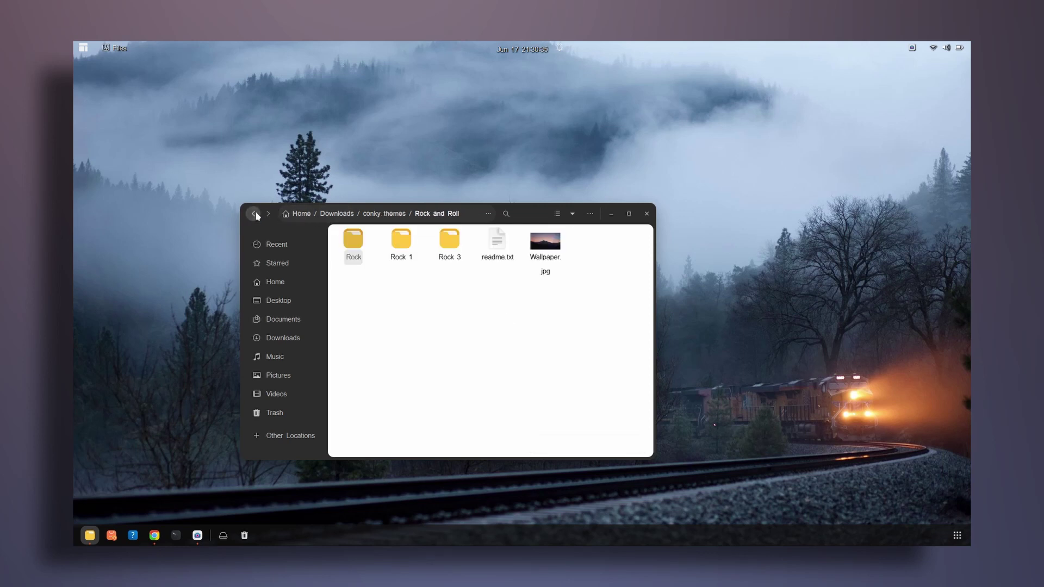
pyautogui.click(254, 213)
pyautogui.click(515, 308)
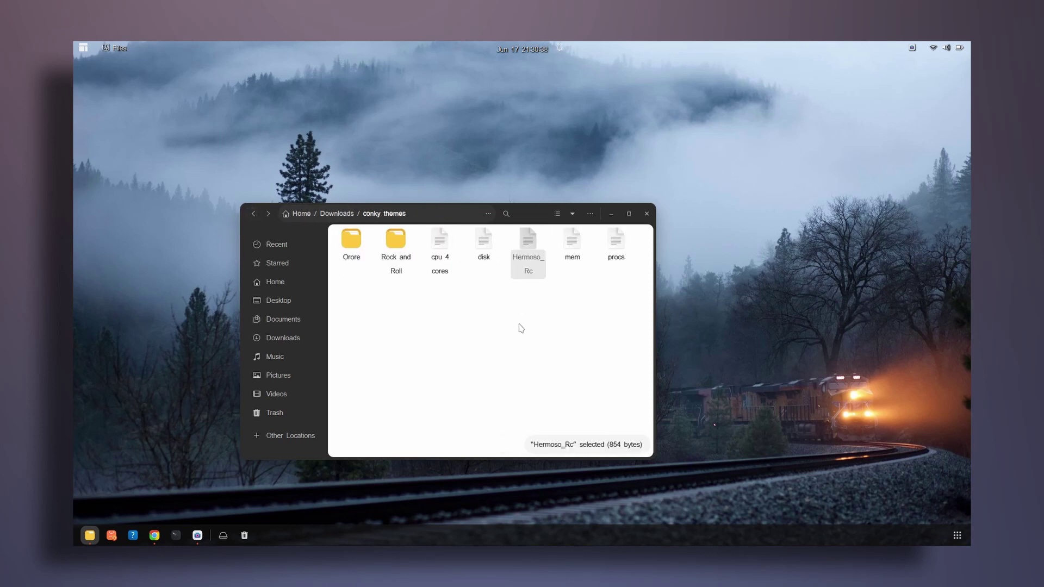
pyautogui.click(531, 355)
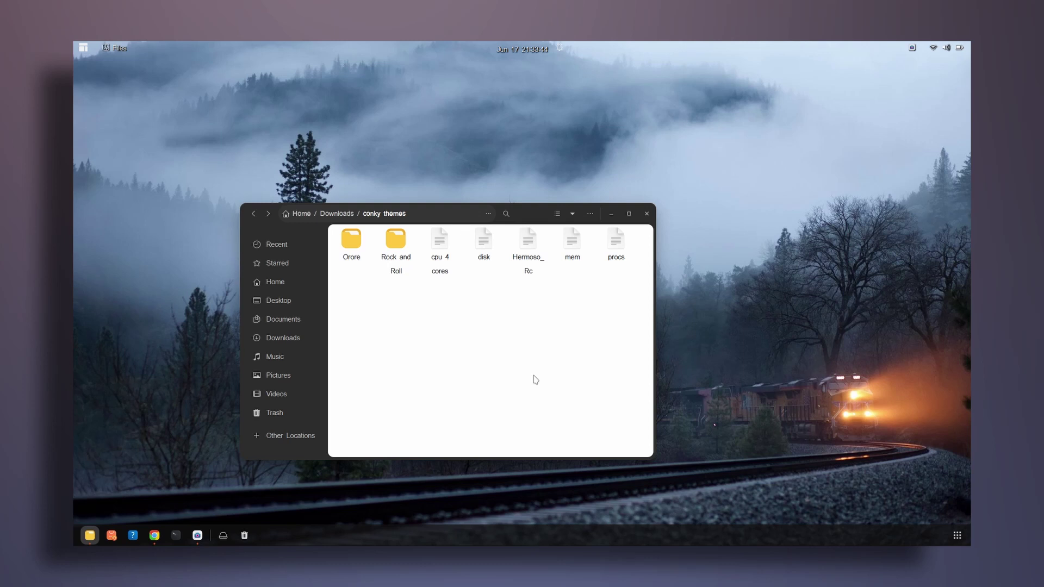
# Switch to Text Editor with a single blank document open and move its window clear of the folder window
pyautogui.click(85, 48)
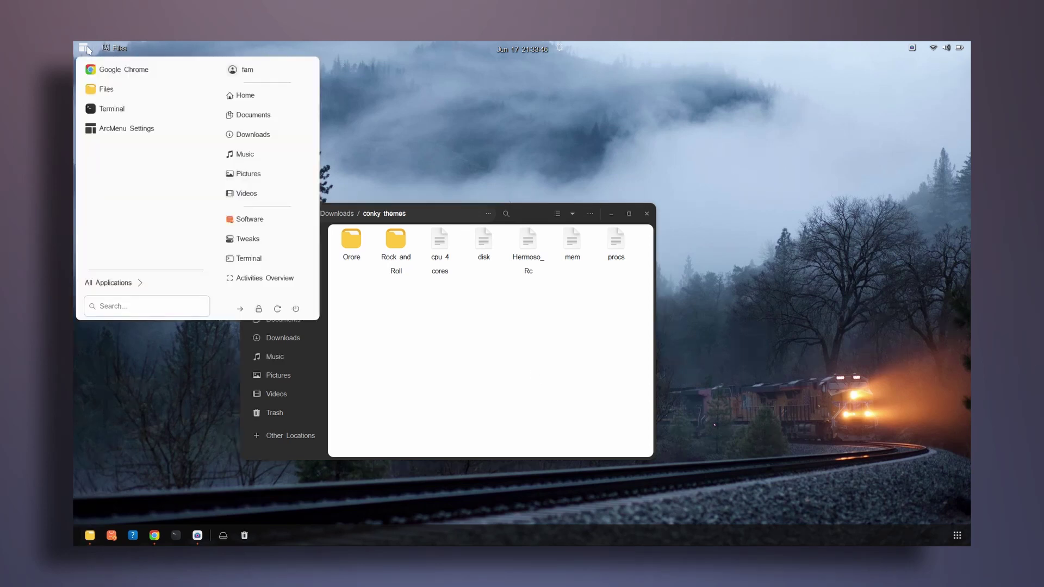
pyautogui.write('tex')
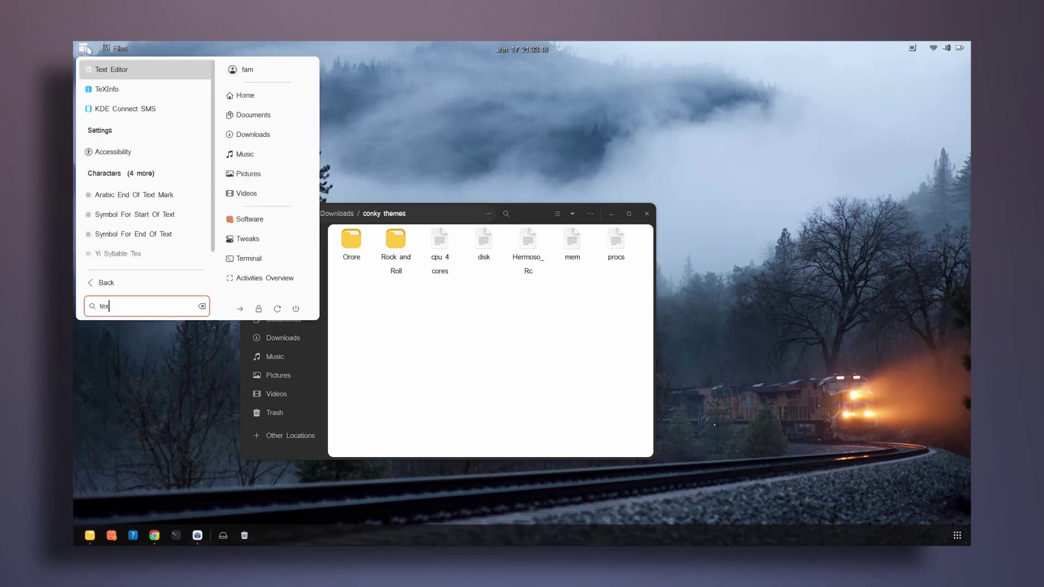
pyautogui.click(129, 68)
pyautogui.moveTo(355, 64); pyautogui.dragTo(707, 133)
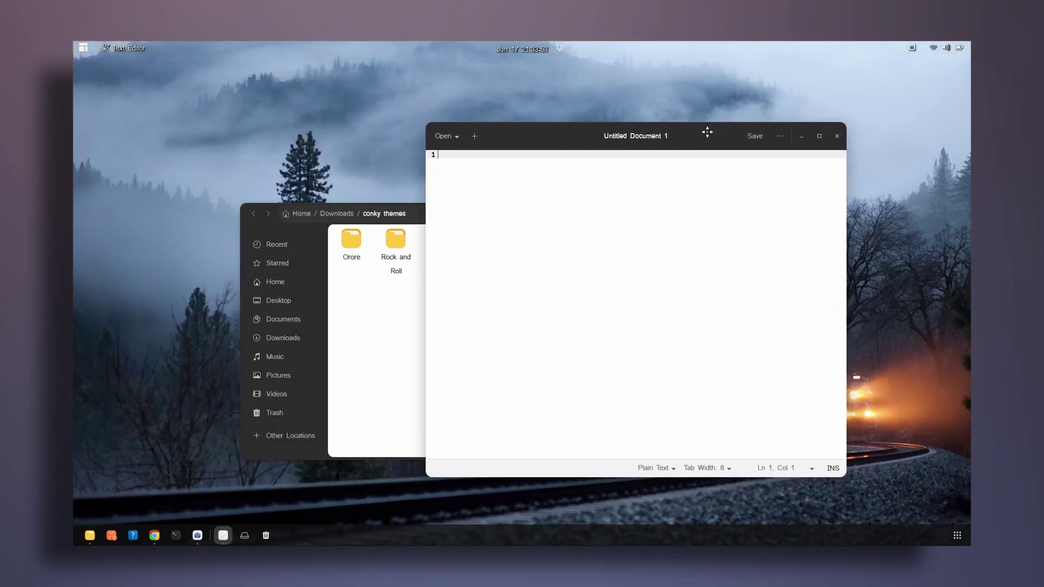
pyautogui.click(475, 137)
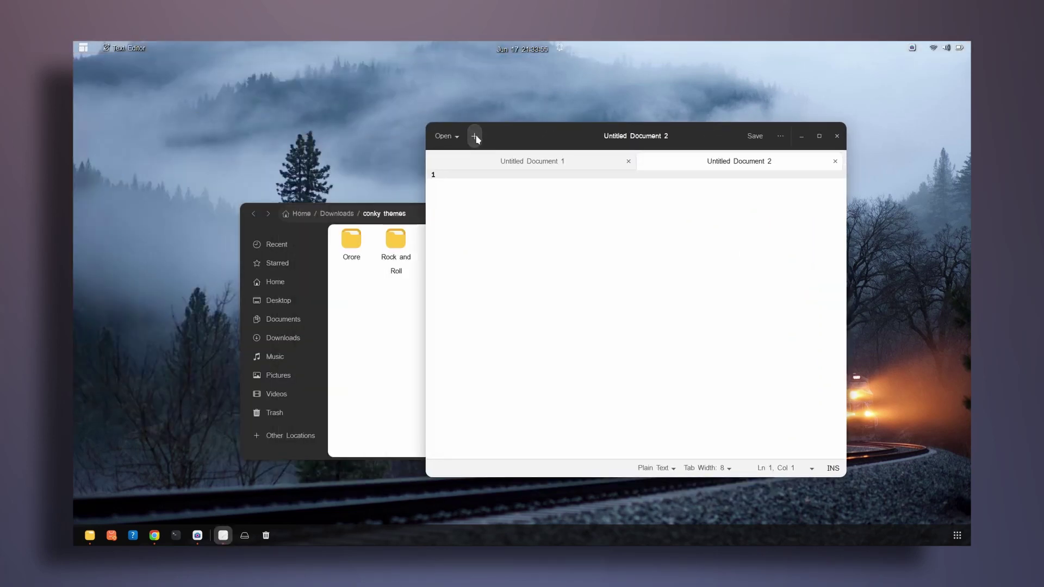
pyautogui.click(835, 161)
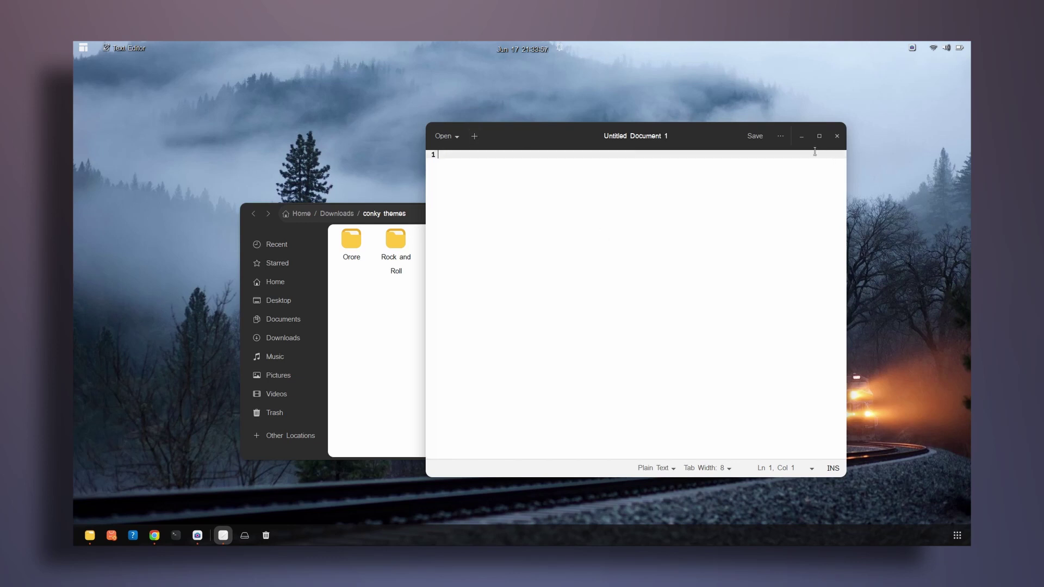
# Save the blank document as scripts in the conky themes folder inside Downloads
pyautogui.click(755, 136)
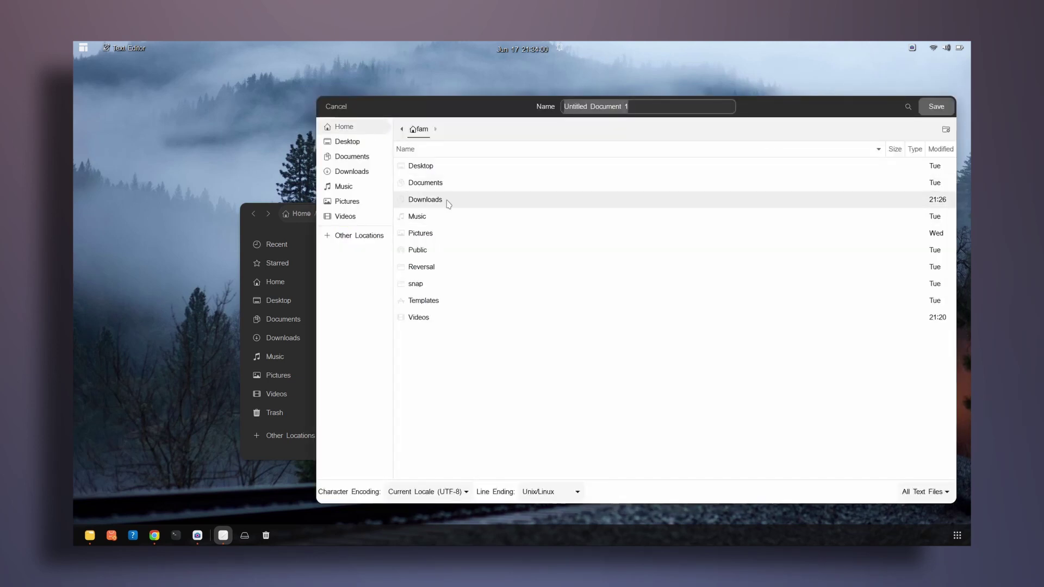
pyautogui.doubleClick(448, 202)
pyautogui.doubleClick(439, 167)
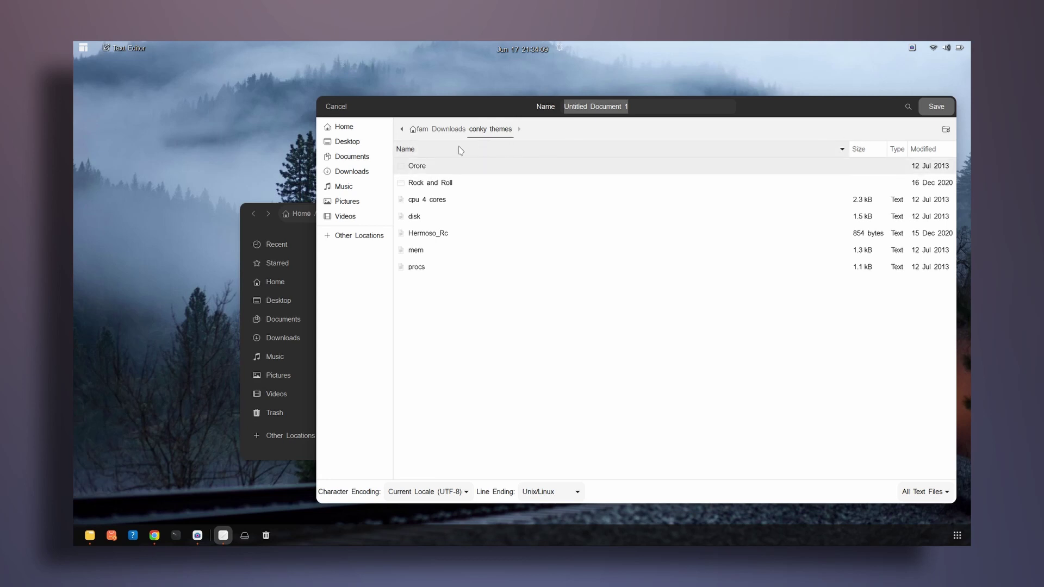
pyautogui.moveTo(633, 107); pyautogui.dragTo(562, 107)
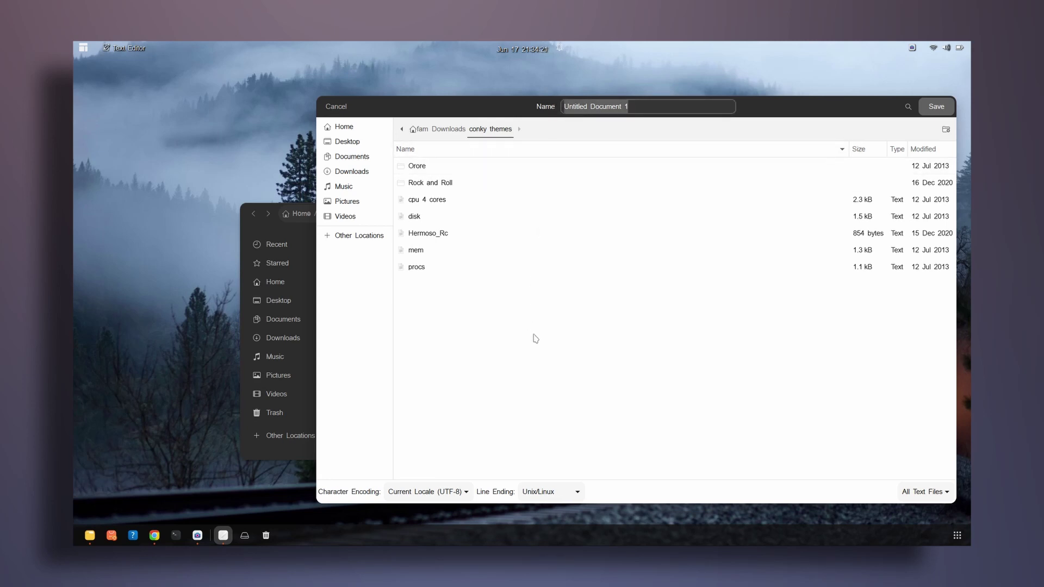
pyautogui.write('sc')
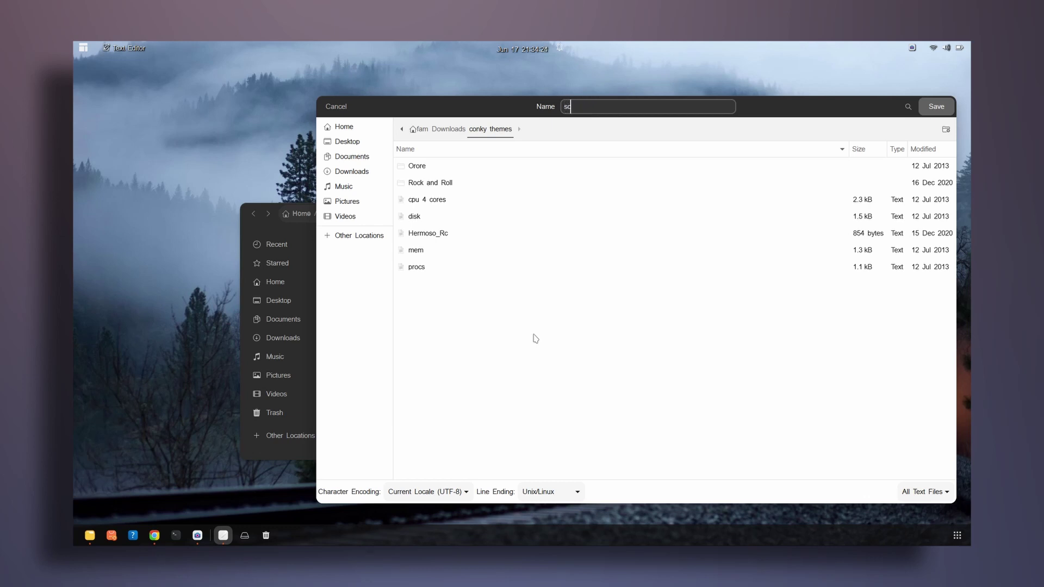
pyautogui.write('ripts')
pyautogui.click(936, 107)
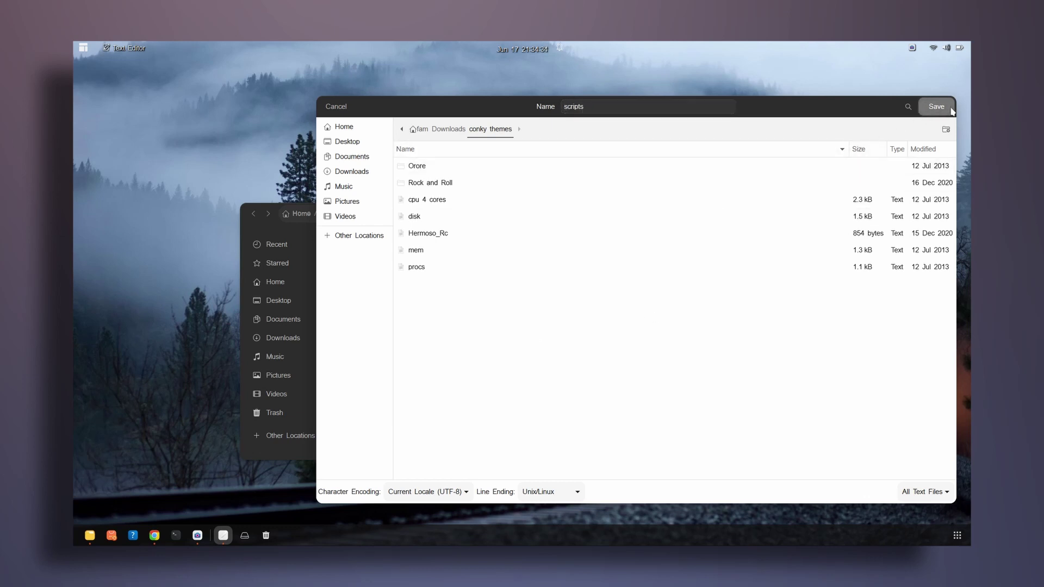
# Move the editor and folder windows apart to see the saved scripts file, and close the editor
pyautogui.moveTo(717, 130); pyautogui.dragTo(814, 238)
pyautogui.moveTo(523, 209); pyautogui.dragTo(431, 150)
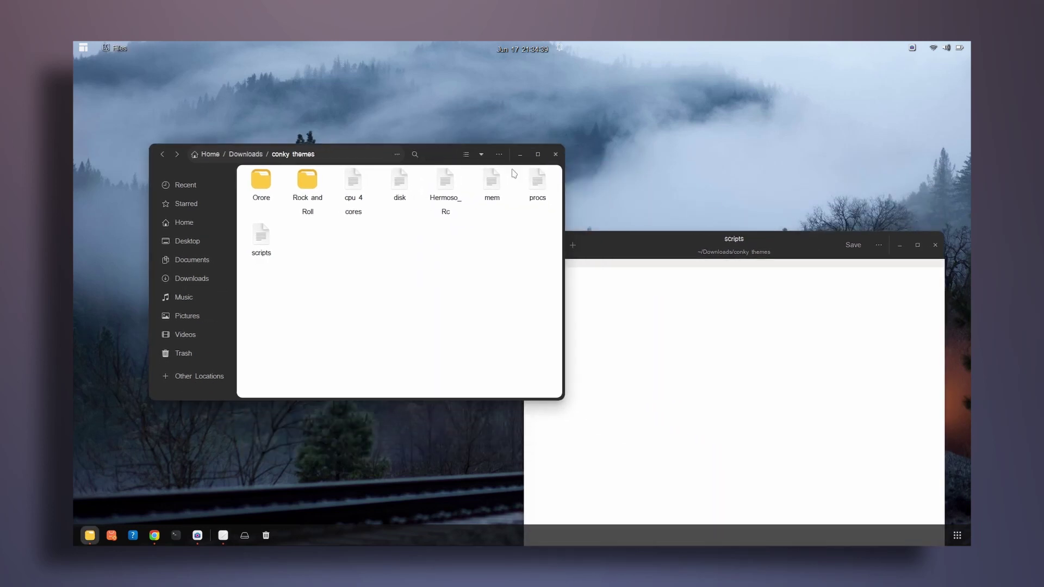
pyautogui.click(712, 237)
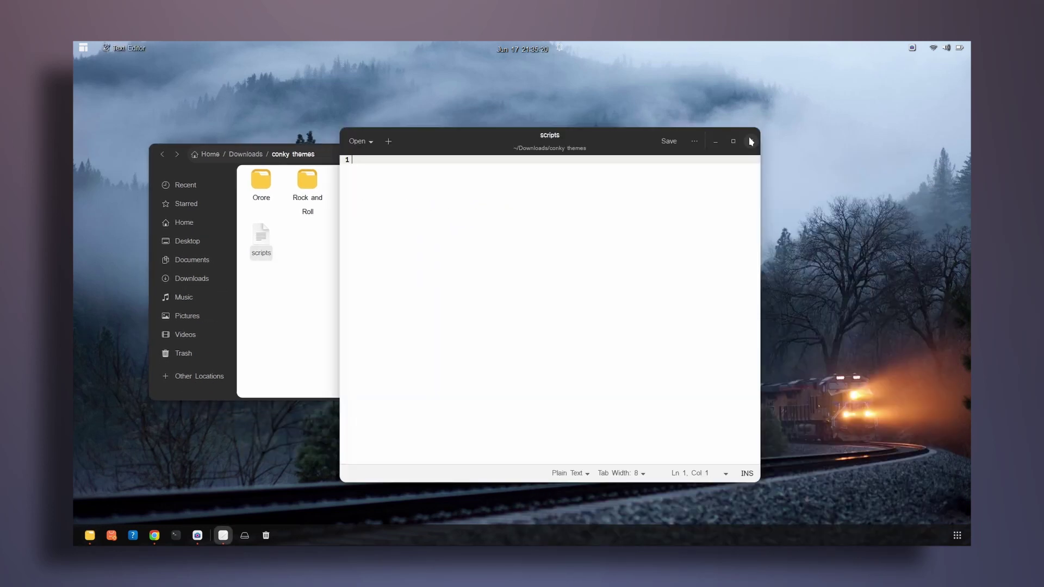
pyautogui.click(750, 140)
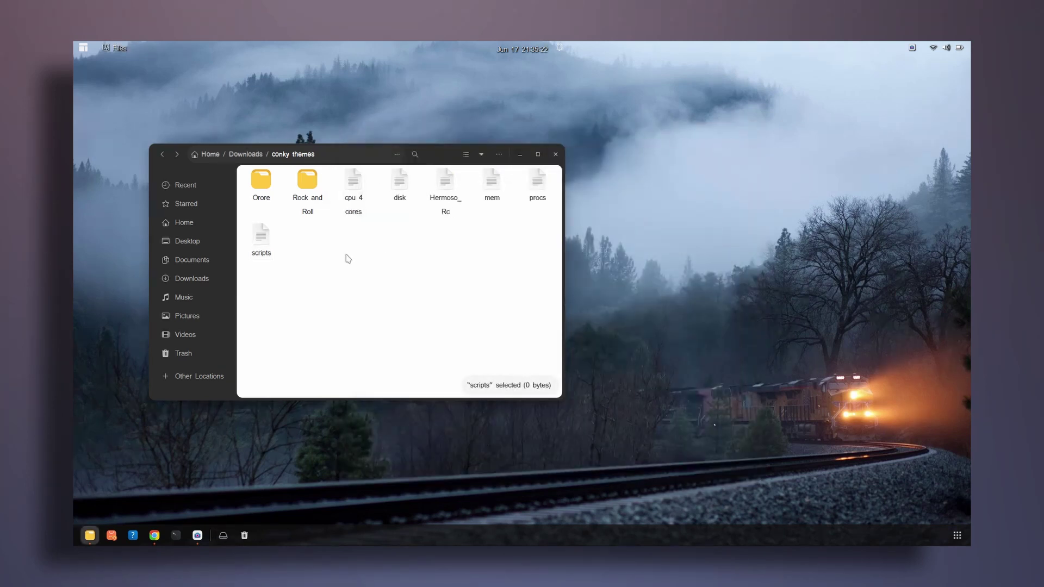
# Allow the scripts file in conky themes to be executed as a program
pyautogui.rightClick(256, 247)
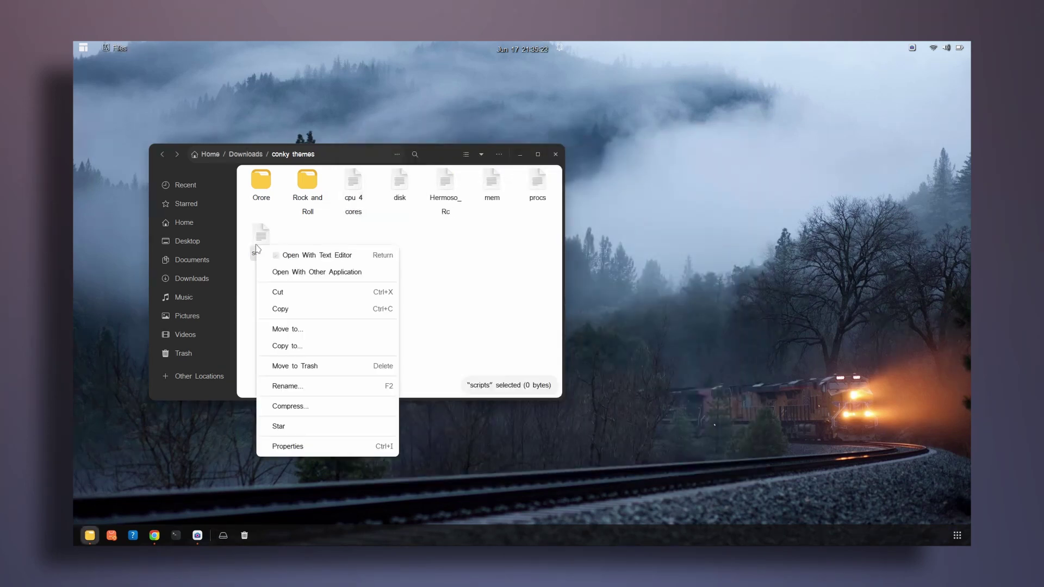
pyautogui.click(302, 447)
pyautogui.moveTo(368, 159); pyautogui.dragTo(569, 178)
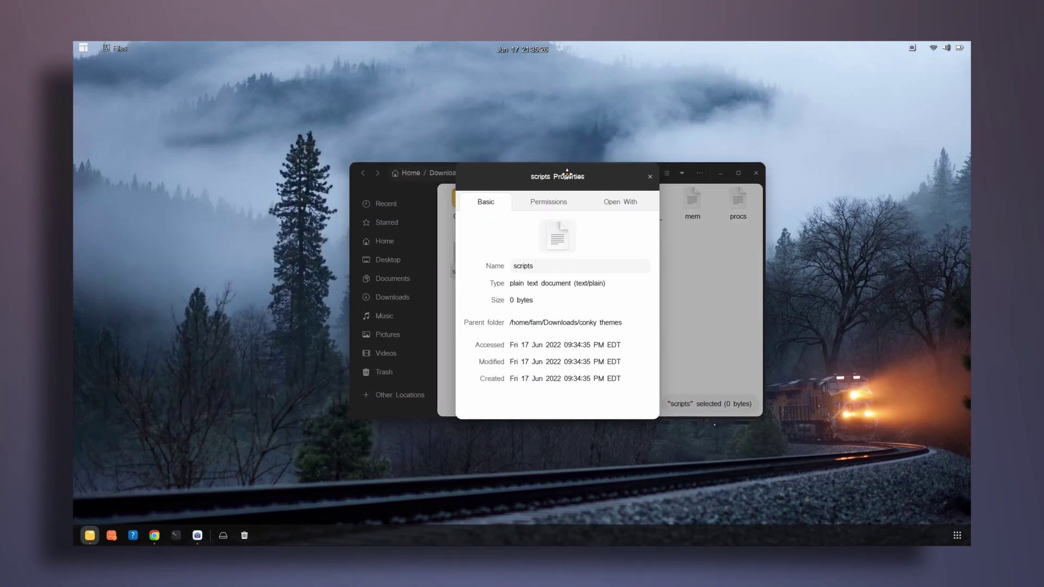
pyautogui.click(560, 201)
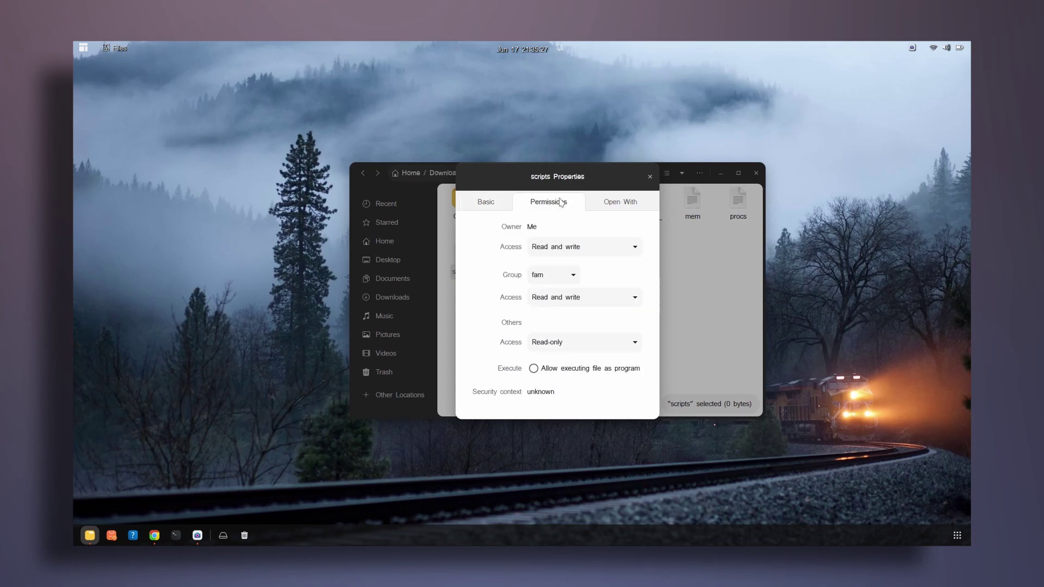
pyautogui.click(534, 369)
pyautogui.click(651, 176)
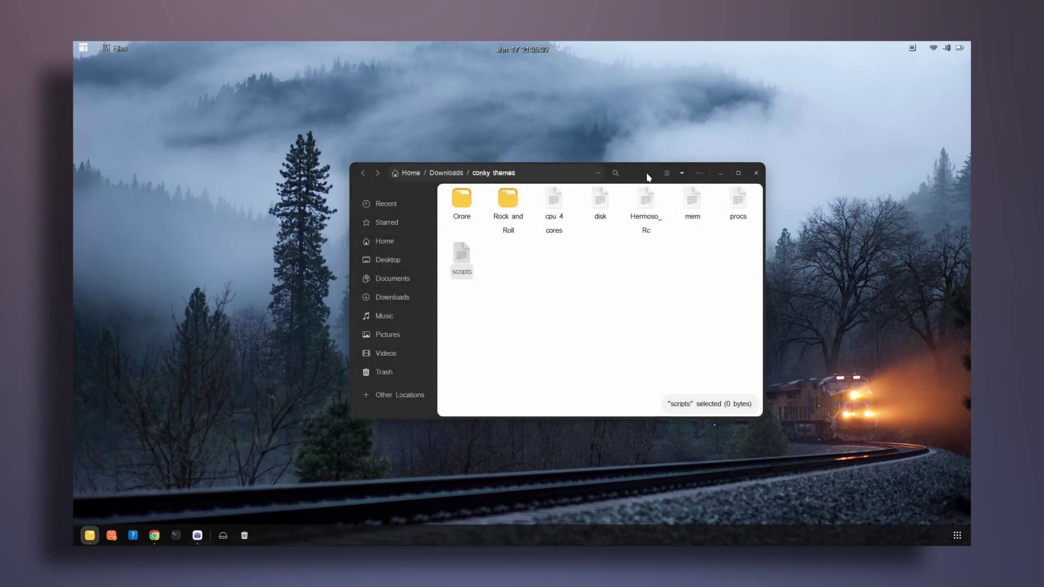
# Check the execute permission in the properties of the scripts file
pyautogui.rightClick(459, 266)
pyautogui.click(508, 483)
pyautogui.click(551, 202)
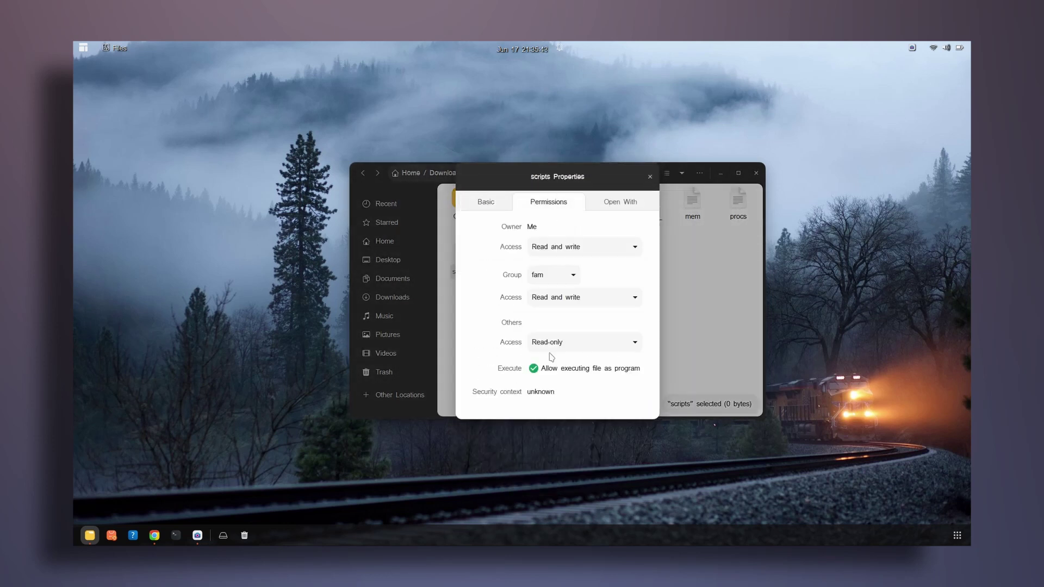
pyautogui.click(650, 176)
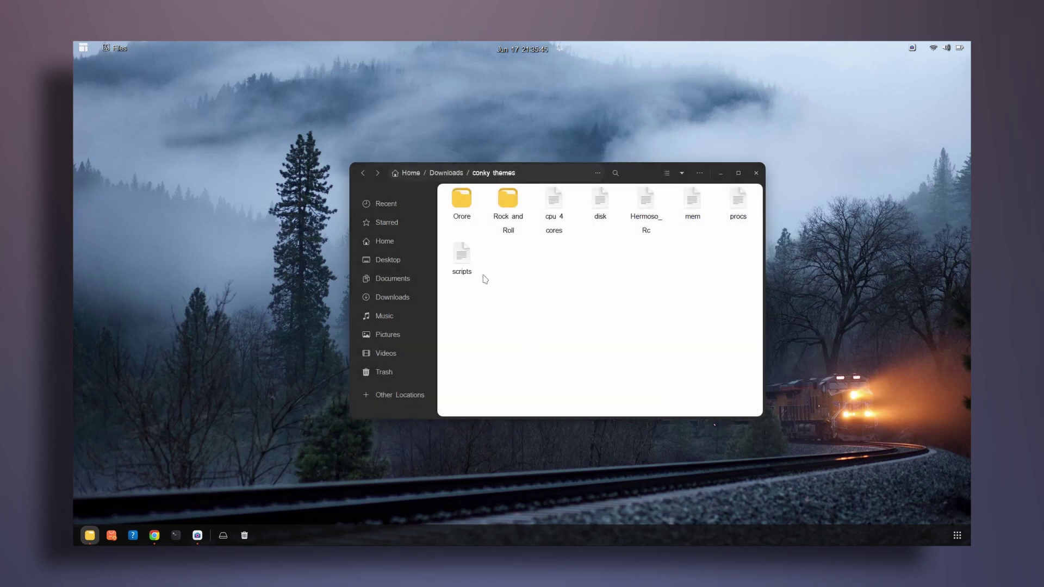
# Open the scripts file and enter #!/bin/bash on the first line and conky -c on the second
pyautogui.doubleClick(462, 255)
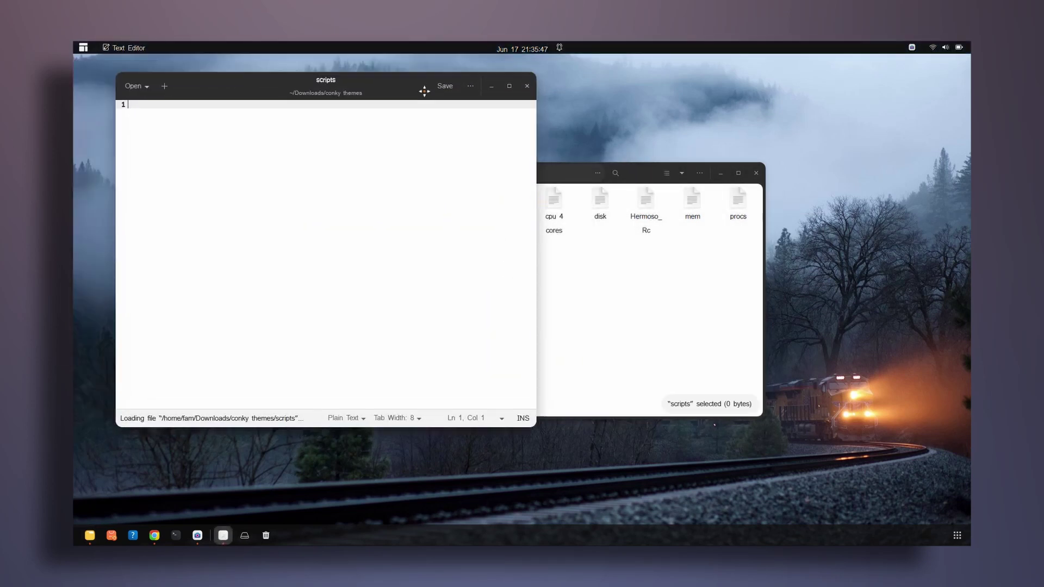
pyautogui.moveTo(424, 91); pyautogui.dragTo(626, 113)
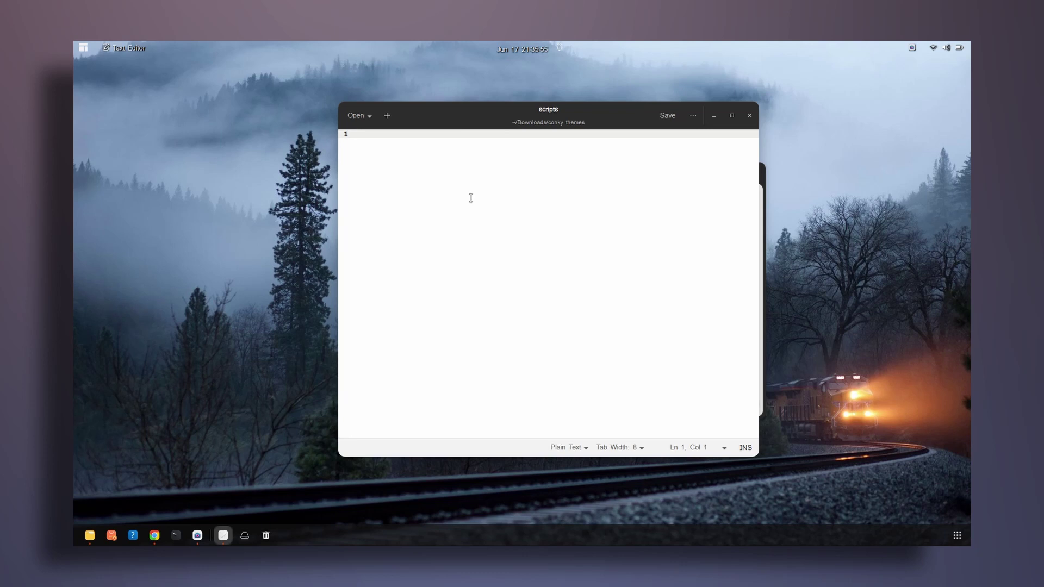
pyautogui.write('#!/')
pyautogui.write('bin/bash')
pyautogui.press('Return')
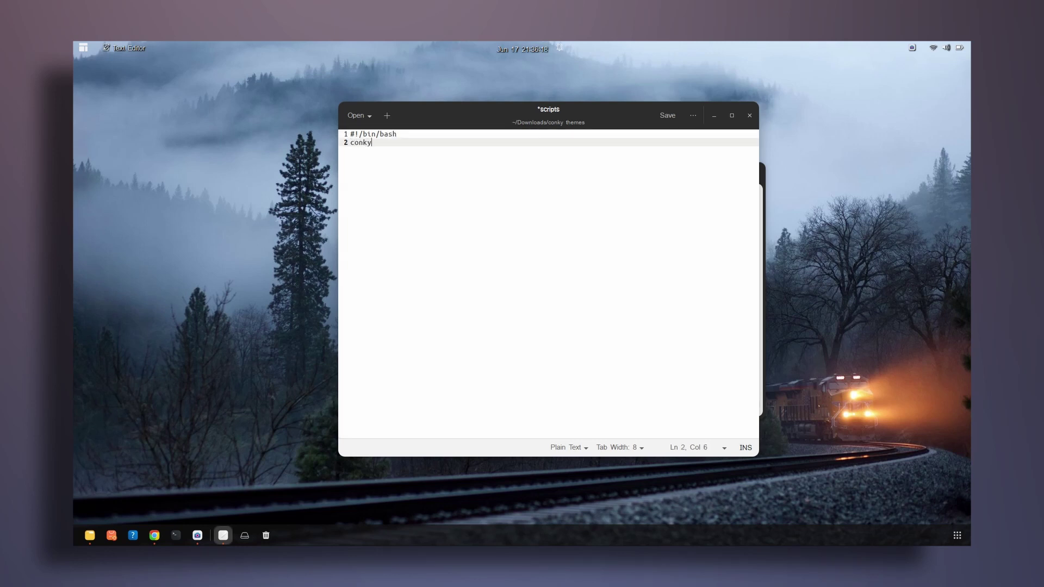
pyautogui.write('conky -c')
# Select the parent folder path up to the word conky in the properties of the disk file
pyautogui.moveTo(618, 113); pyautogui.dragTo(651, 314)
pyautogui.click(613, 280)
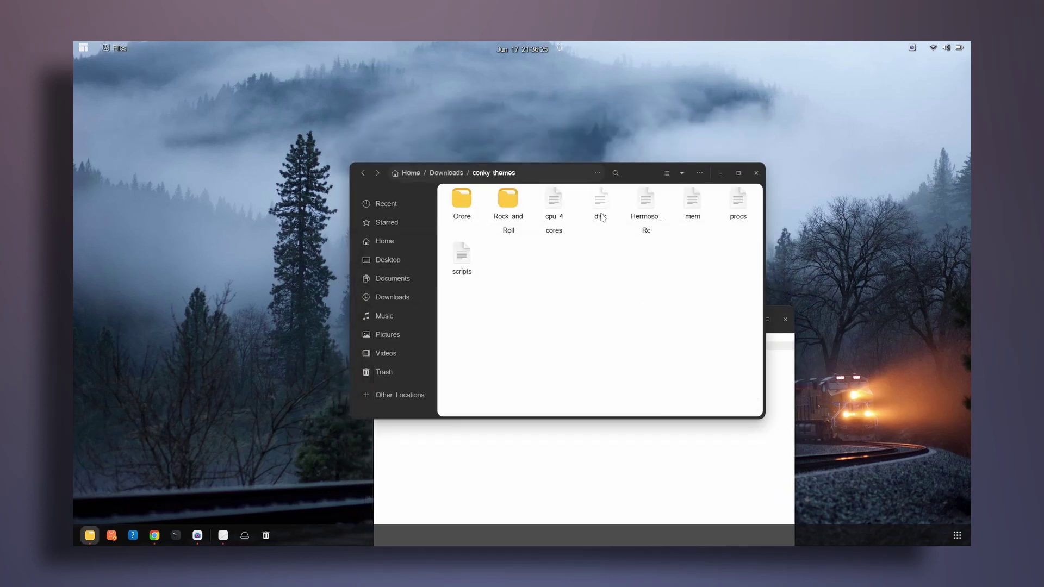
pyautogui.rightClick(601, 213)
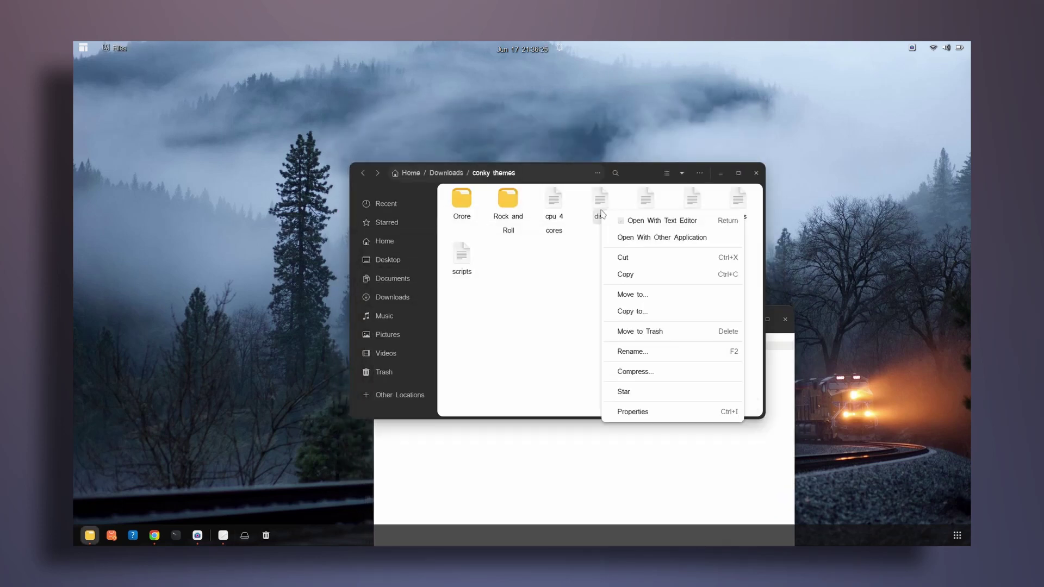
pyautogui.click(633, 411)
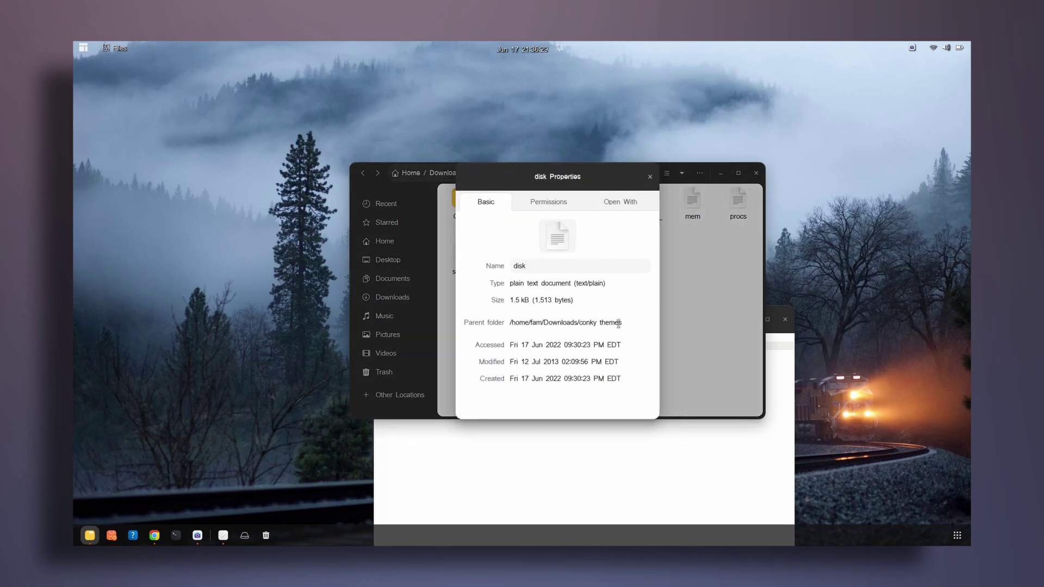
pyautogui.moveTo(596, 323); pyautogui.dragTo(510, 325)
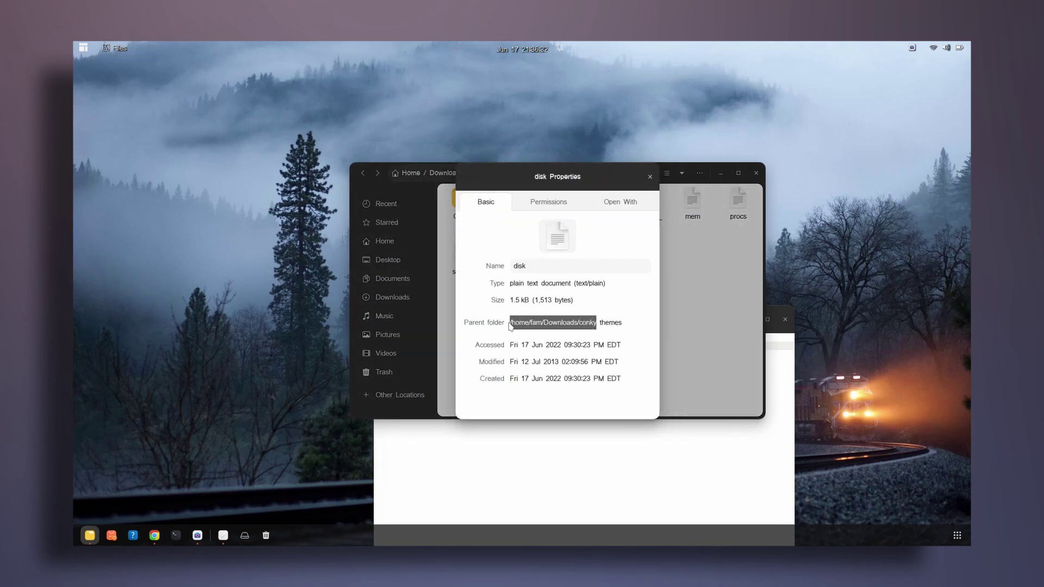
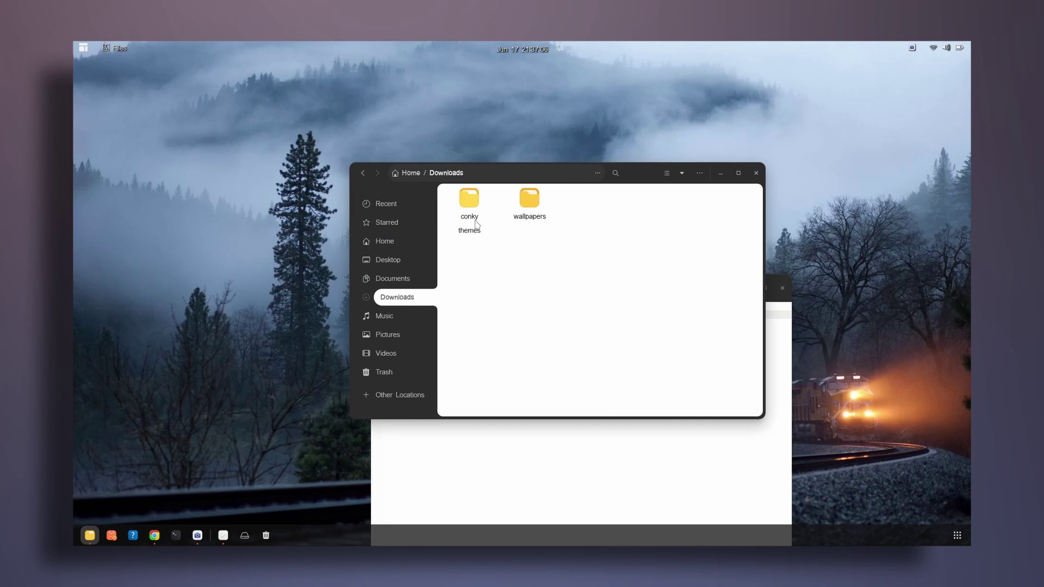
# Rename the conky themes folder in Downloads as conky_themes and open it
pyautogui.click(533, 398)
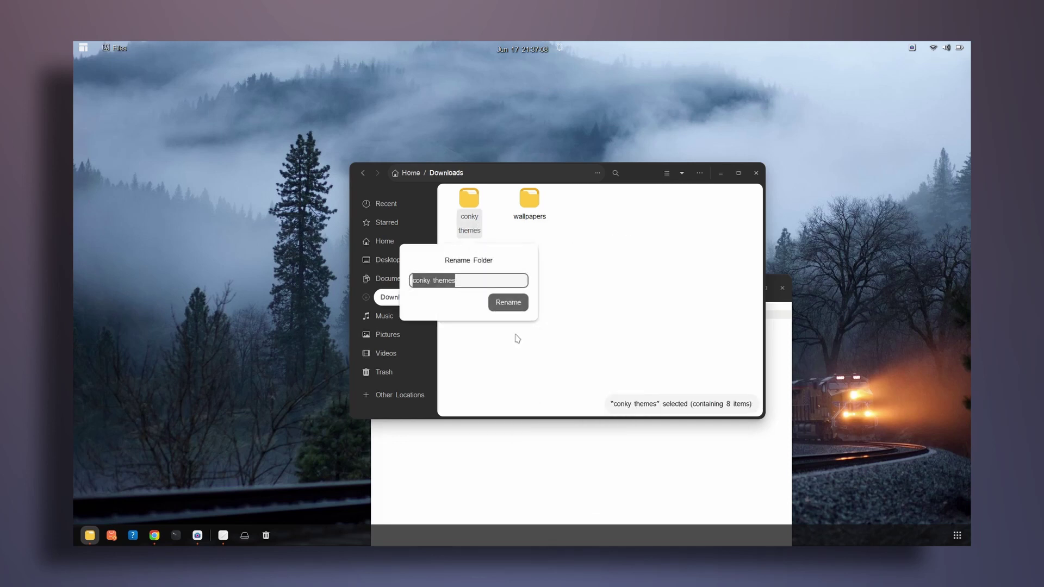
pyautogui.click(434, 281)
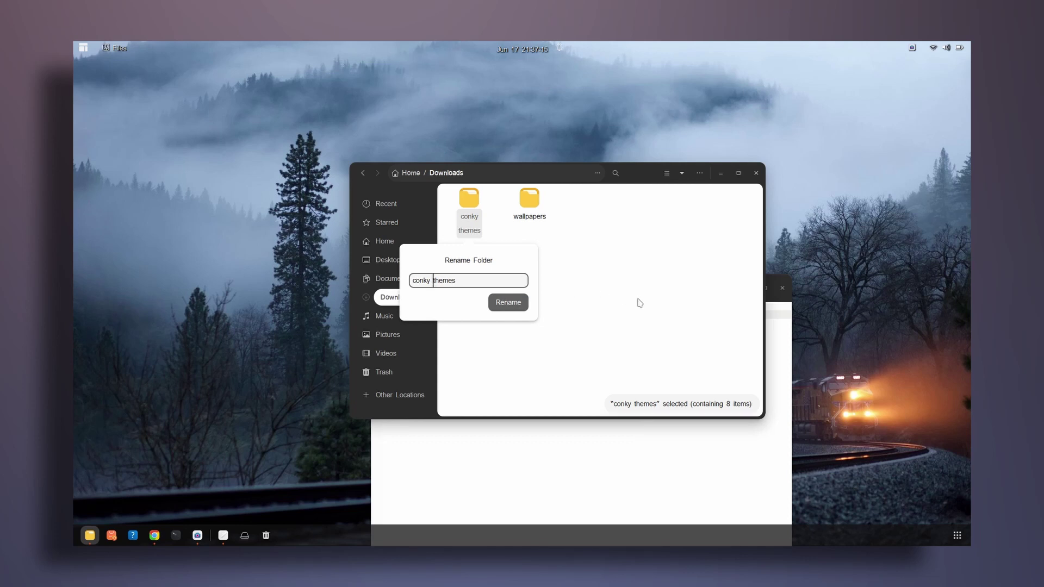
pyautogui.press('BackSpace')
pyautogui.write('_')
pyautogui.click(508, 303)
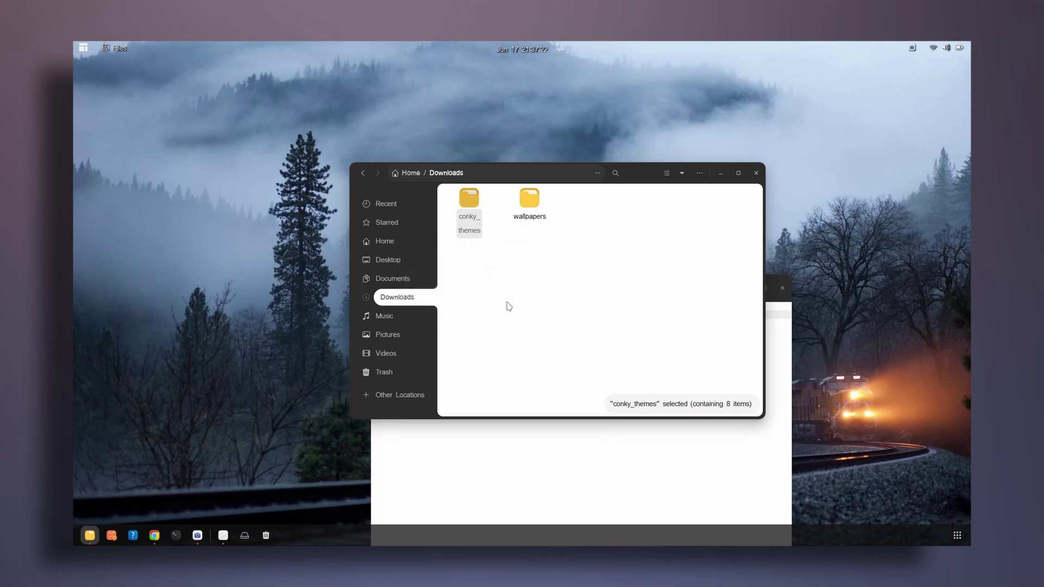
pyautogui.doubleClick(463, 211)
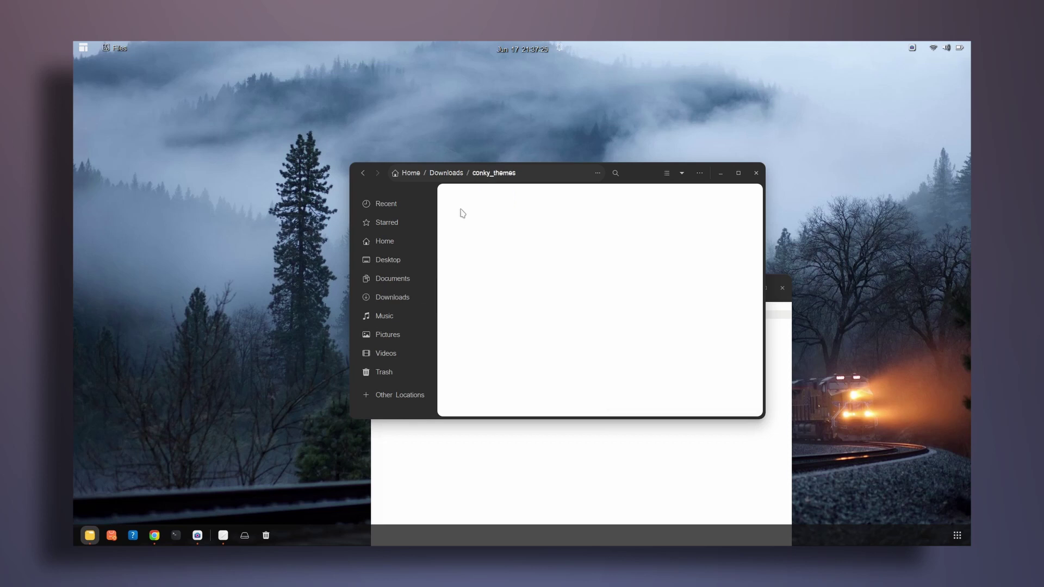
# Replace the path after conky -c in the scripts file with /home/fam/Downloads/conky_themes/
pyautogui.moveTo(494, 162); pyautogui.dragTo(389, 162)
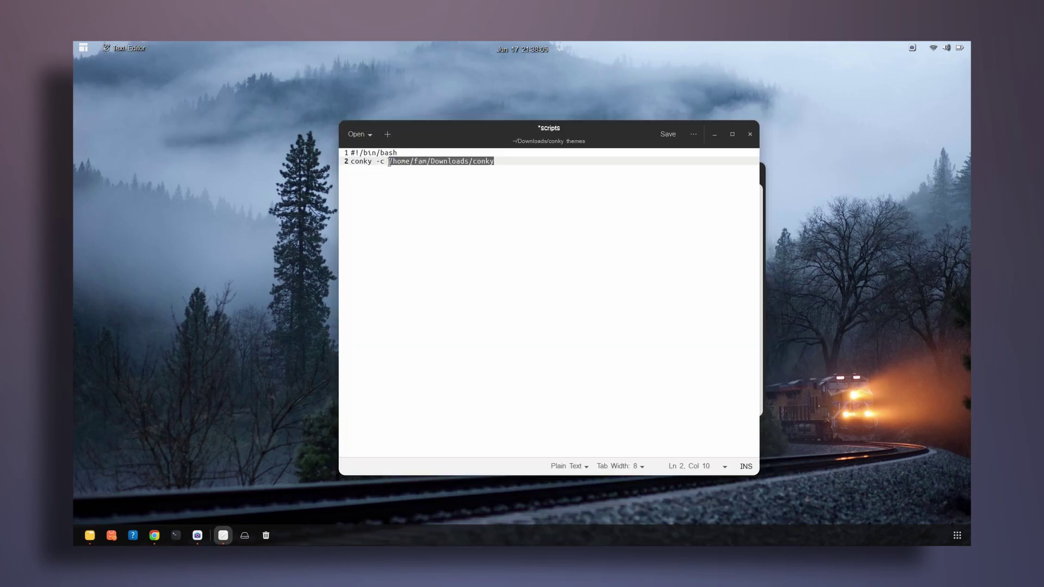
pyautogui.write('/home/fam/Downloads/conky_themes')
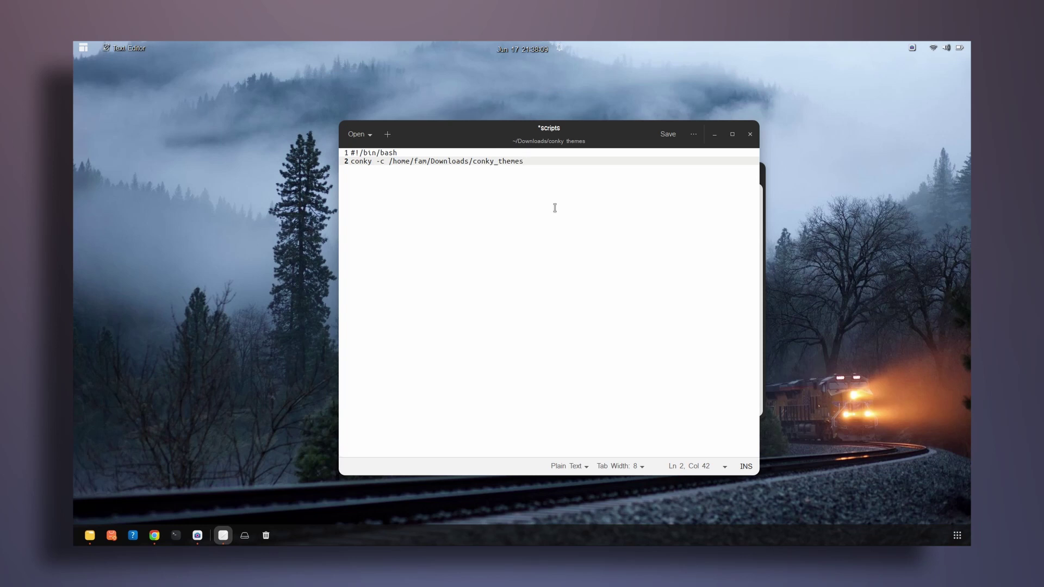
pyautogui.write('/')
# Rename the cpu 4 cores file in the conky_themes folder as cpu4cores, without spaces
pyautogui.moveTo(609, 131); pyautogui.dragTo(617, 320)
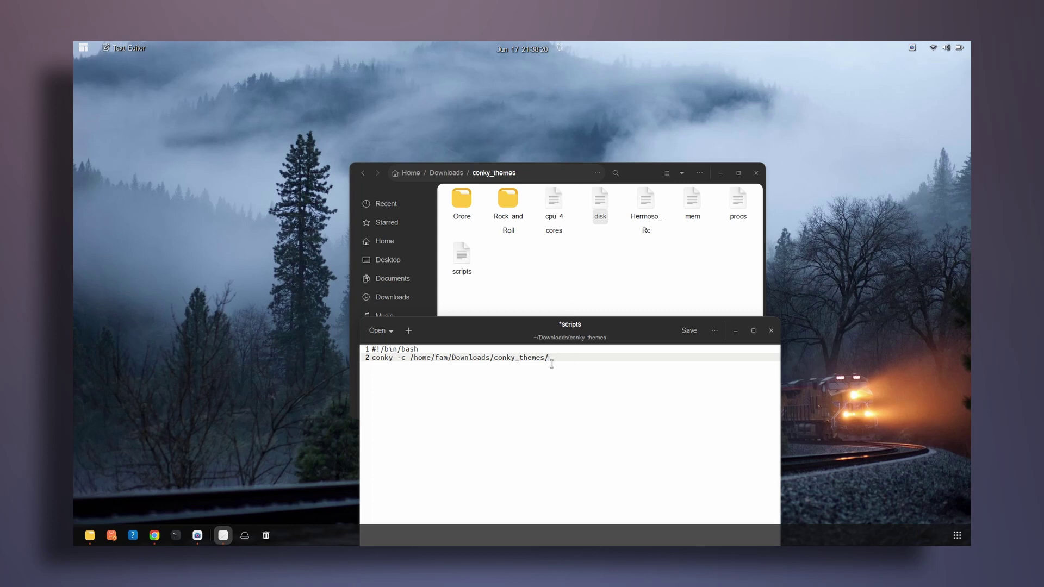
pyautogui.click(566, 231)
pyautogui.rightClick(562, 222)
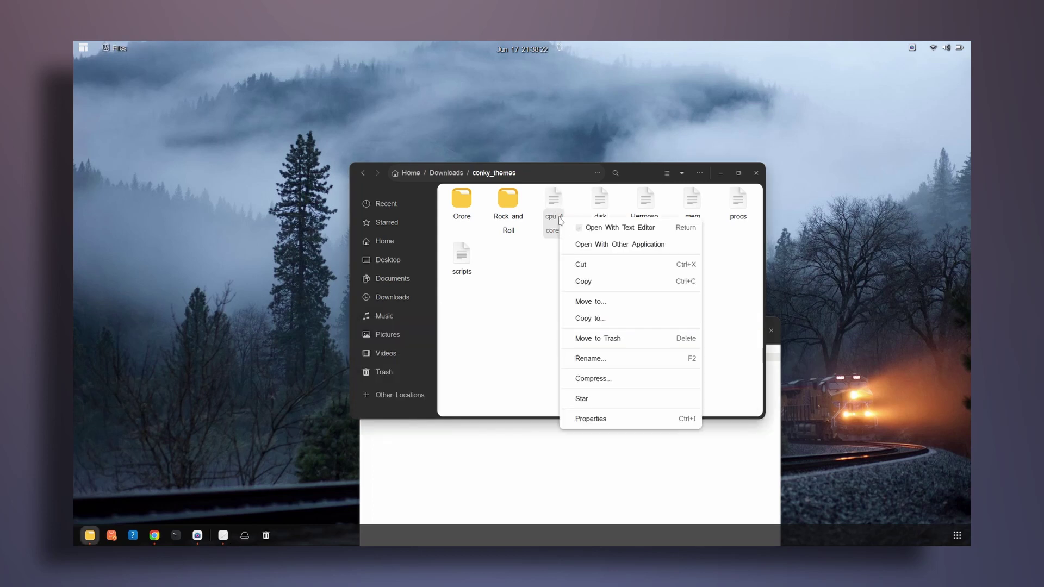
pyautogui.click(606, 360)
pyautogui.click(513, 282)
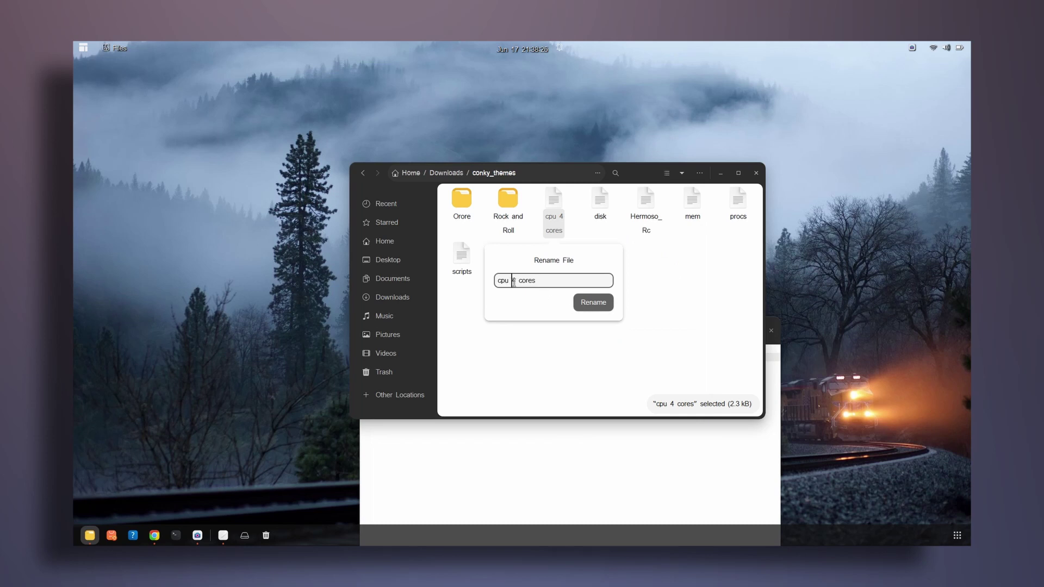
pyautogui.press('BackSpace')
pyautogui.press('BackSpace')
pyautogui.click(590, 304)
pyautogui.click(602, 276)
pyautogui.rightClick(646, 200)
pyautogui.press('Escape')
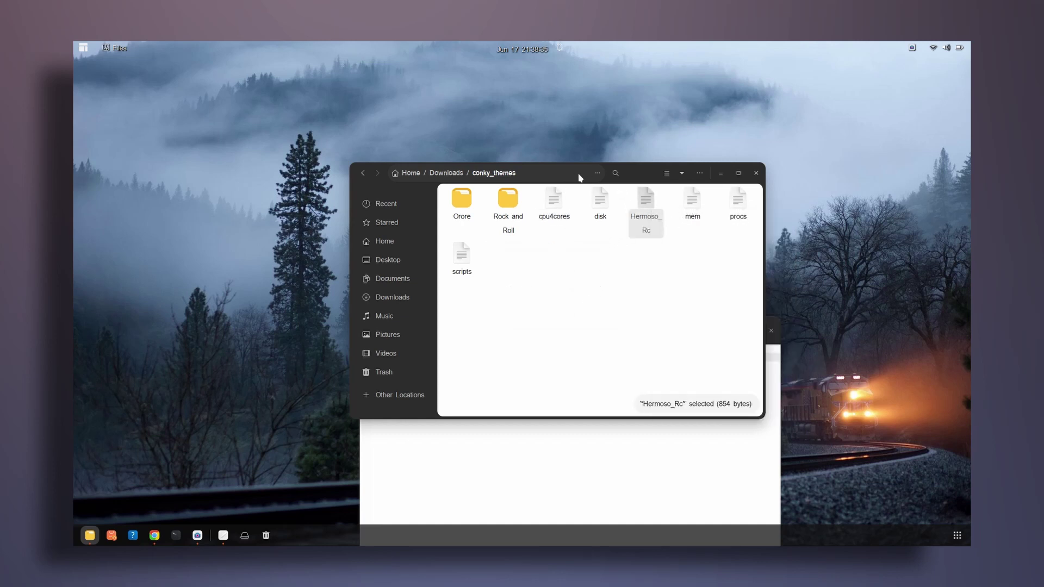
# Copy the cpu4cores file name, append it and " &" to the path on line 2 of scripts, and start a new line
pyautogui.moveTo(642, 174); pyautogui.dragTo(624, 106)
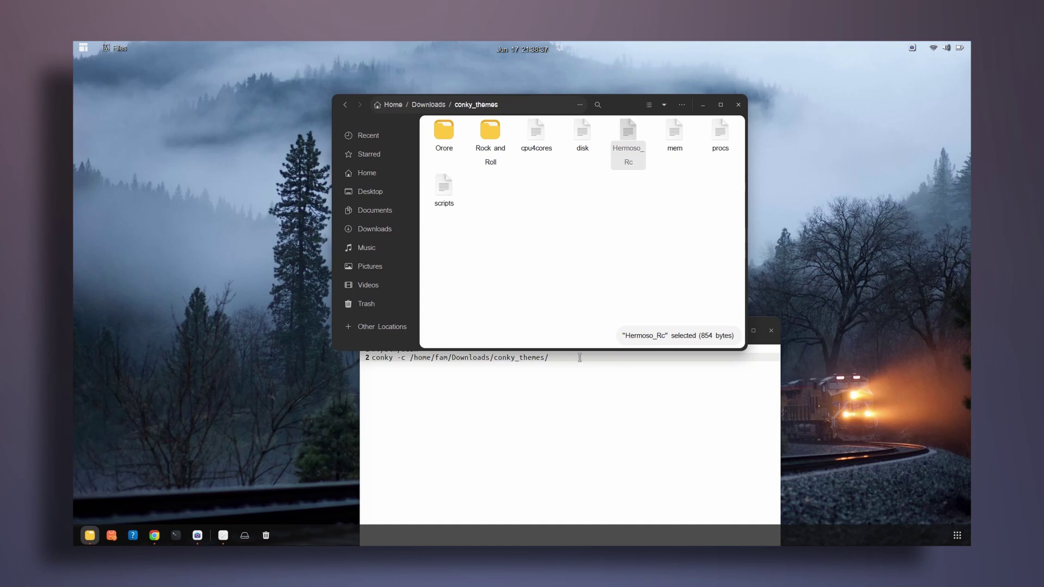
pyautogui.rightClick(540, 139)
pyautogui.click(571, 282)
pyautogui.hotkey('ctrl', 'c')
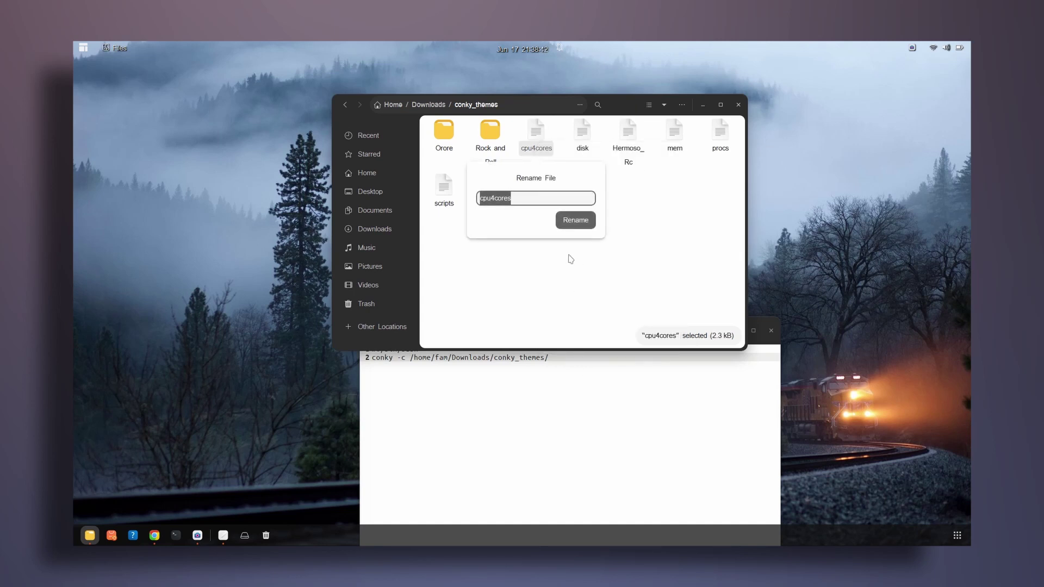
pyautogui.click(574, 220)
pyautogui.click(576, 226)
pyautogui.click(595, 360)
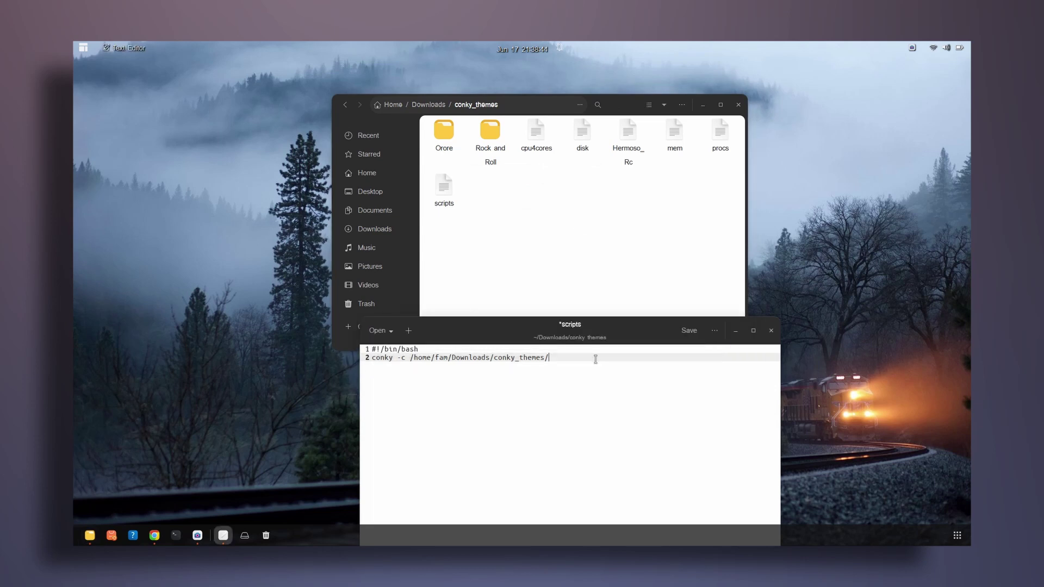
pyautogui.hotkey('ctrl', 'v')
pyautogui.press('Return')
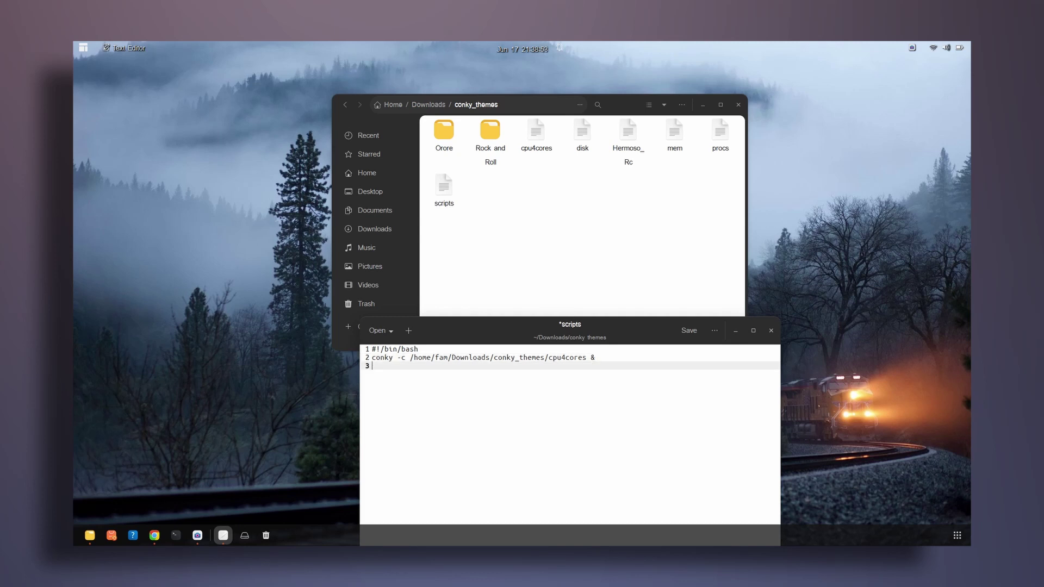
# Duplicate the cpu4cores conky command onto lines 3 to 6 of scripts, leaving the & off the last line
pyautogui.moveTo(596, 358); pyautogui.dragTo(375, 360)
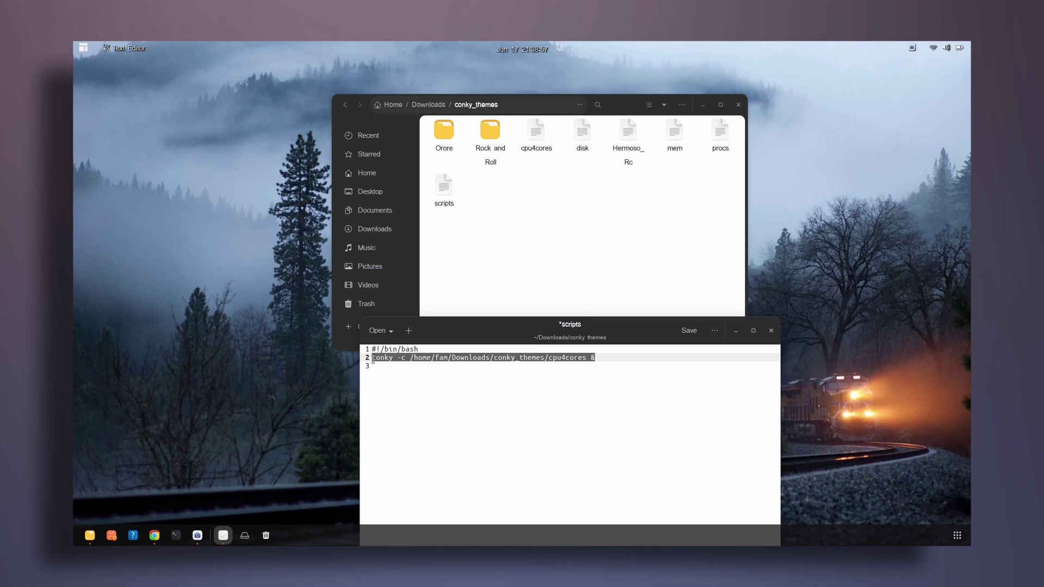
pyautogui.click(611, 362)
pyautogui.write('conky -c /home/fam/Downloads/conky_themes/cpu4cores &')
pyautogui.press('Return')
pyautogui.write('conky -c /home/fam/Downloads/conky_themes/cpu4cores &')
pyautogui.press('Return')
pyautogui.write('conky -c /home/fam/Downloads/conky_themes/cpu4cores &')
pyautogui.press('Return')
pyautogui.write('conky -c /home/fam/Downloads/conky_themes/cpu4cores &')
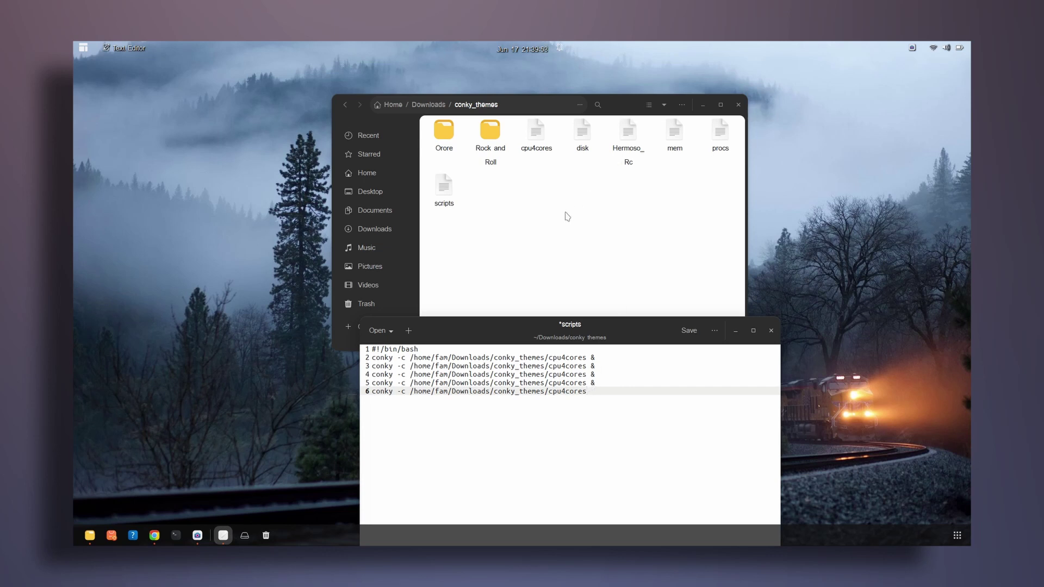
# Replace cpu4cores on line 3 of scripts with the file name disk
pyautogui.click(579, 156)
pyautogui.rightClick(585, 140)
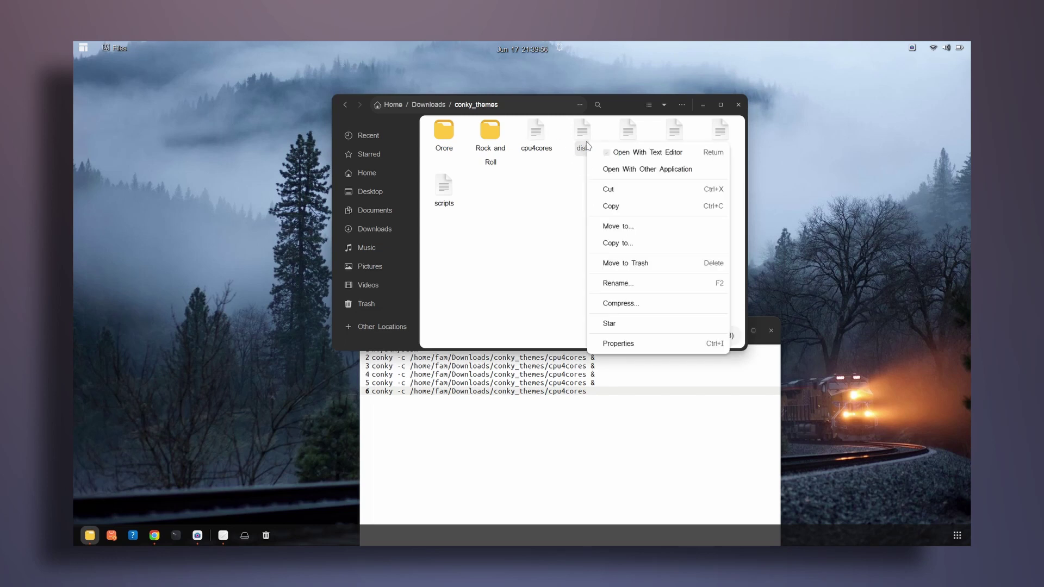
pyautogui.click(639, 285)
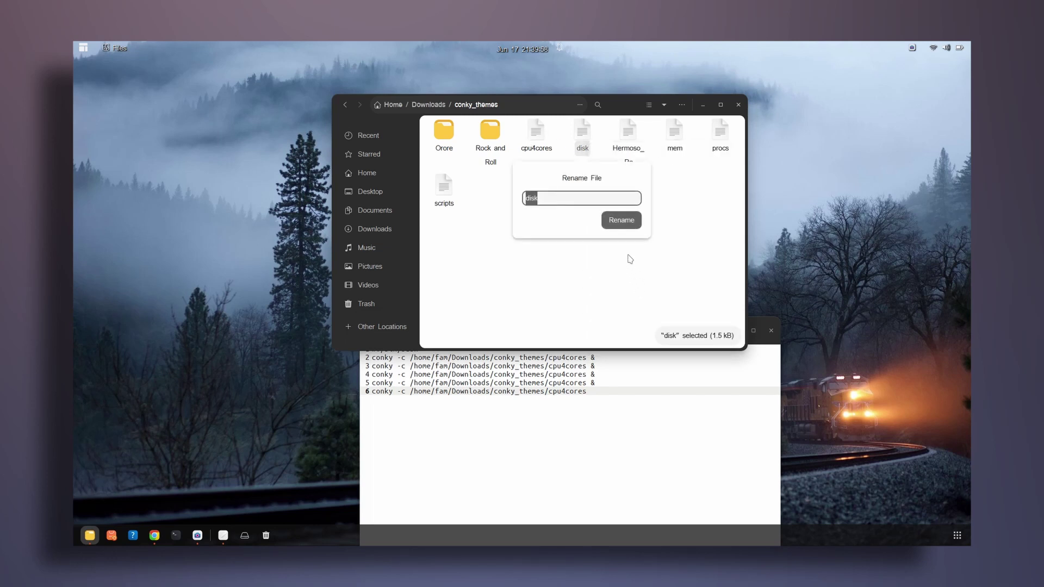
pyautogui.click(677, 215)
pyautogui.click(585, 363)
pyautogui.doubleClick(585, 363)
pyautogui.write('disk')
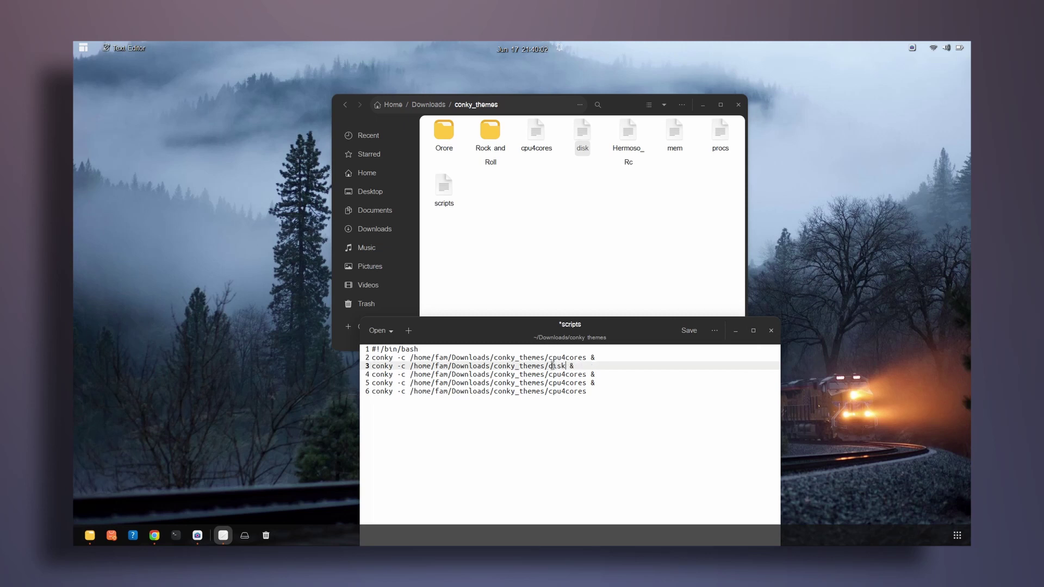
# Copy the Hermoso_Rc file name and replace cpu4cores on line 4 of scripts with it
pyautogui.rightClick(629, 139)
pyautogui.click(650, 281)
pyautogui.hotkey('ctrl', 'c')
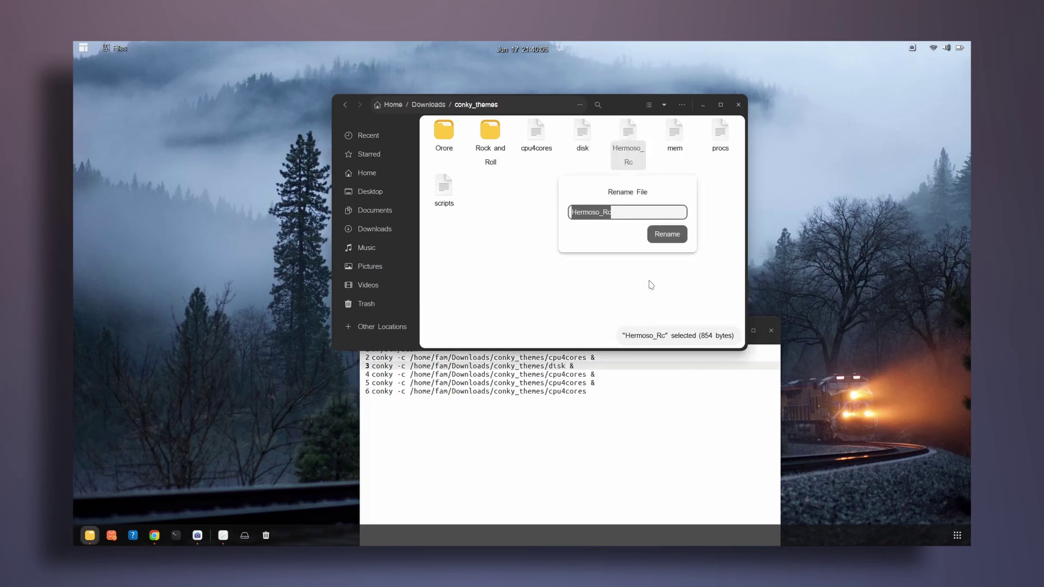
pyautogui.click(654, 275)
pyautogui.moveTo(586, 375); pyautogui.dragTo(551, 375)
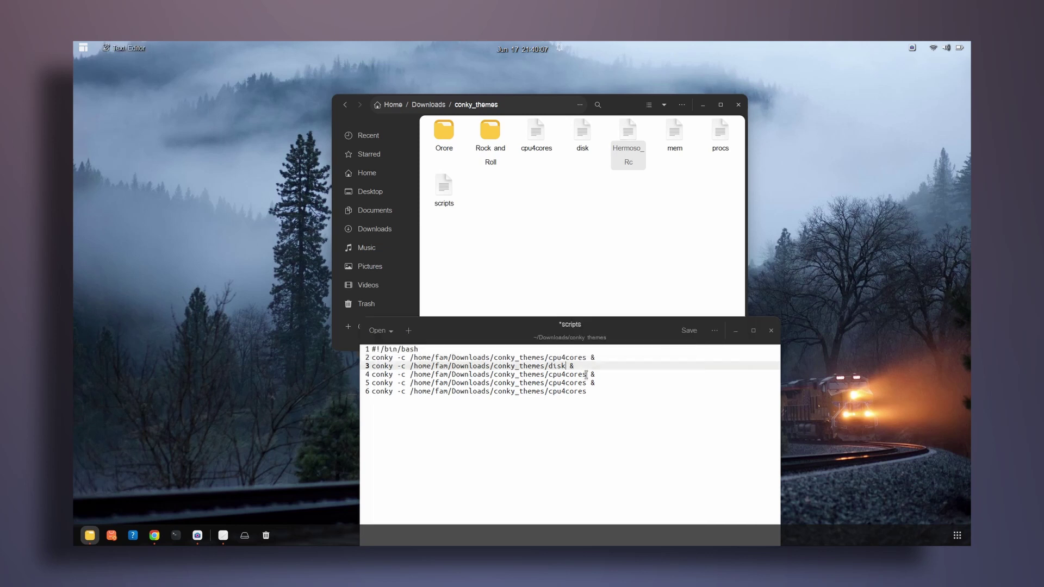
pyautogui.hotkey('ctrl', 'v')
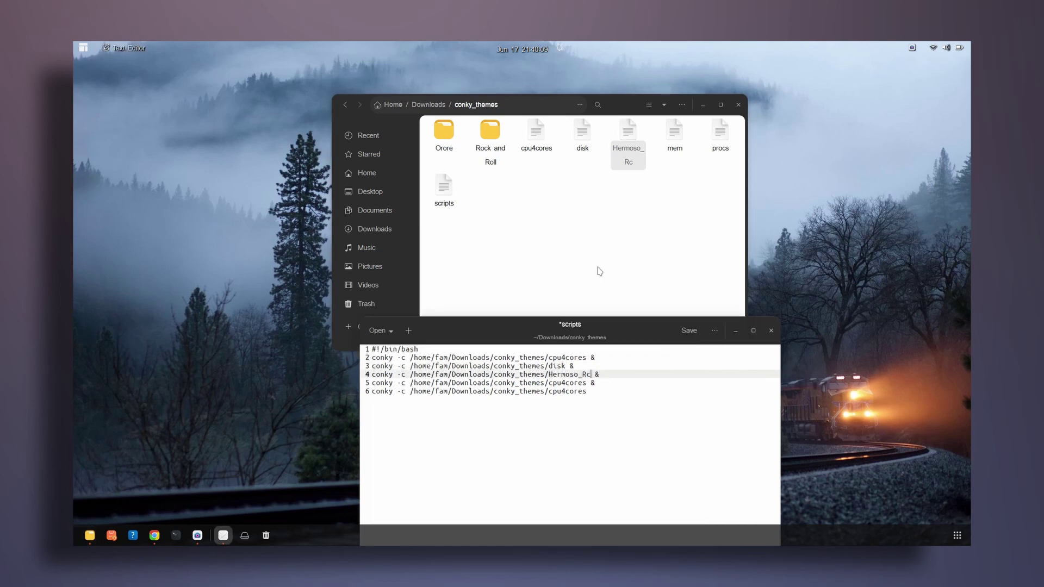
# Copy the mem file name and replace cpu4cores on line 5 of scripts with it
pyautogui.rightClick(673, 140)
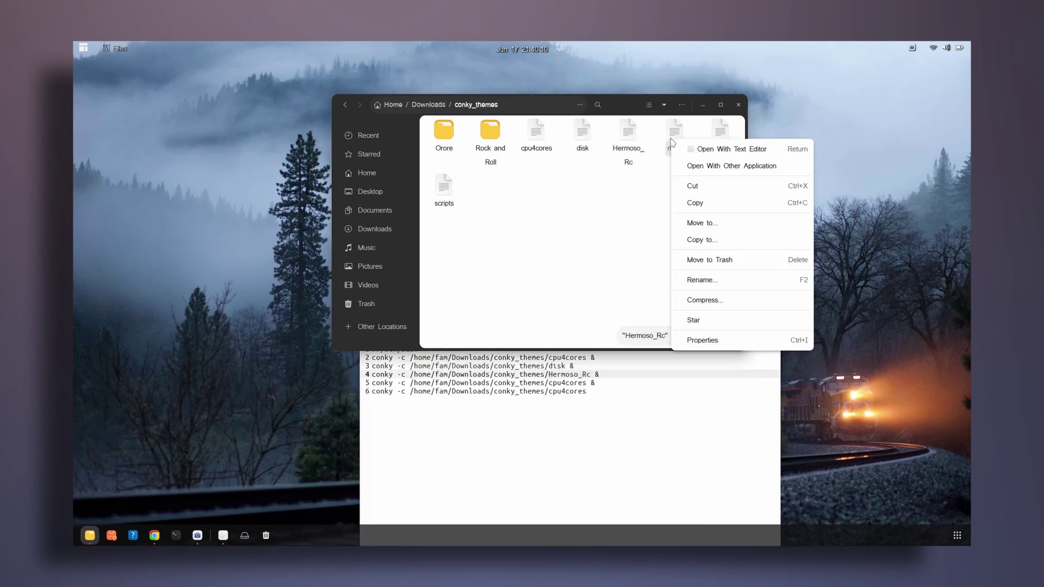
pyautogui.click(699, 280)
pyautogui.hotkey('ctrl', 'c')
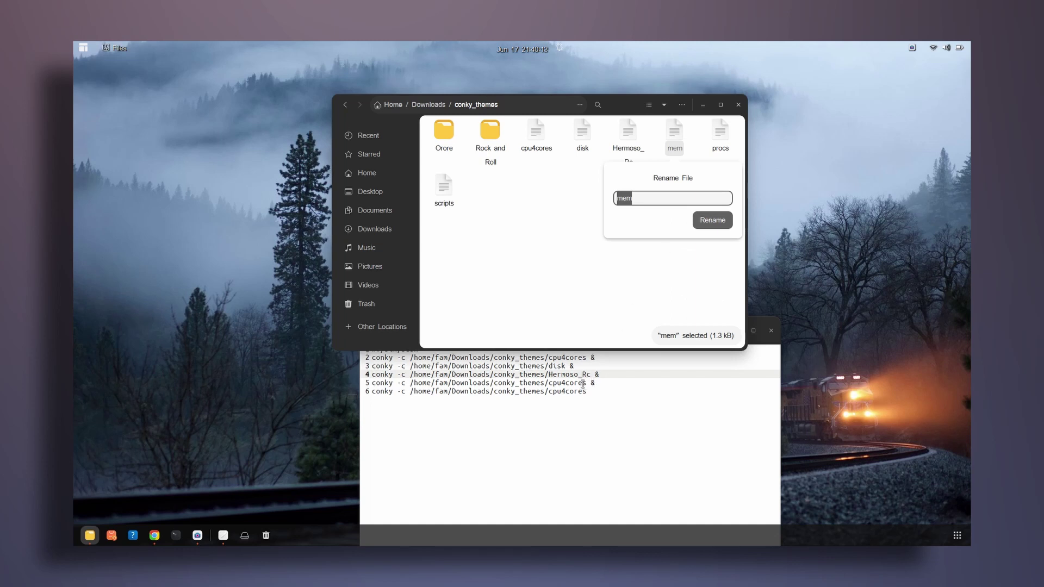
pyautogui.moveTo(586, 382); pyautogui.dragTo(550, 383)
pyautogui.hotkey('ctrl', 'v')
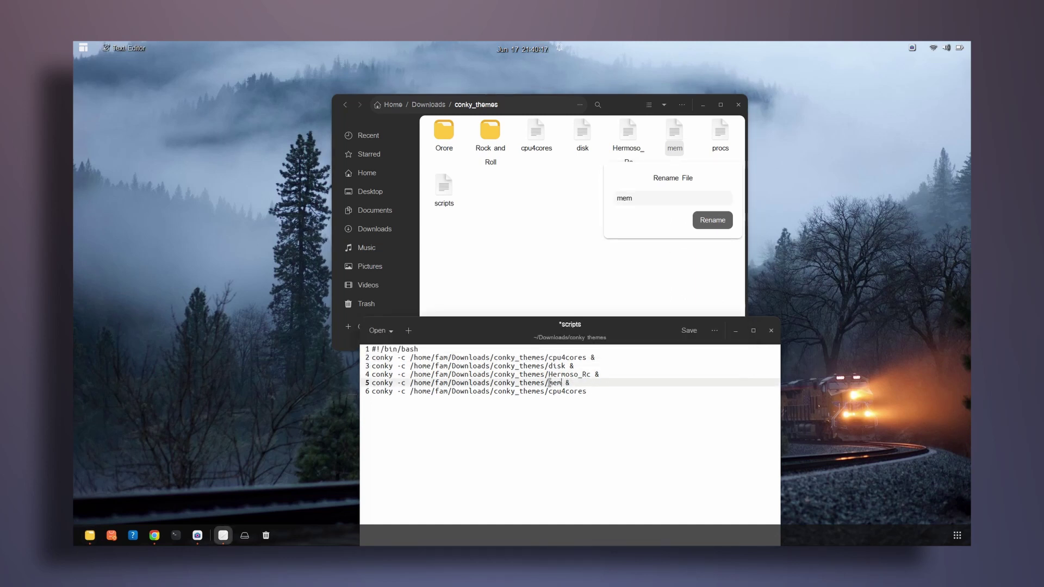
# Copy the procs file name, replace cpu4cores on line 6 of scripts with it, and close the rename prompt
pyautogui.click(720, 130)
pyautogui.rightClick(720, 140)
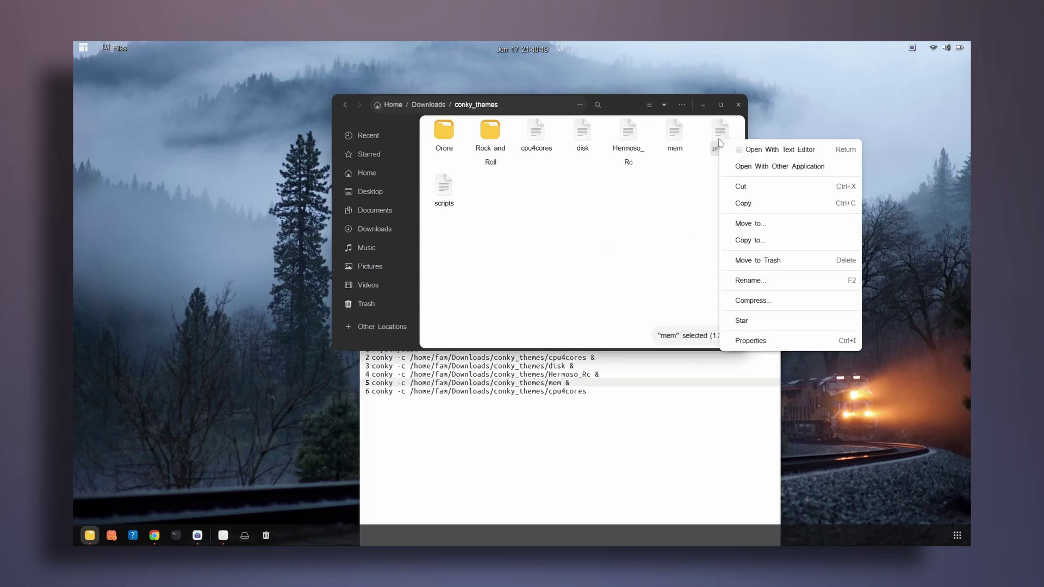
pyautogui.click(741, 281)
pyautogui.hotkey('ctrl', 'c')
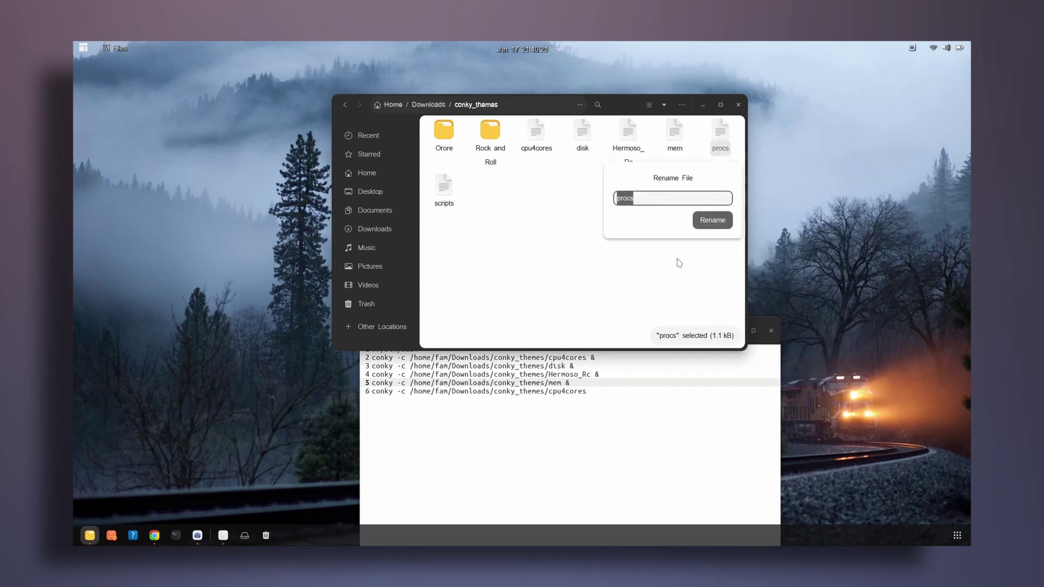
pyautogui.click(588, 392)
pyautogui.moveTo(588, 391); pyautogui.dragTo(552, 393)
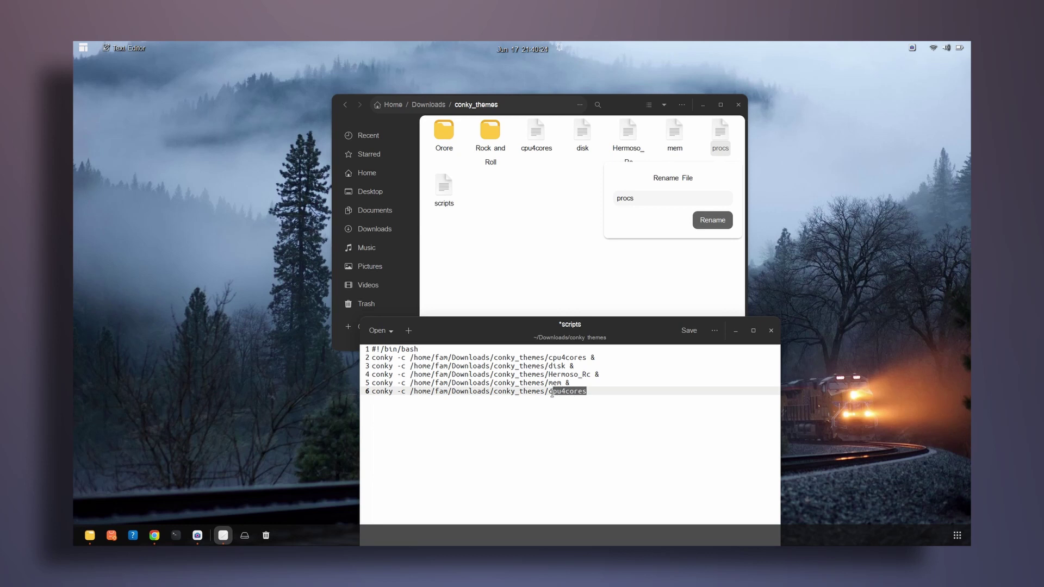
pyautogui.hotkey('ctrl', 'v')
pyautogui.click(711, 222)
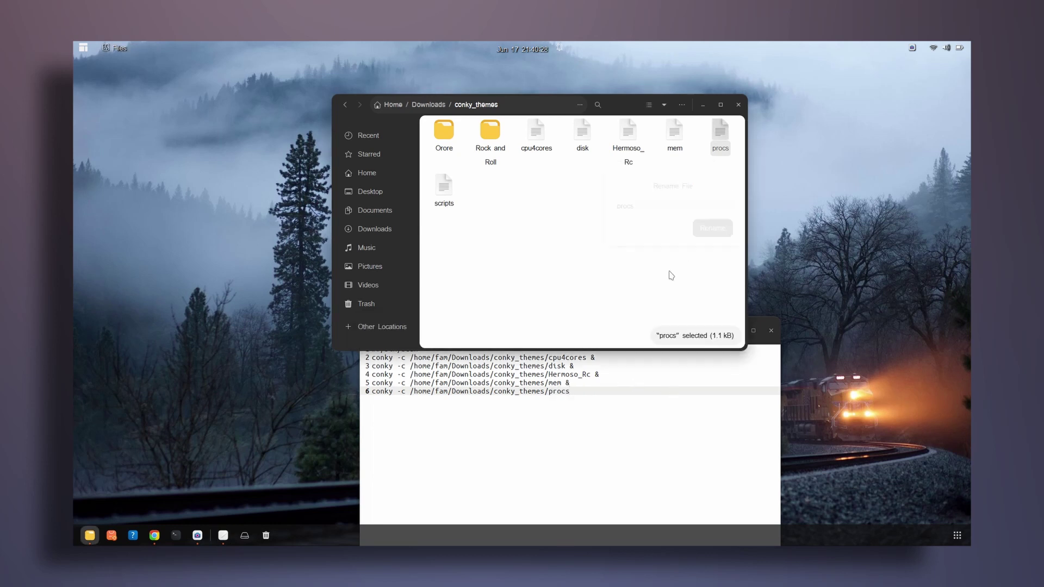
# Move the text editor window up and try to save the scripts file
pyautogui.click(617, 392)
pyautogui.moveTo(653, 325); pyautogui.dragTo(651, 142)
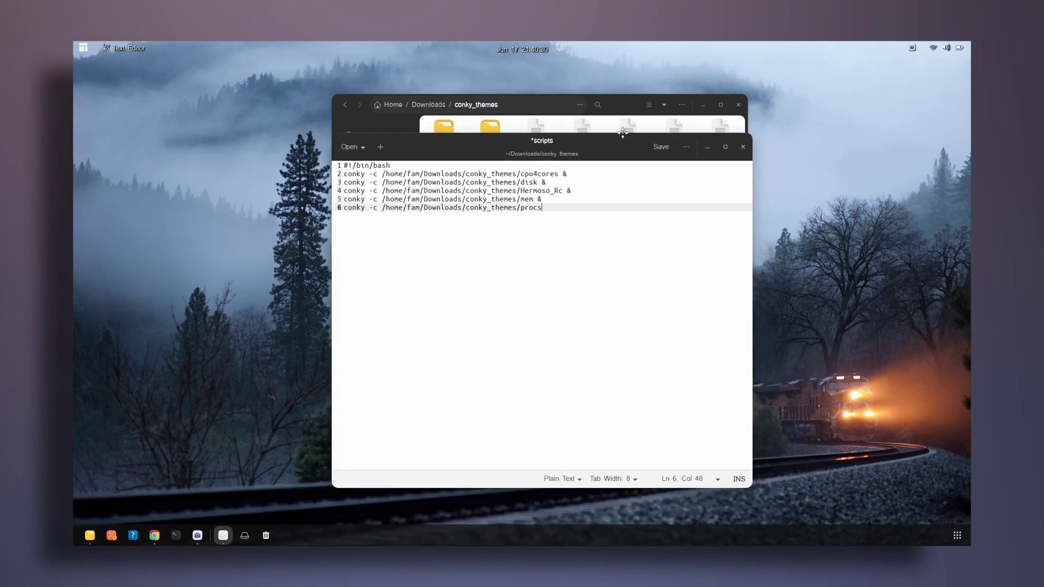
pyautogui.click(658, 139)
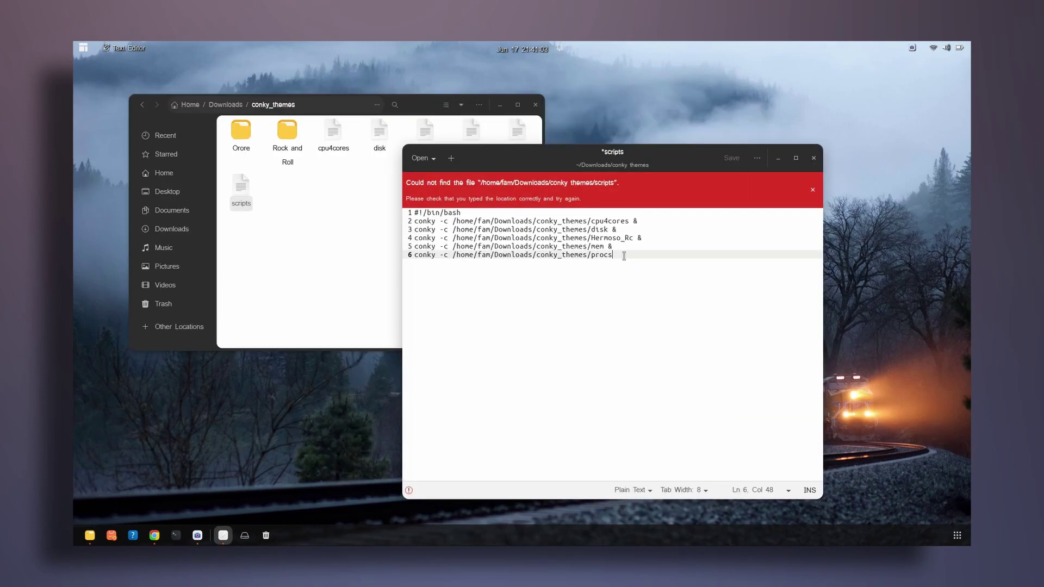
# Copy all six lines of the scripts document
pyautogui.moveTo(623, 255); pyautogui.dragTo(375, 207)
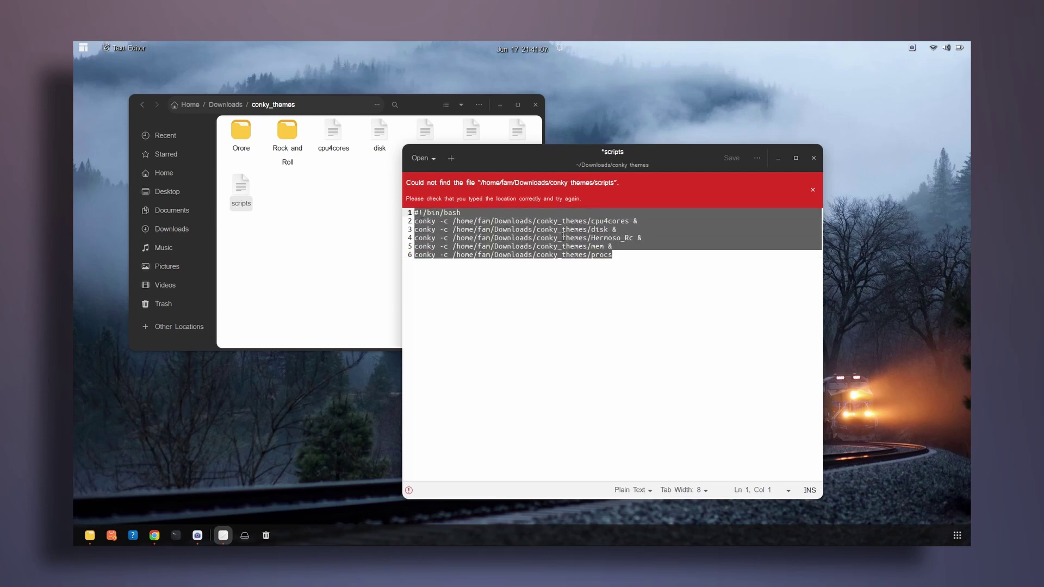
pyautogui.rightClick(563, 237)
pyautogui.click(586, 299)
pyautogui.click(678, 246)
pyautogui.click(422, 158)
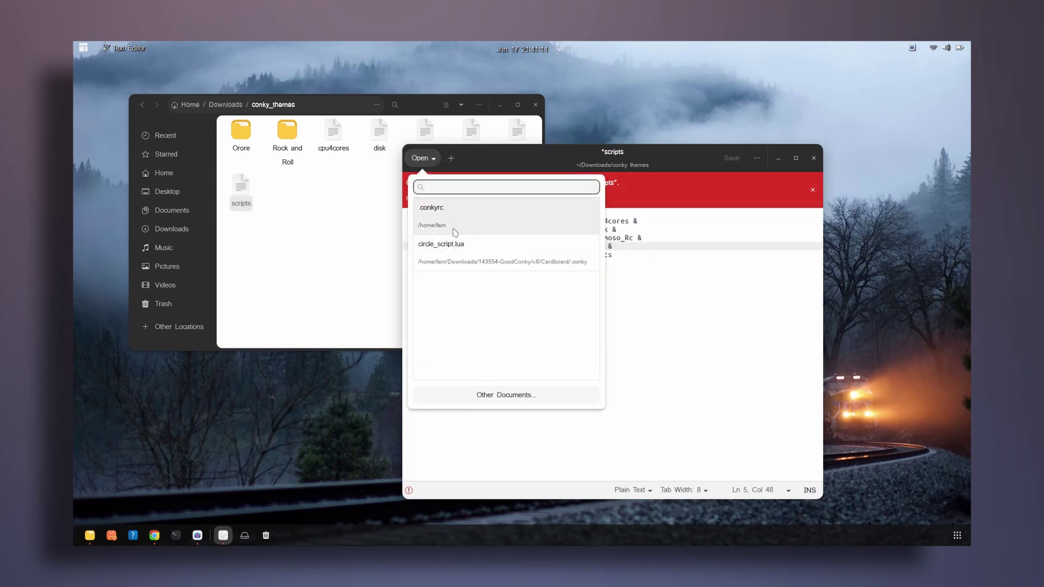
pyautogui.click(434, 163)
pyautogui.click(693, 254)
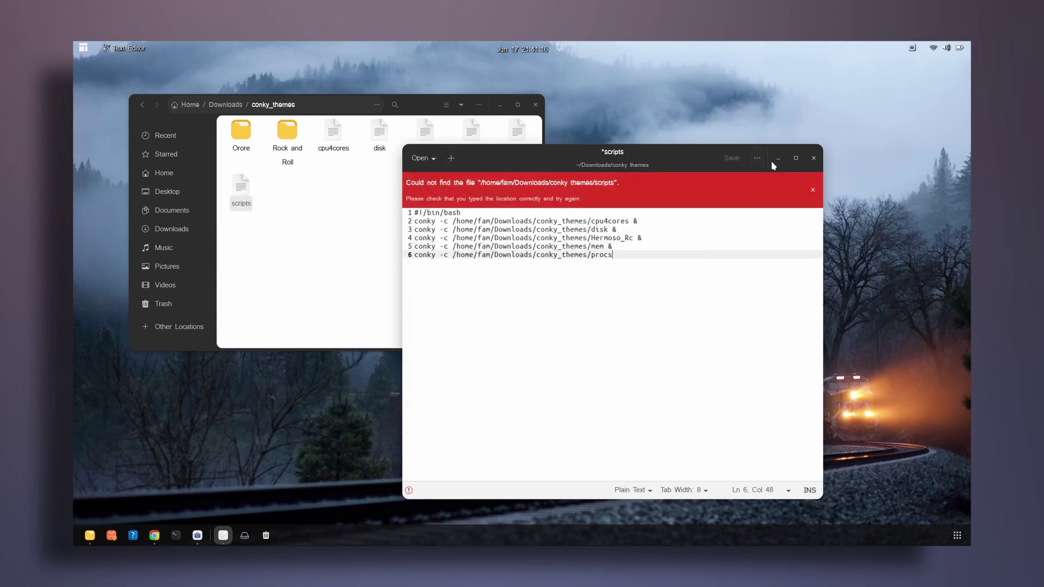
# Close the scripts document without saving its changes
pyautogui.click(814, 157)
pyautogui.click(706, 358)
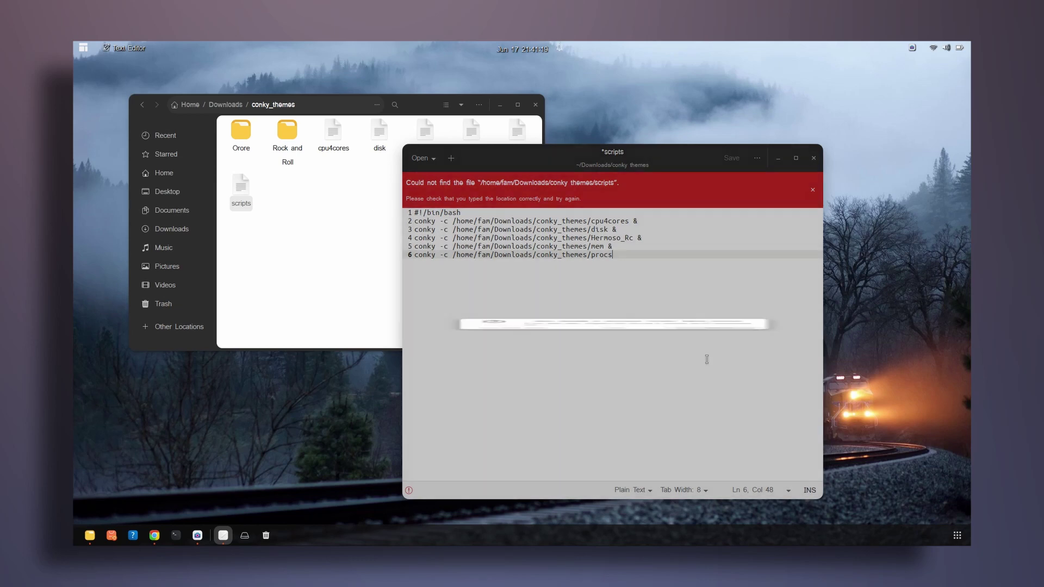
pyautogui.click(813, 158)
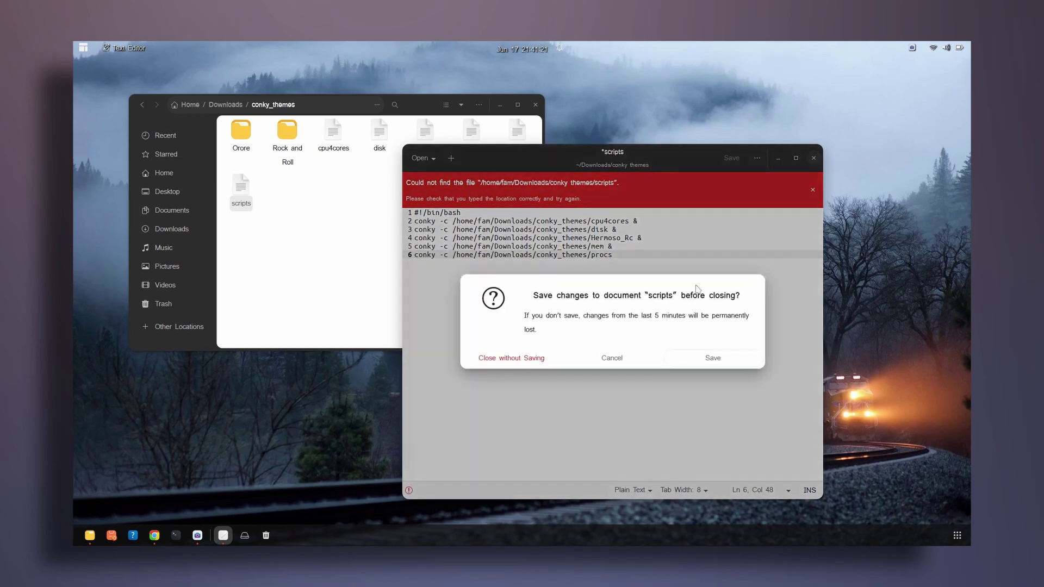
pyautogui.click(511, 357)
# Delete the old scripts file from the conky_themes folder and dismiss the undo notice
pyautogui.click(250, 196)
pyautogui.press('Delete')
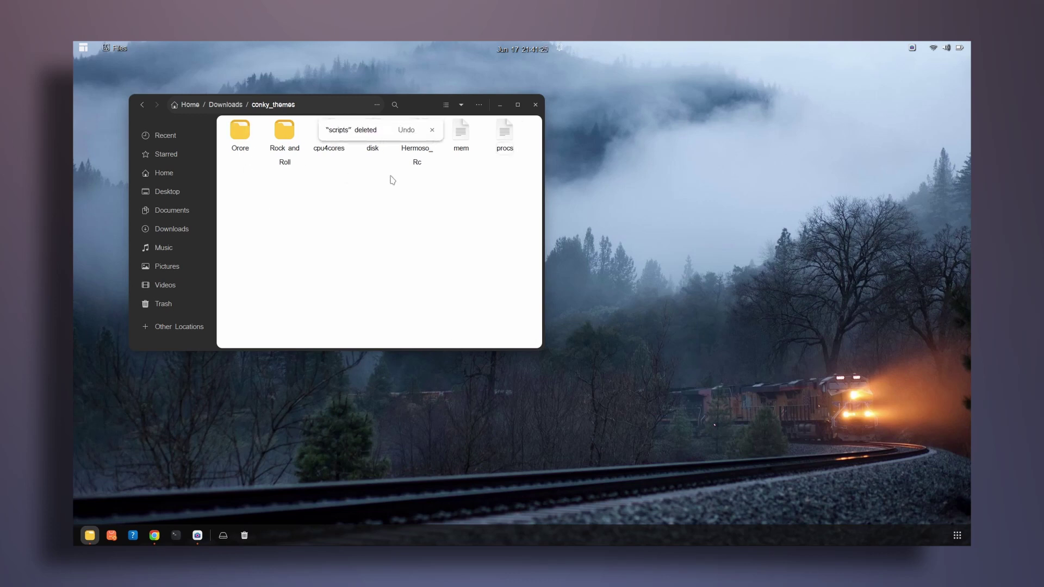
pyautogui.click(432, 126)
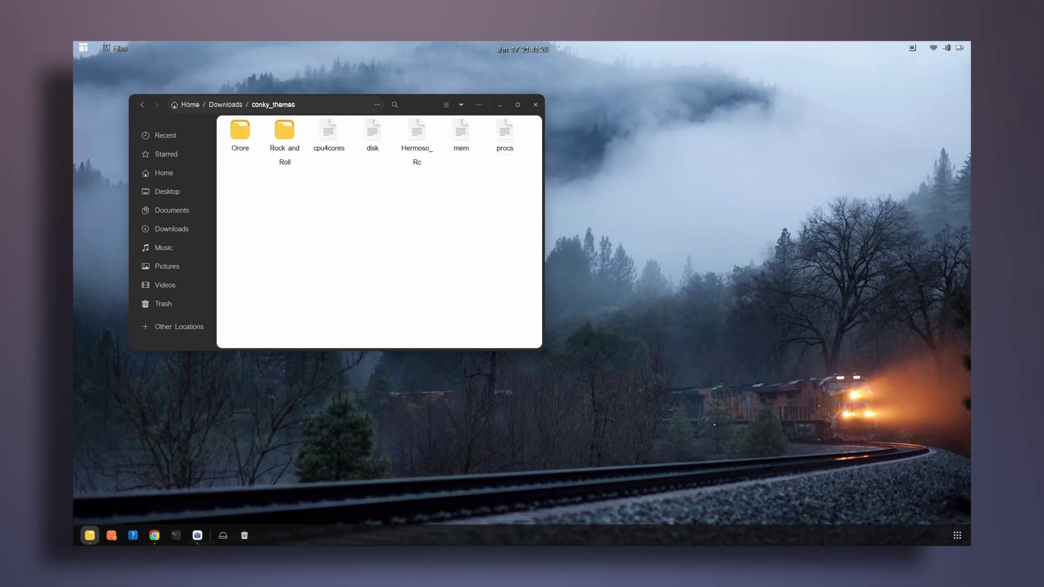
# Launch Text Editor with a new blank document and paste the copied script lines into it
pyautogui.click(85, 47)
pyautogui.write('tex')
pyautogui.click(133, 69)
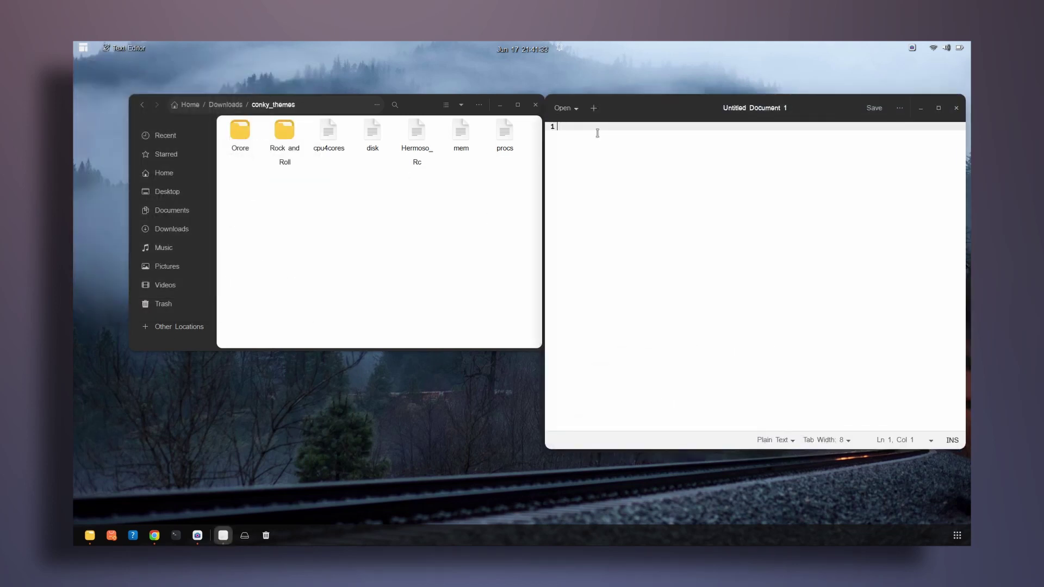
pyautogui.hotkey('ctrl', 'v')
# Save the document as scripts in Downloads/conky_themes and close the text editor
pyautogui.click(877, 107)
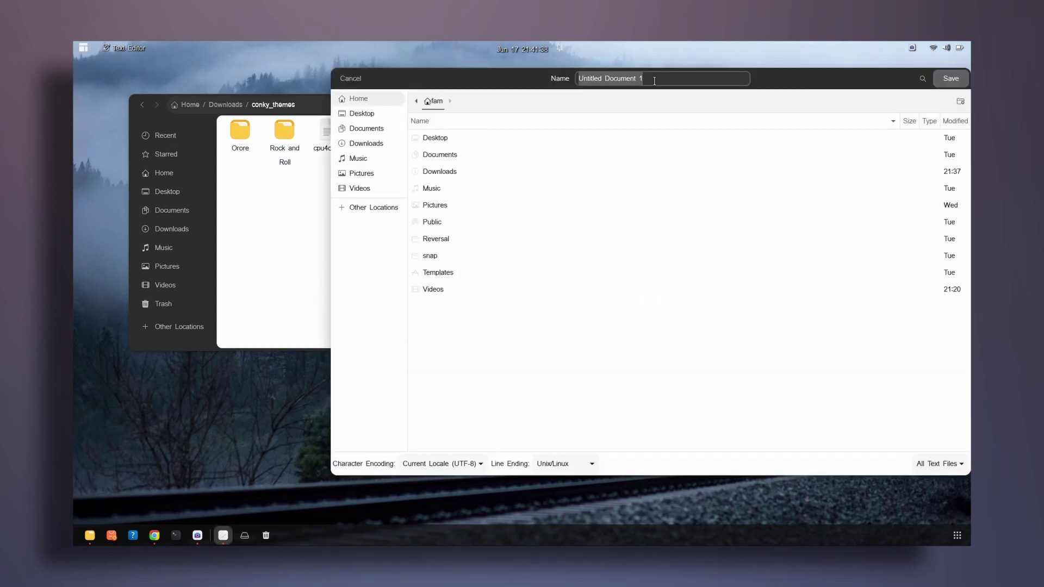
pyautogui.write('scripts')
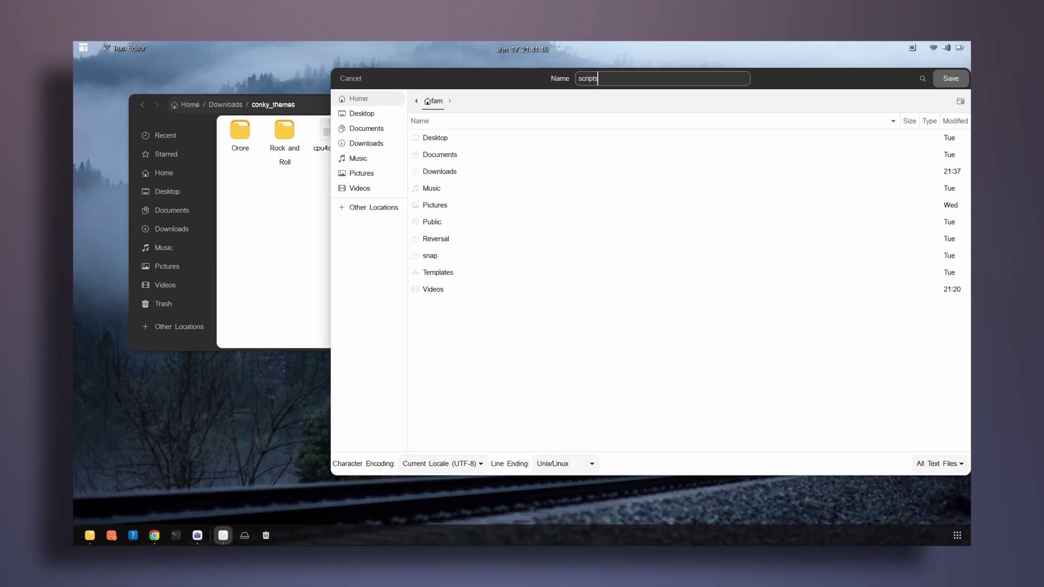
pyautogui.doubleClick(461, 172)
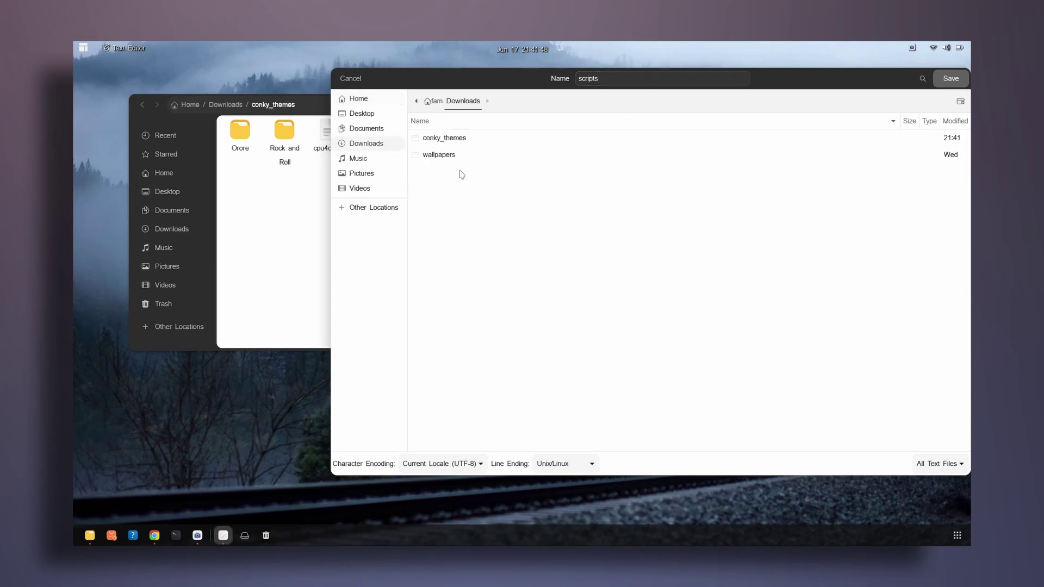
pyautogui.doubleClick(453, 140)
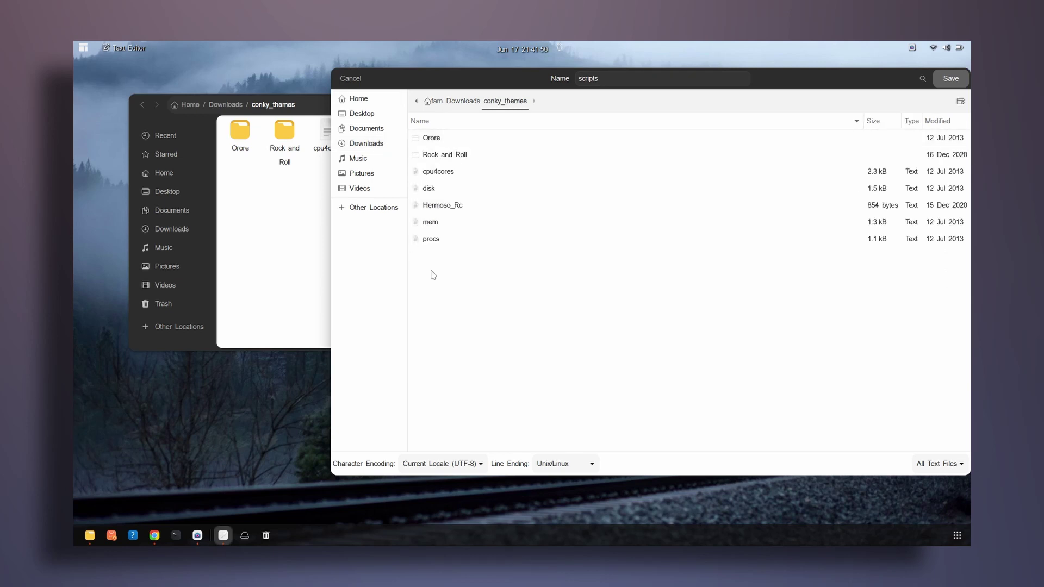
pyautogui.click(949, 80)
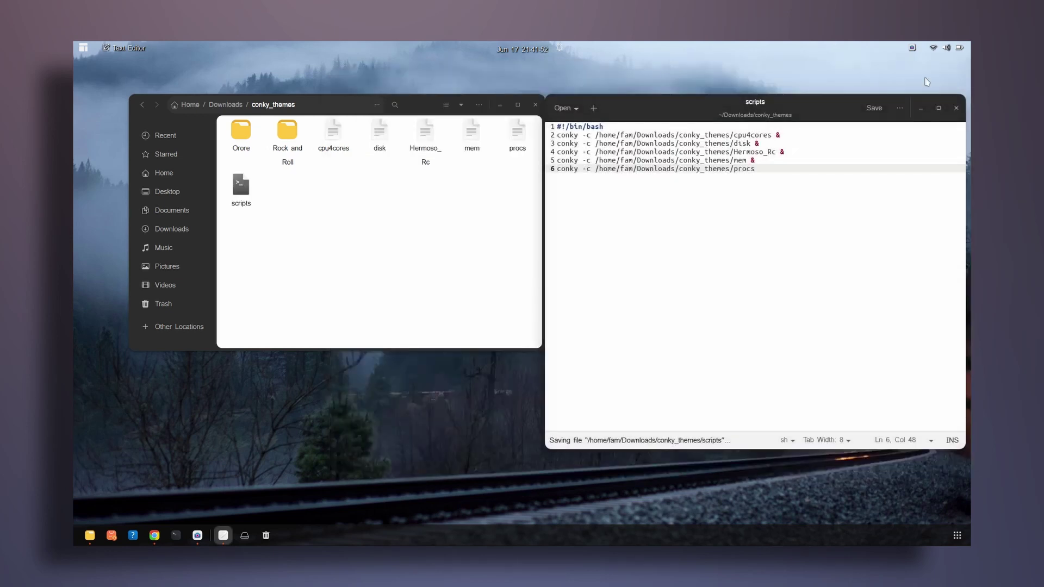
pyautogui.click(405, 269)
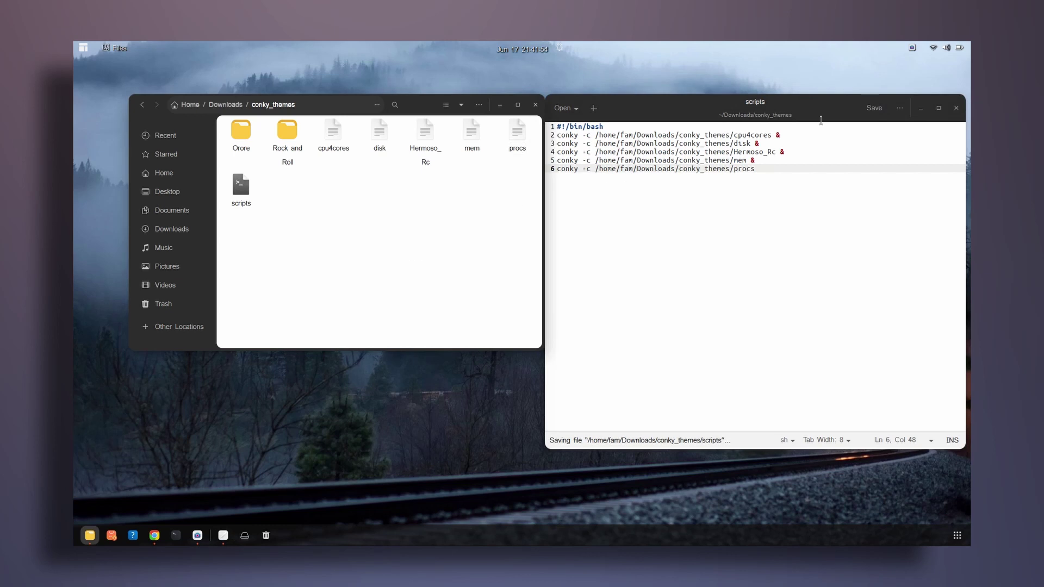
pyautogui.click(956, 108)
# Allow the new scripts file to be executed as a program, close its properties and move the file window toward the desktop's centre
pyautogui.rightClick(242, 192)
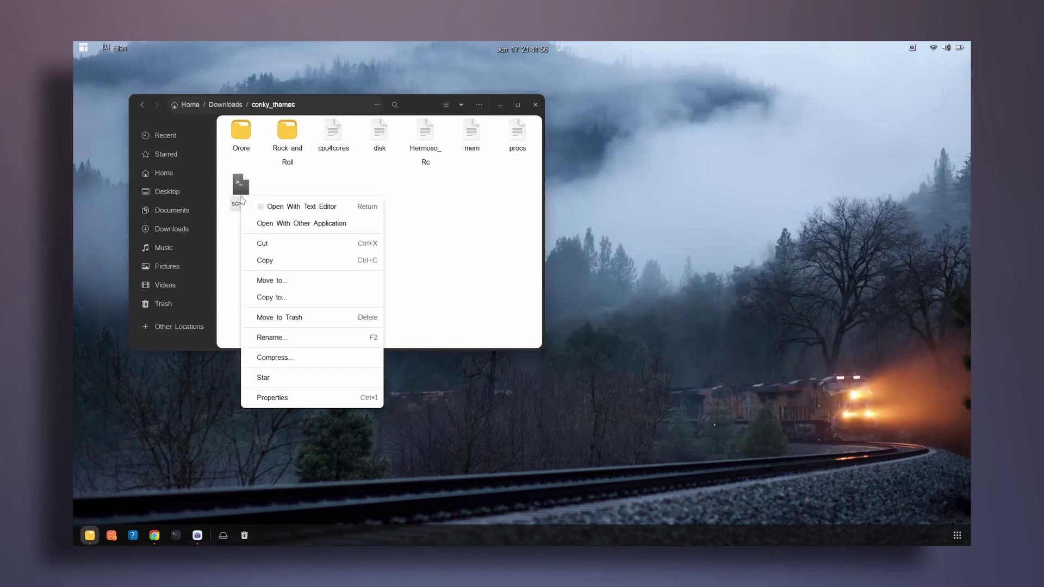
pyautogui.click(283, 402)
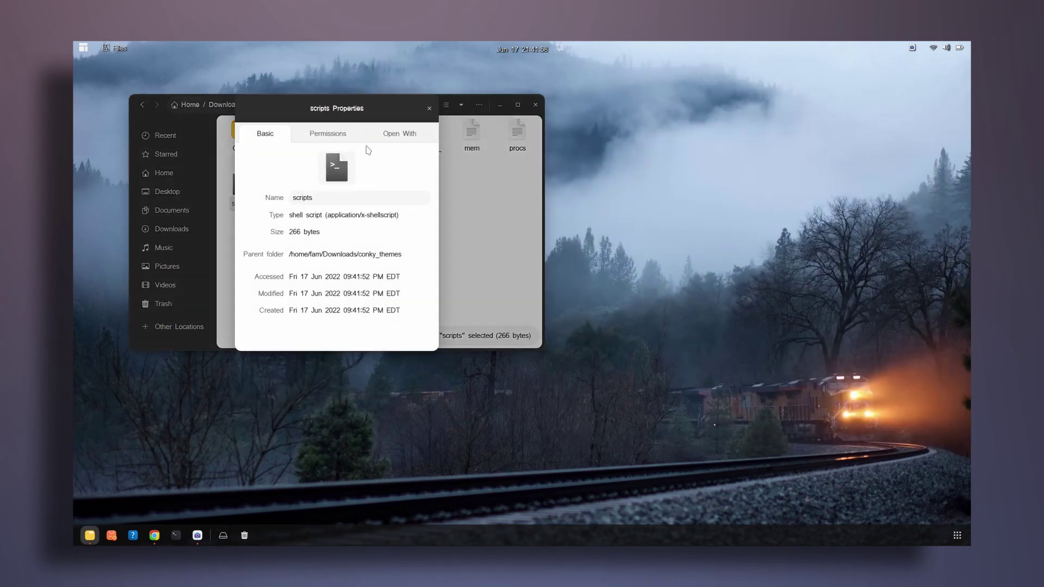
pyautogui.click(328, 135)
pyautogui.click(313, 300)
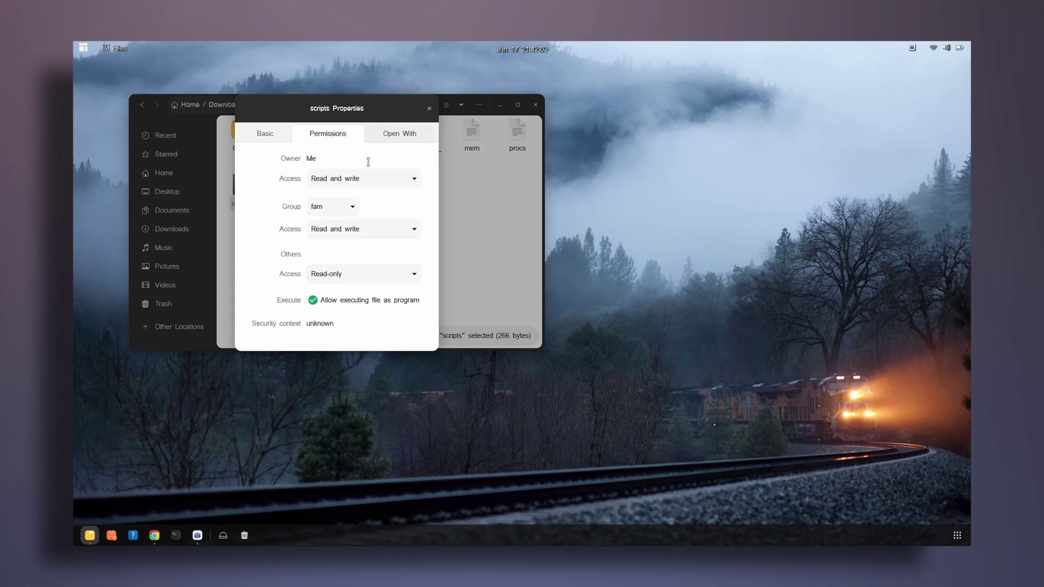
pyautogui.click(429, 108)
pyautogui.moveTo(410, 103); pyautogui.dragTo(547, 206)
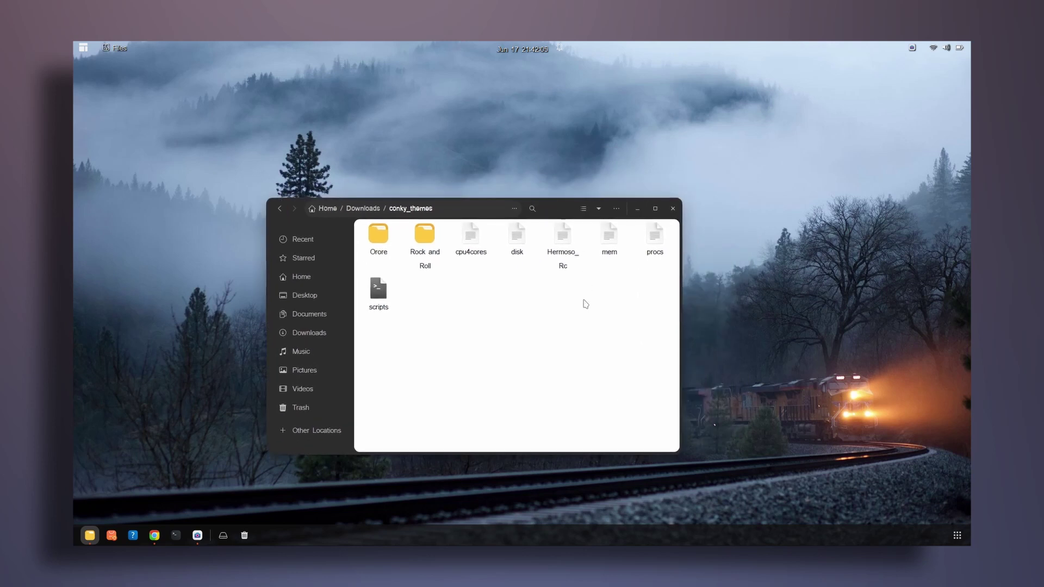
# Search the installed applications for startup and launch Startup Applications
pyautogui.click(84, 48)
pyautogui.write('startup')
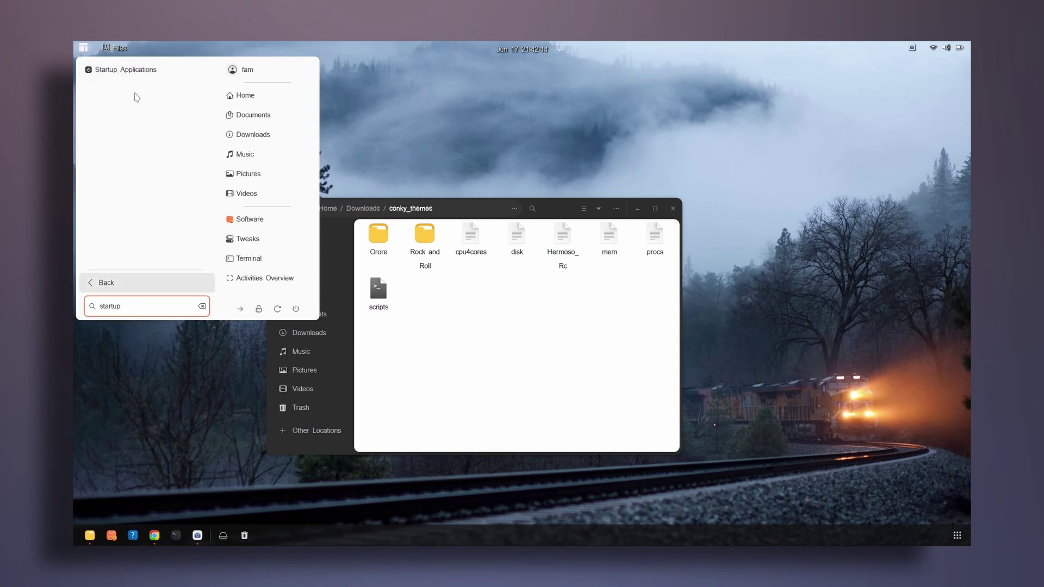
pyautogui.click(128, 70)
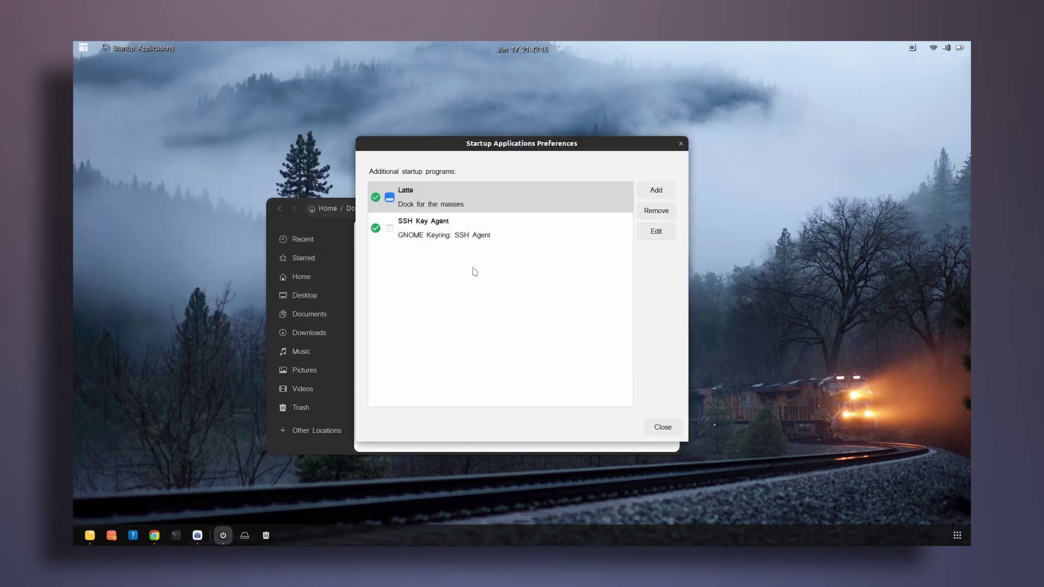
# Add a startup program named conkyy that runs the scripts file from Downloads/conky_themes, and close the preferences
pyautogui.click(670, 192)
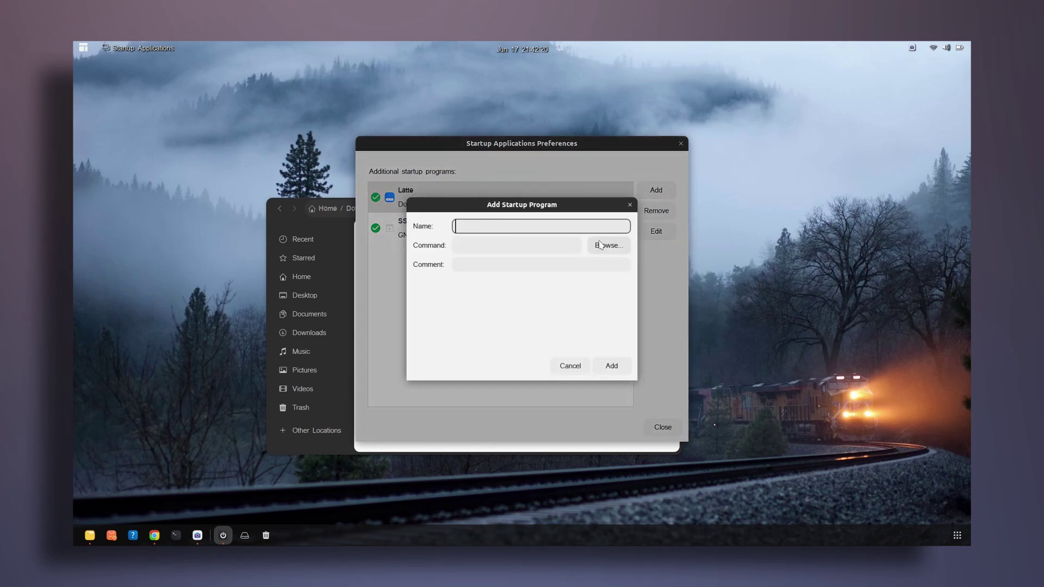
pyautogui.click(607, 245)
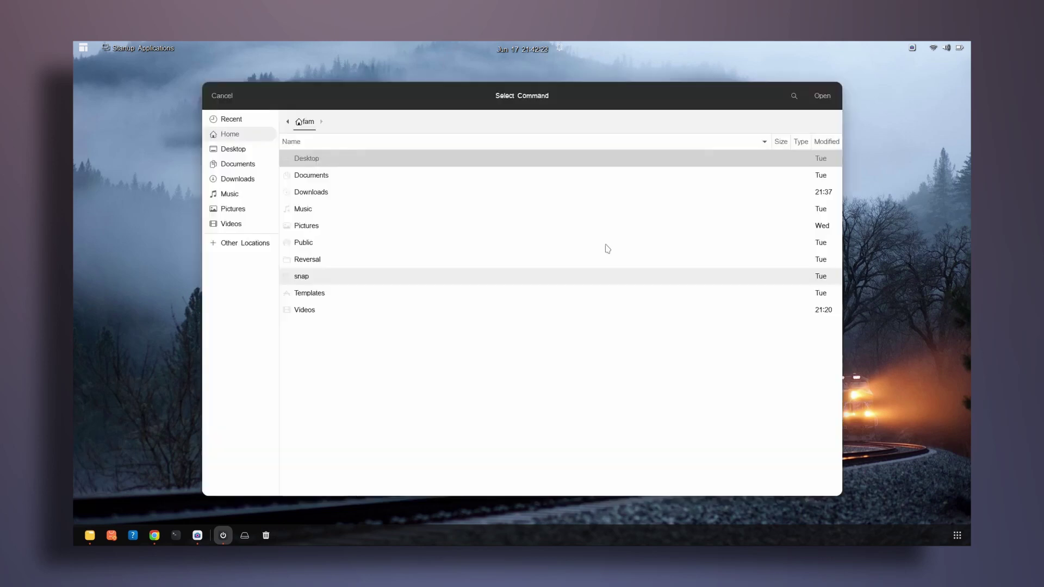
pyautogui.doubleClick(361, 194)
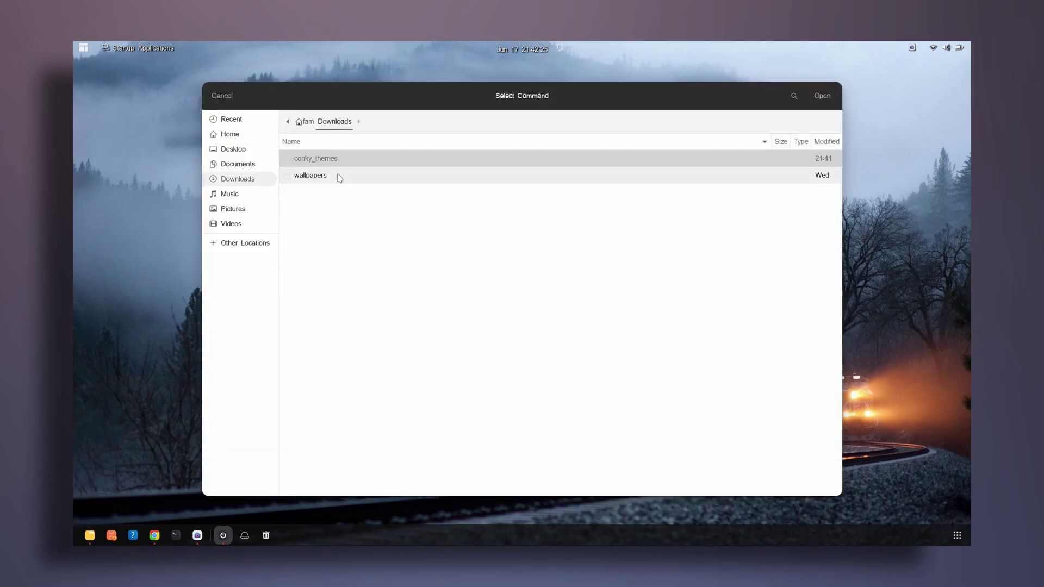
pyautogui.doubleClick(325, 162)
pyautogui.doubleClick(302, 275)
pyautogui.click(521, 227)
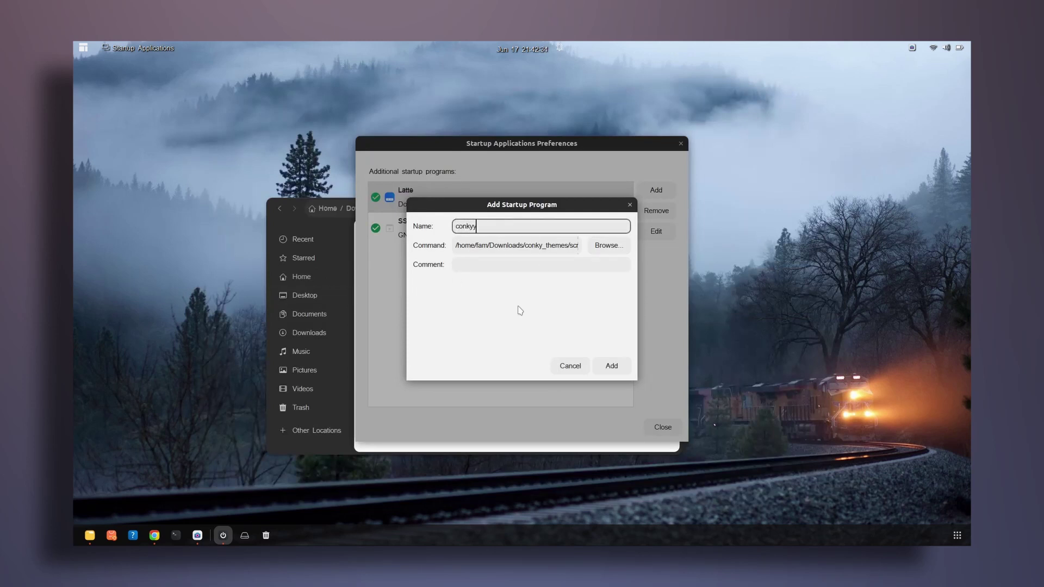
pyautogui.click(623, 360)
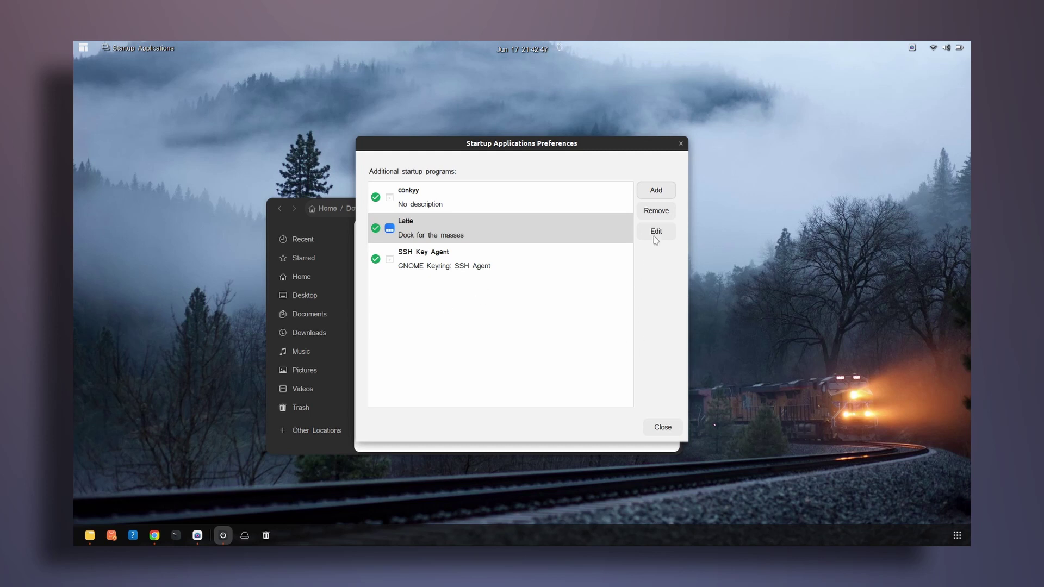
pyautogui.click(666, 431)
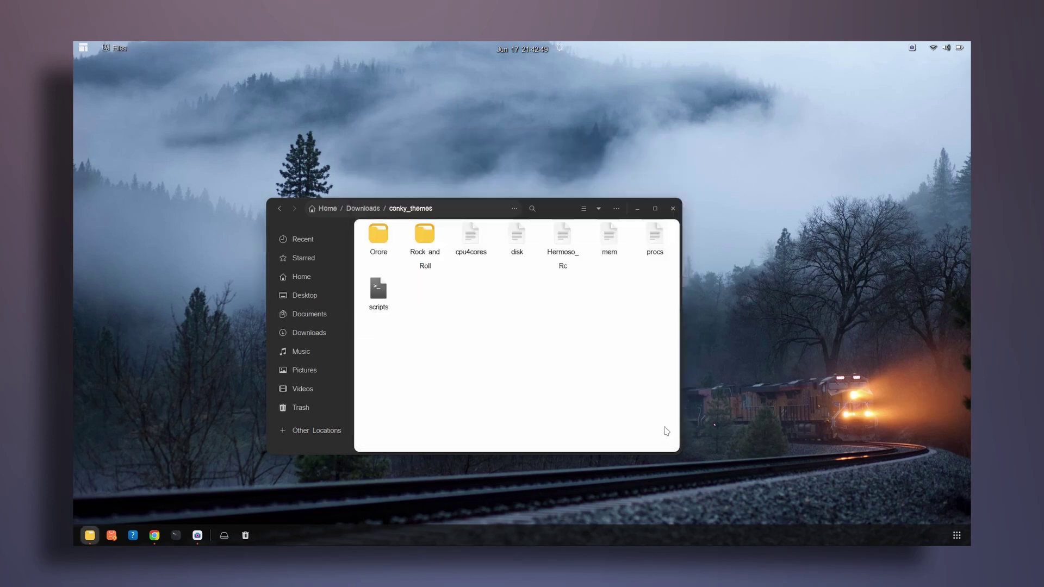
# Close the conky_themes file manager window
pyautogui.moveTo(548, 214); pyautogui.dragTo(532, 194)
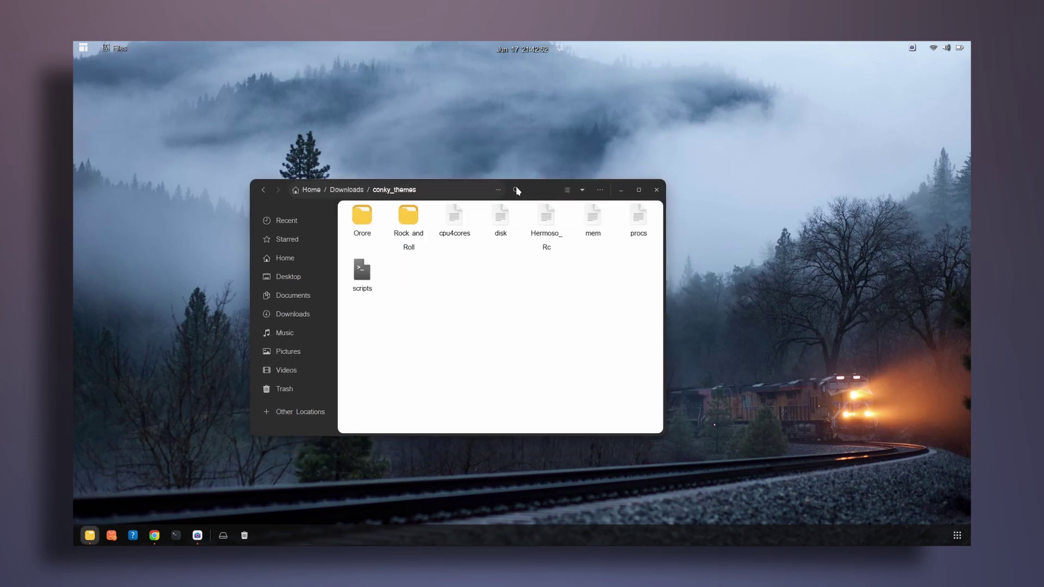
pyautogui.press('super+4')
pyautogui.moveTo(543, 192); pyautogui.dragTo(587, 173)
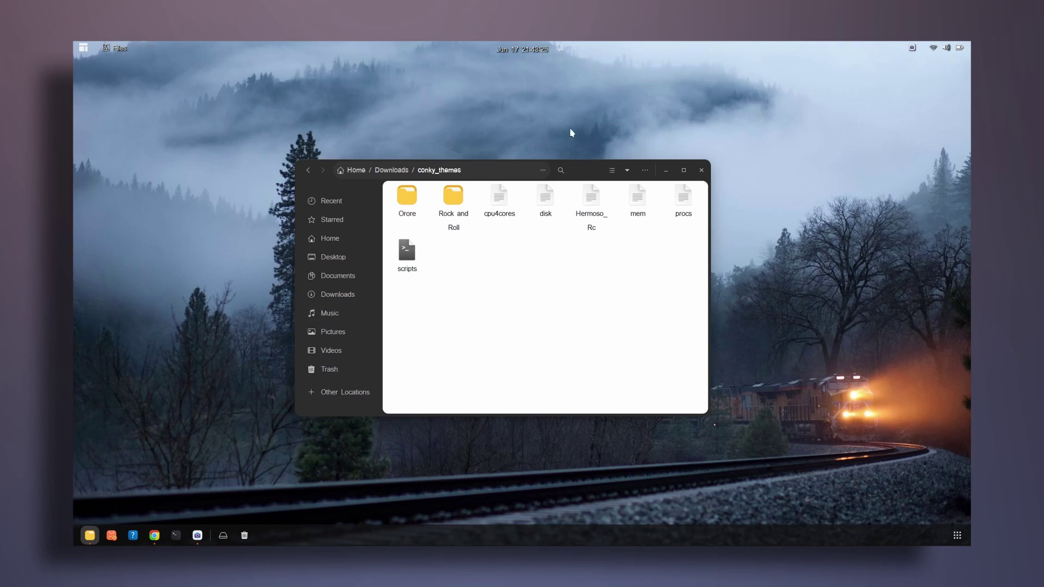
pyautogui.moveTo(592, 175); pyautogui.dragTo(587, 200)
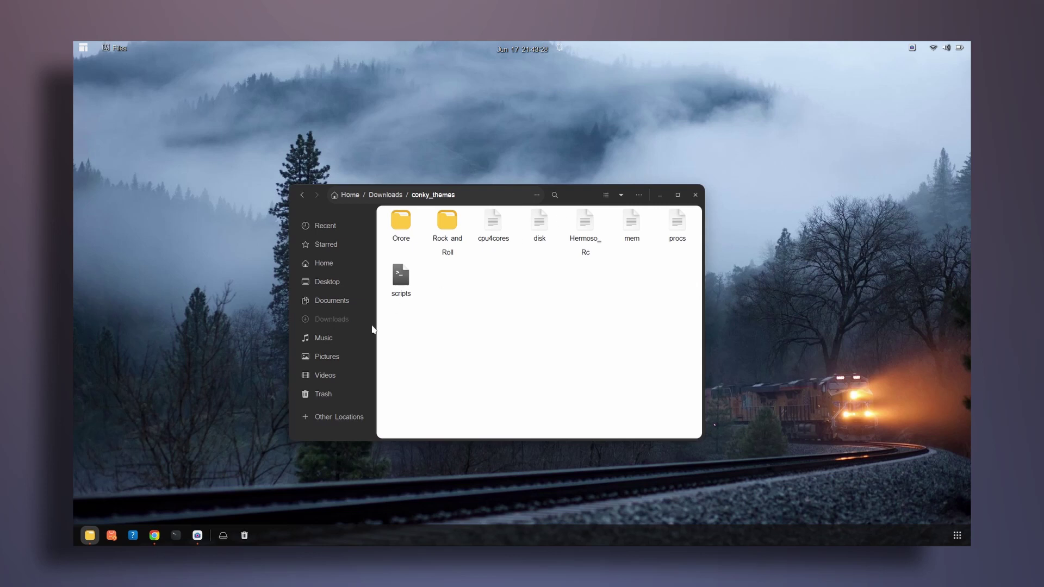
pyautogui.click(695, 194)
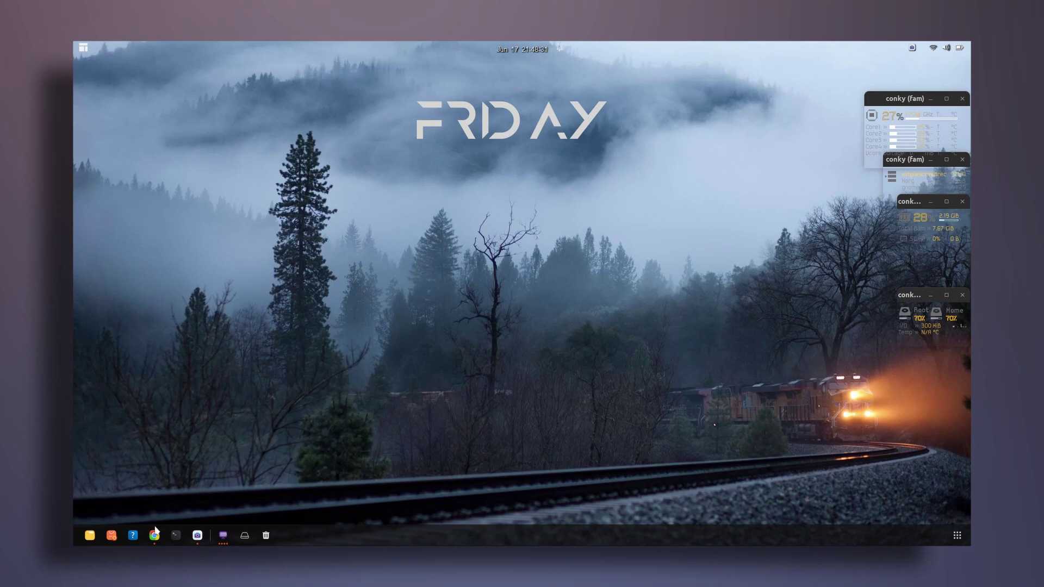
# Open the Downloads/conky_themes folder in Files and place its window below the FRIDAY widget
pyautogui.click(90, 536)
pyautogui.moveTo(267, 68); pyautogui.dragTo(434, 168)
pyautogui.doubleClick(445, 209)
pyautogui.doubleClick(361, 209)
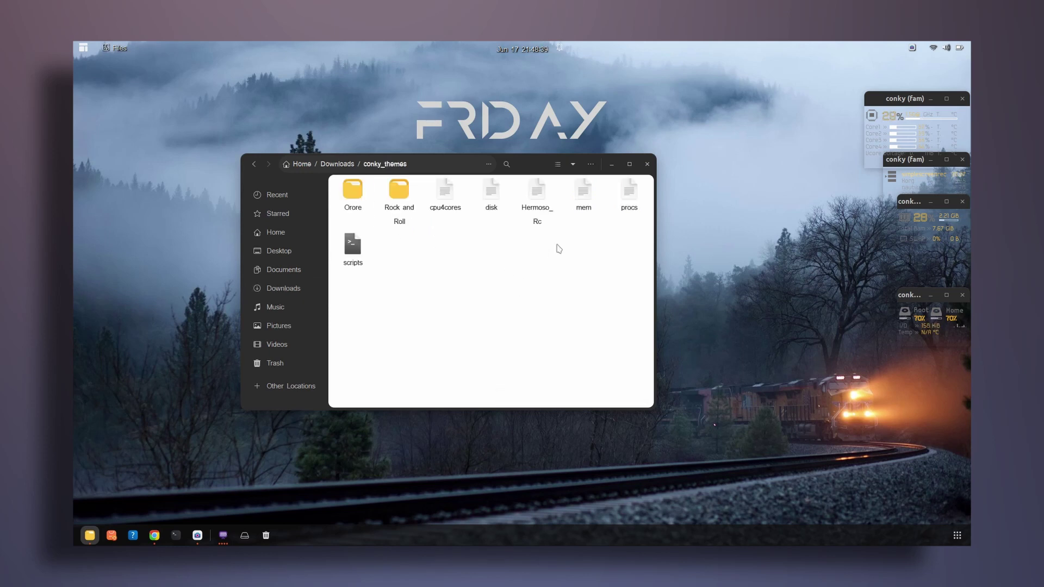
pyautogui.moveTo(535, 172); pyautogui.dragTo(507, 223)
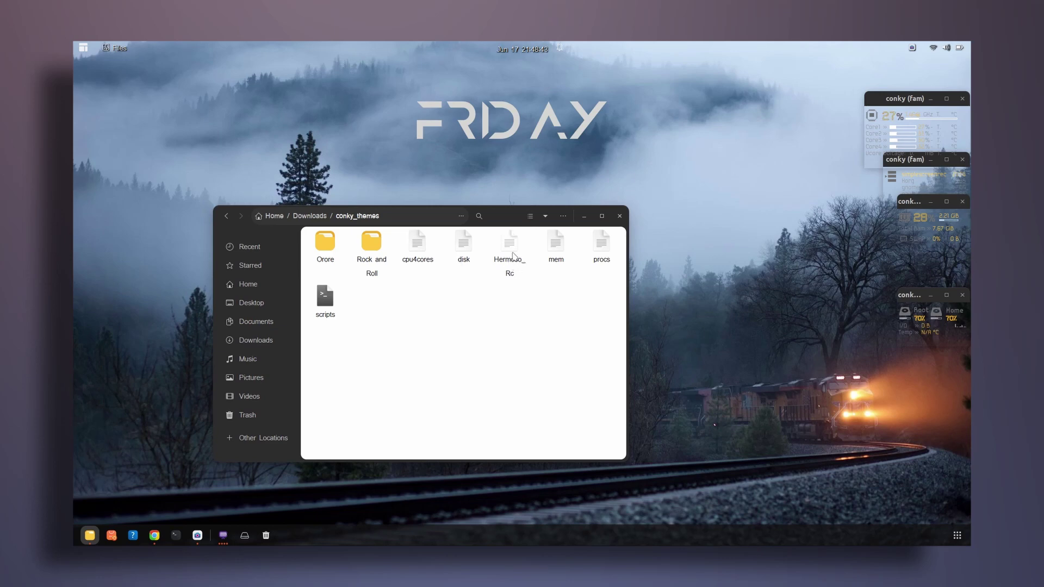
# Open Hermoso_Rc for editing and set gap_x to 0 and gap_y to 285
pyautogui.doubleClick(511, 247)
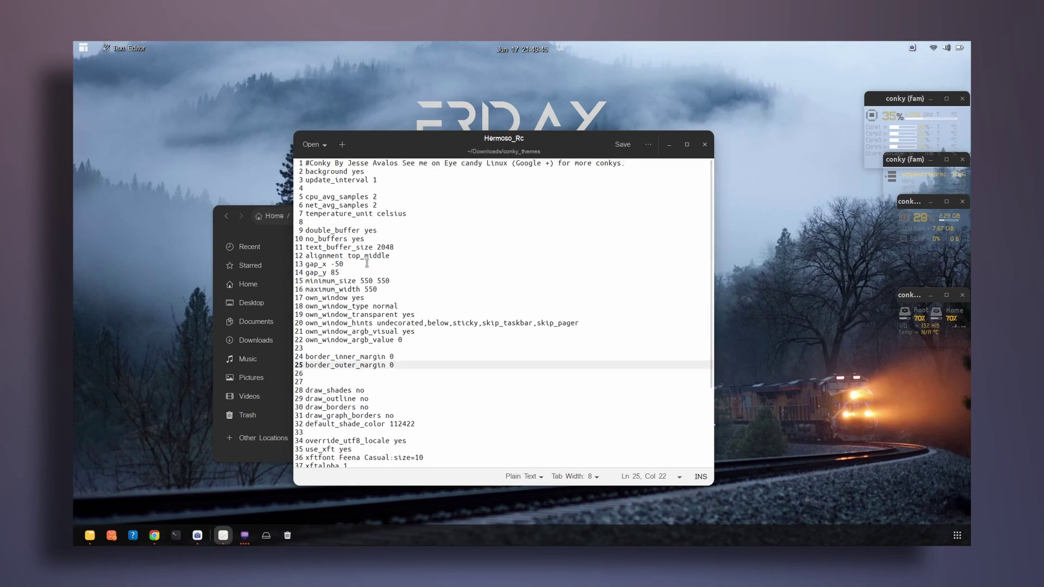
pyautogui.click(340, 264)
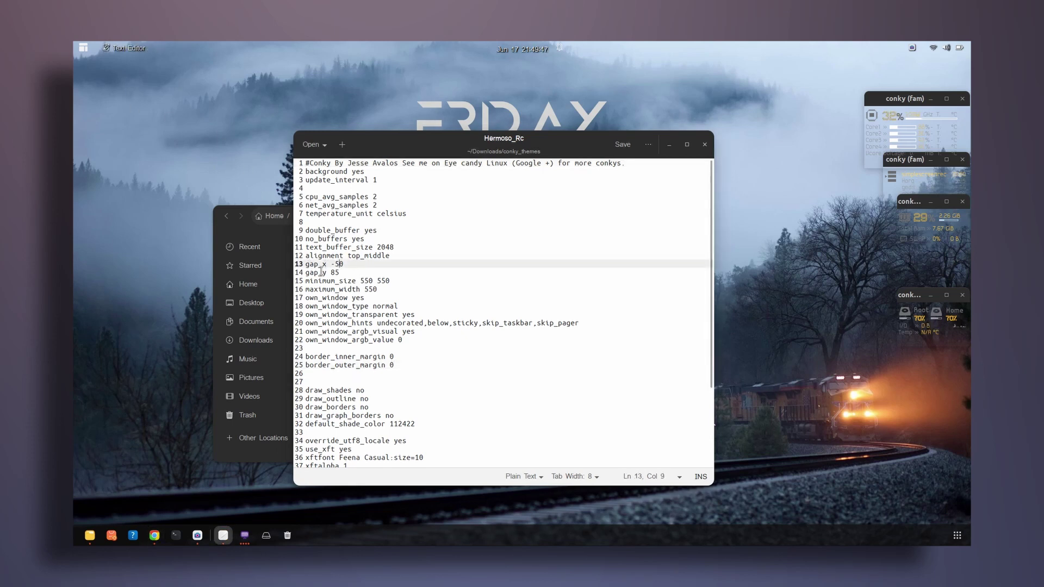
pyautogui.press('BackSpace')
pyautogui.press('BackSpace')
pyautogui.click(331, 272)
pyautogui.write('2')
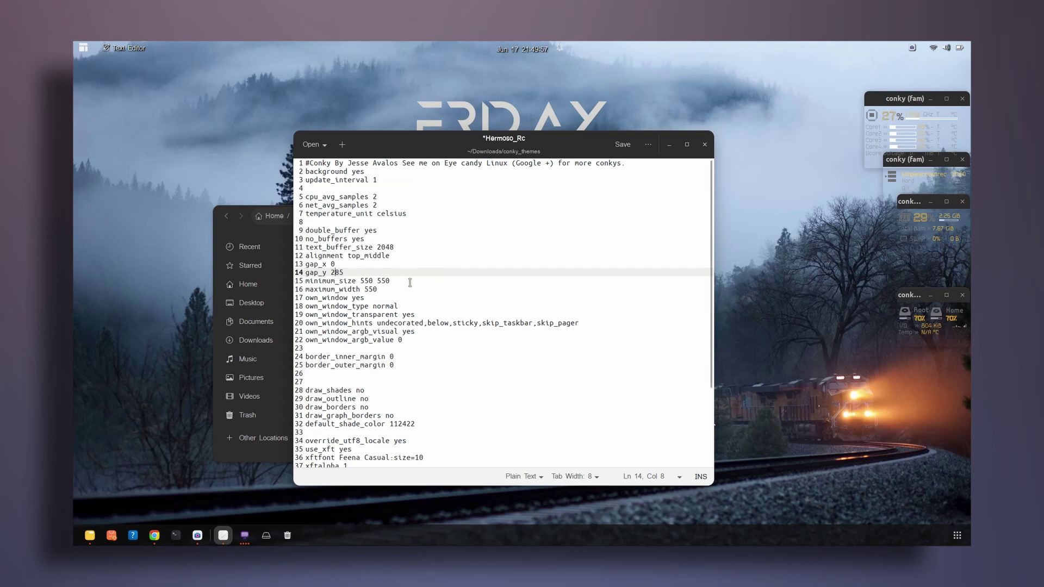
# Set maximum_width to 650 in Hermoso_Rc and save the file
pyautogui.click(369, 290)
pyautogui.press('BackSpace')
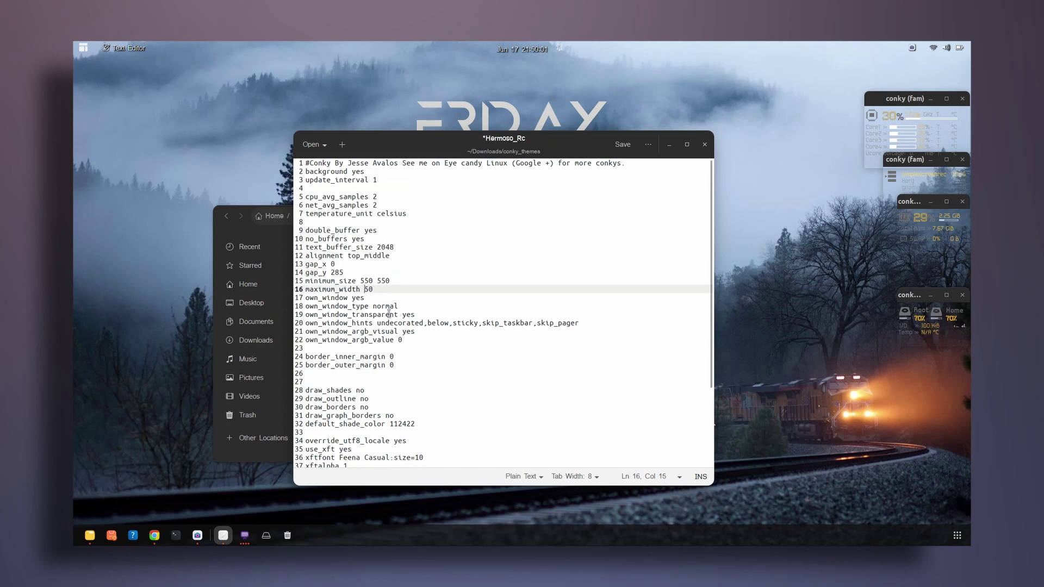
pyautogui.write('6')
pyautogui.click(622, 144)
# Move the editor and file windows aside to examine the FRIDAY widget's position, and bring them back up
pyautogui.moveTo(567, 138); pyautogui.dragTo(597, 414)
pyautogui.moveTo(511, 220); pyautogui.dragTo(607, 411)
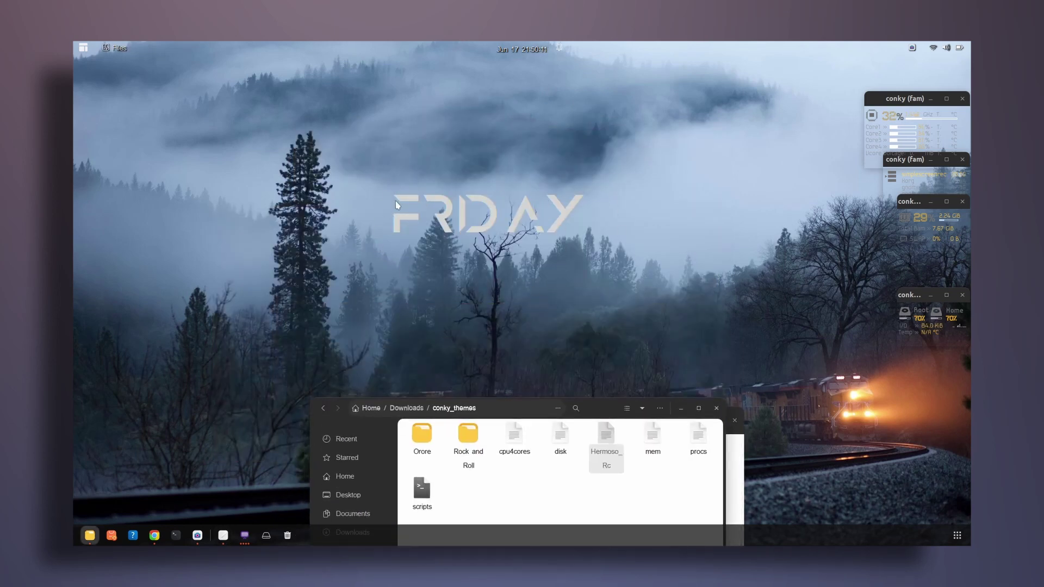
pyautogui.moveTo(599, 415); pyautogui.dragTo(705, 143)
pyautogui.moveTo(627, 420); pyautogui.dragTo(769, 130)
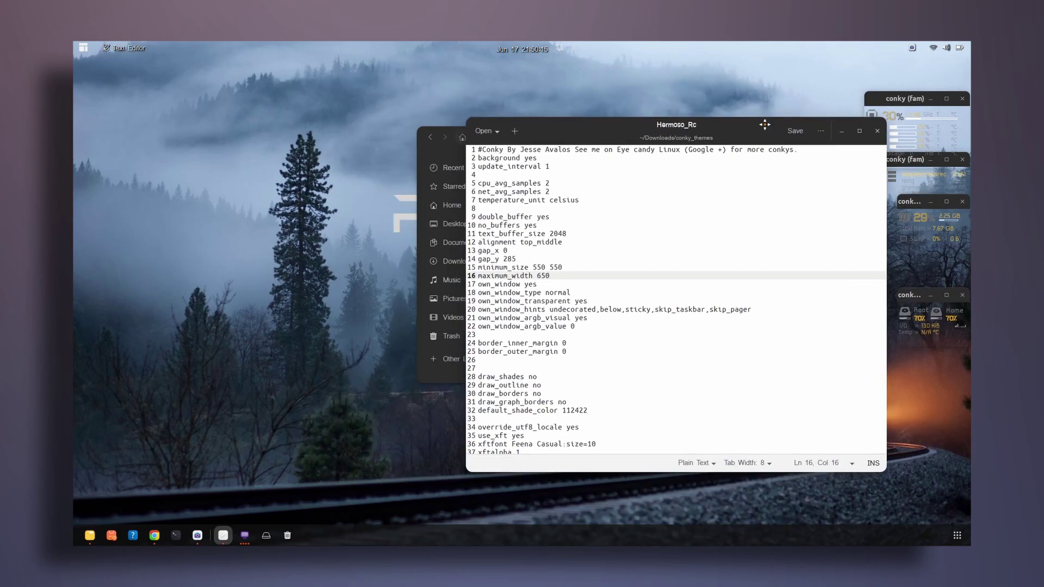
# Set gap_x to 20 in Hermoso_Rc, save the file and move the windows to check the widget's horizontal position
pyautogui.click(504, 251)
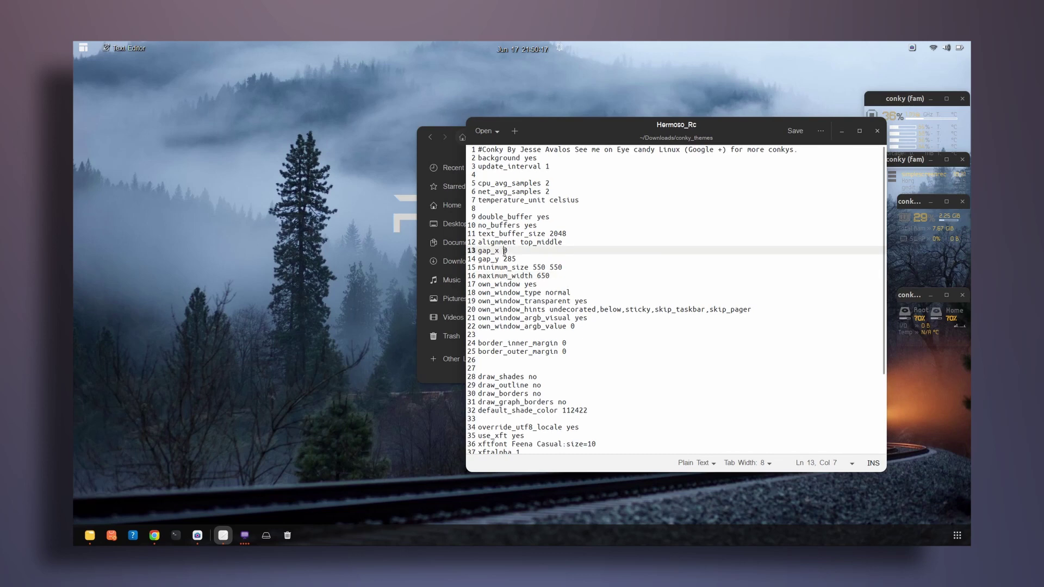
pyautogui.write('2')
pyautogui.hotkey('ctrl', 's')
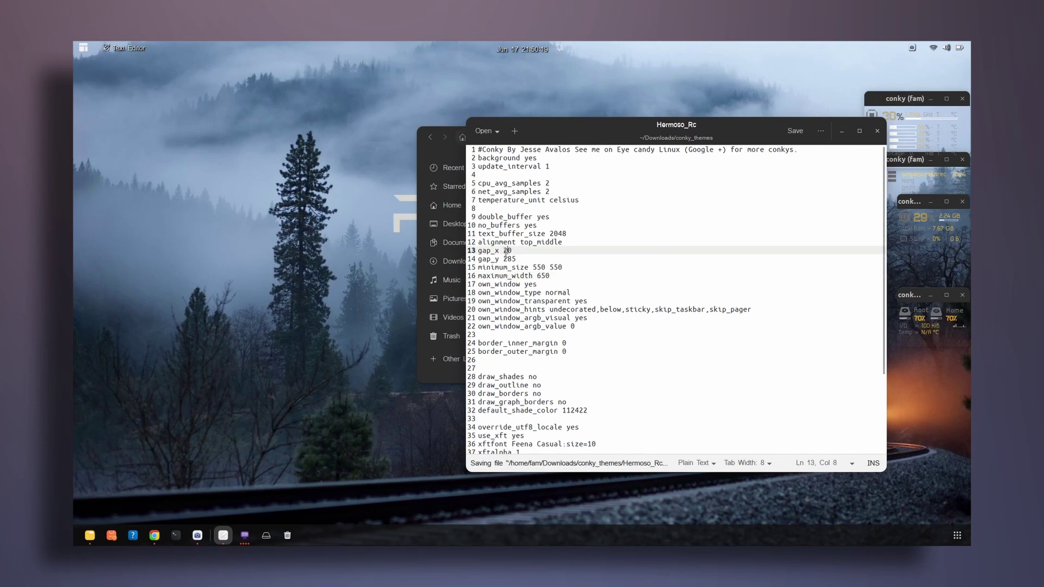
pyautogui.moveTo(734, 132); pyautogui.dragTo(706, 279)
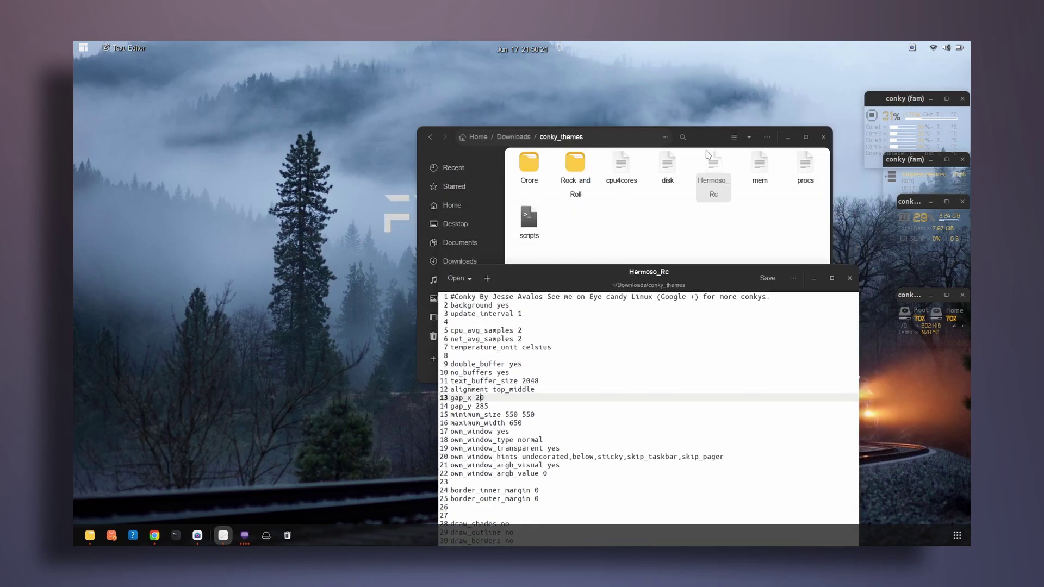
pyautogui.moveTo(694, 143); pyautogui.dragTo(713, 80)
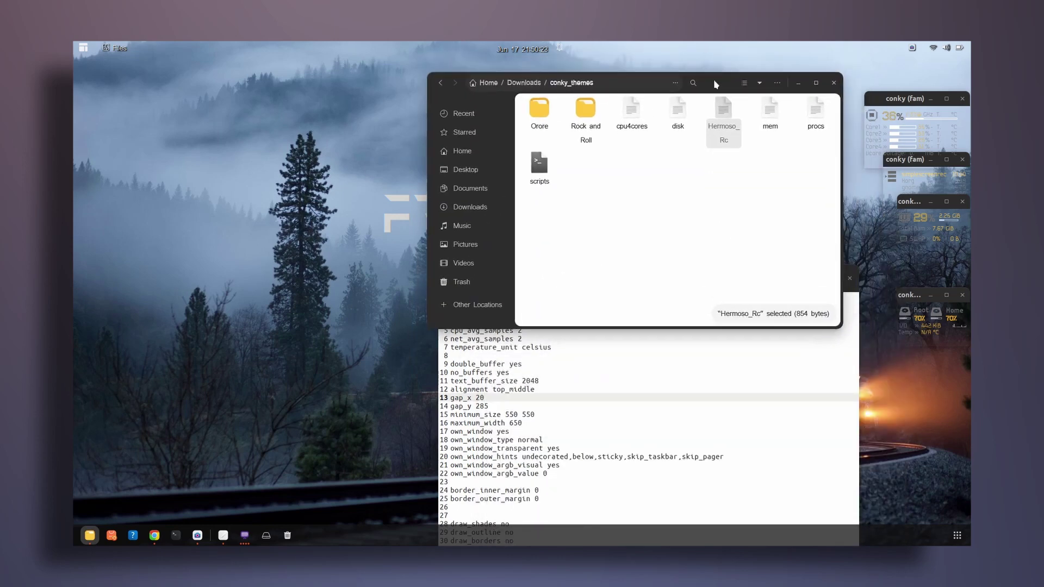
# Set gap_x to -100 in Hermoso_Rc and save the file
pyautogui.click(482, 399)
pyautogui.press('BackSpace')
pyautogui.write('-100')
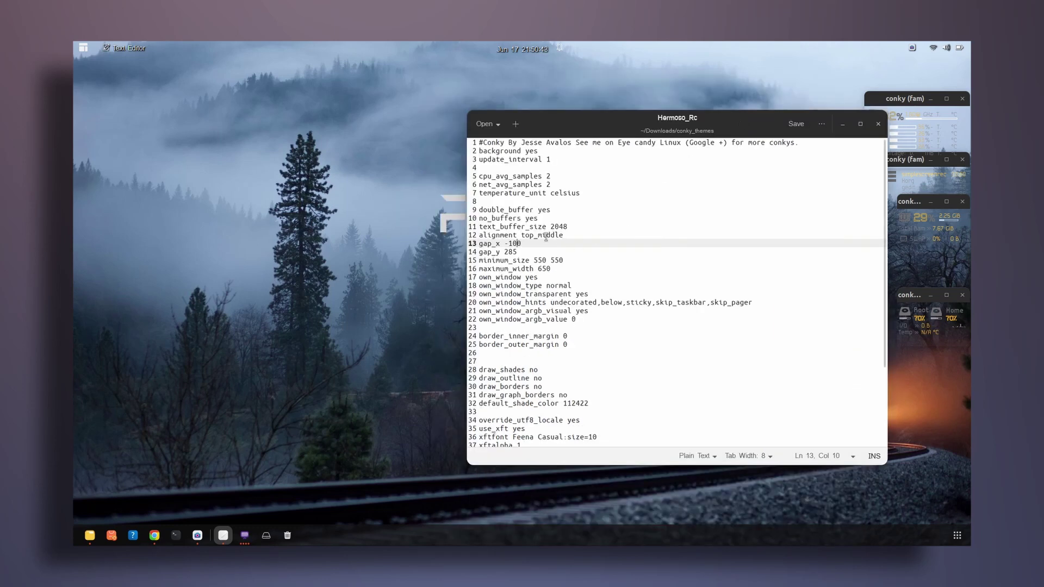
# Move the Hermoso_Rc window to check the FRIDAY widget's position on the desktop, and close the file
pyautogui.moveTo(522, 244); pyautogui.dragTo(511, 251)
pyautogui.click(509, 243)
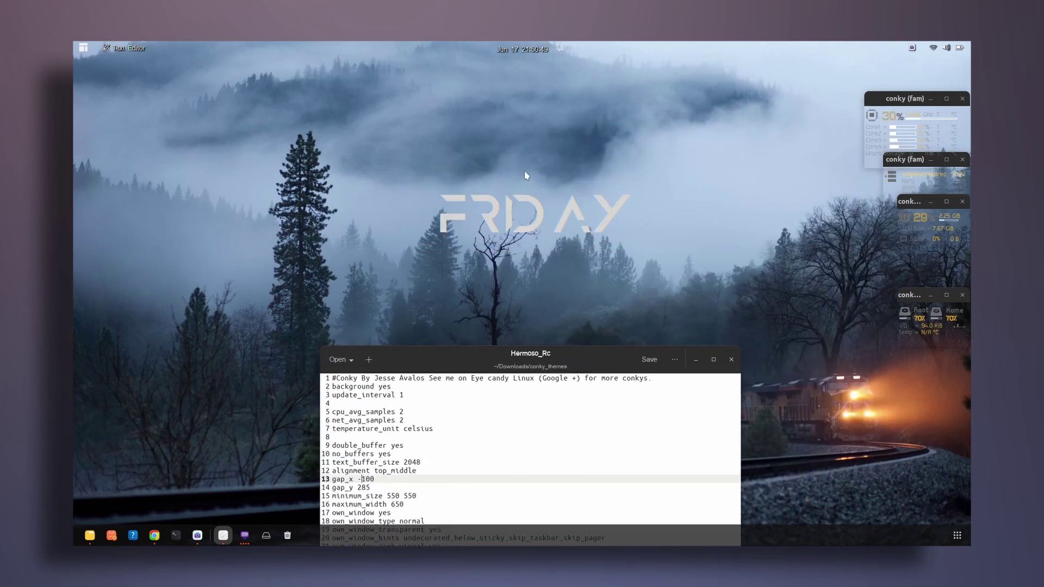
pyautogui.moveTo(584, 354); pyautogui.dragTo(616, 147)
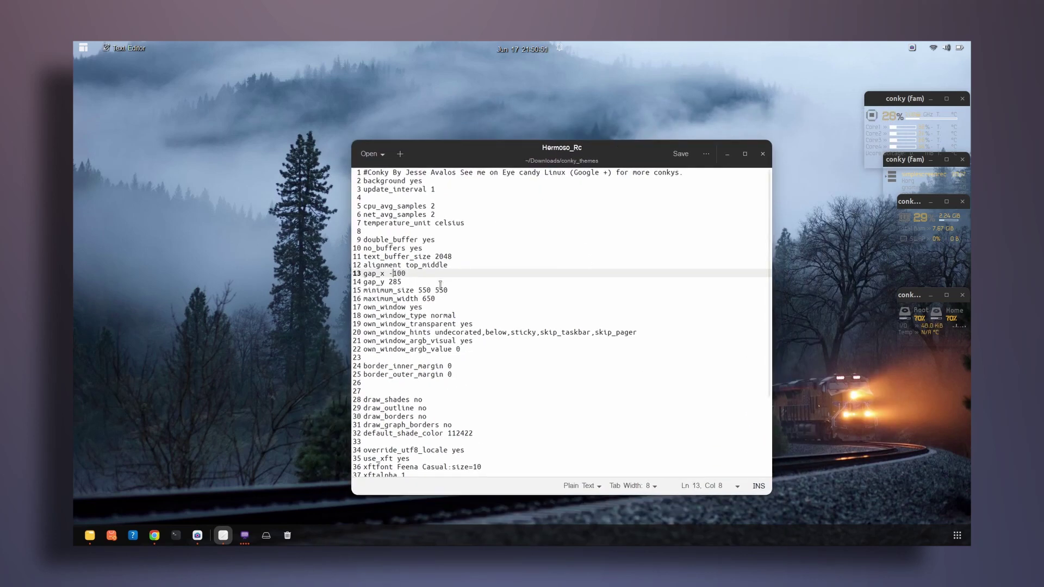
pyautogui.click(763, 155)
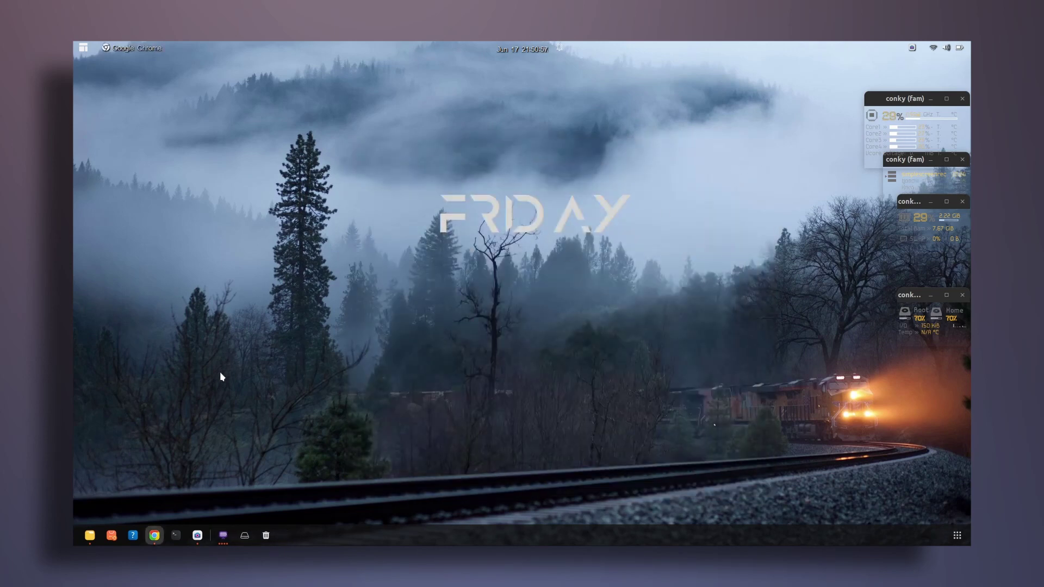
# Reopen Hermoso_Rc from the conky_themes folder and place its window near the middle of the desktop
pyautogui.click(90, 535)
pyautogui.doubleClick(723, 117)
pyautogui.moveTo(726, 121); pyautogui.dragTo(566, 287)
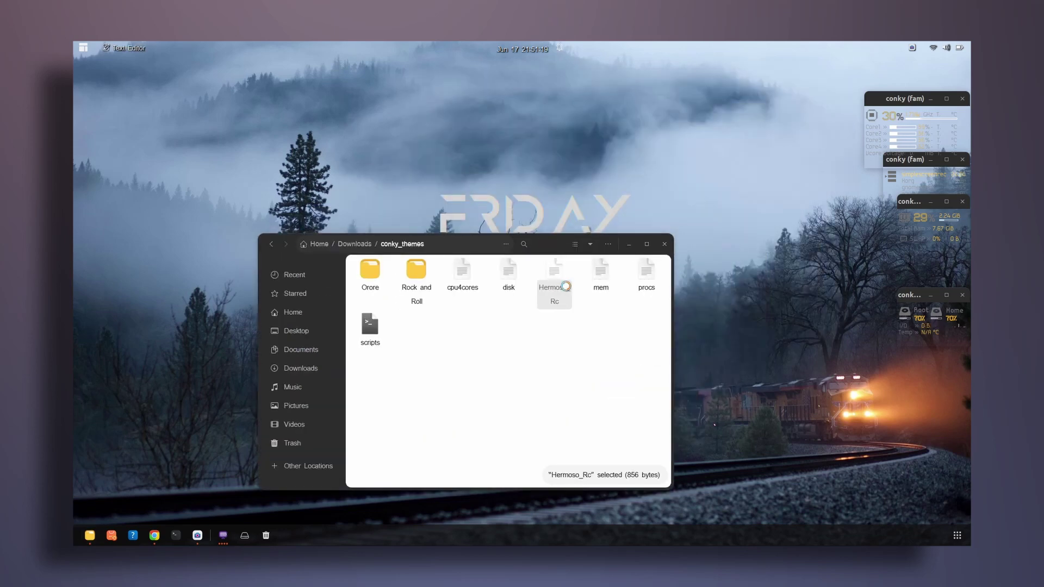
pyautogui.moveTo(339, 43); pyautogui.dragTo(589, 179)
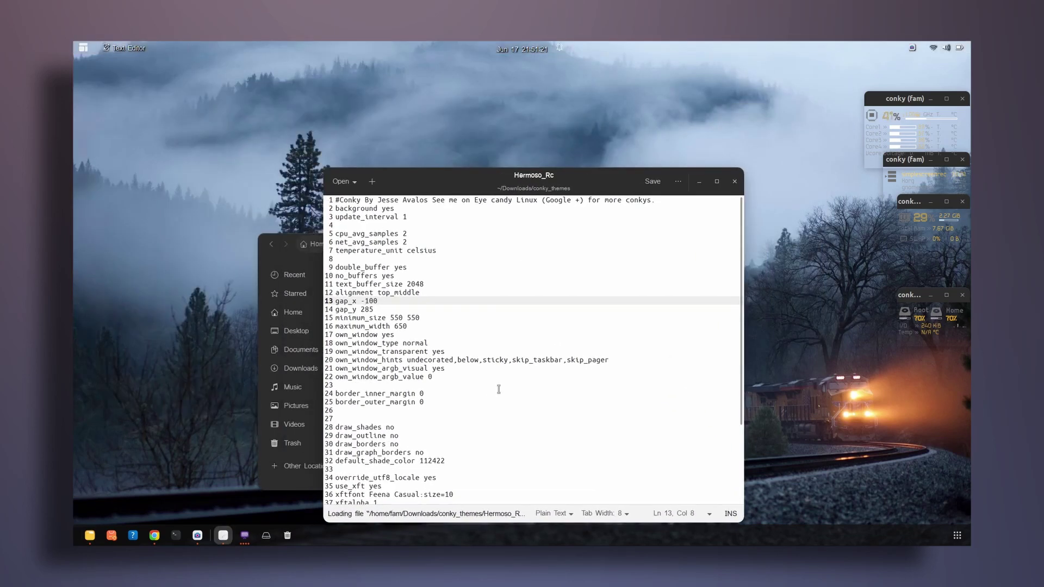
# Copy lines 1 to 25 of Hermoso_Rc, through border_outer_margin 0, keeping the original text in place, and save and close the file
pyautogui.moveTo(424, 402); pyautogui.dragTo(327, 199)
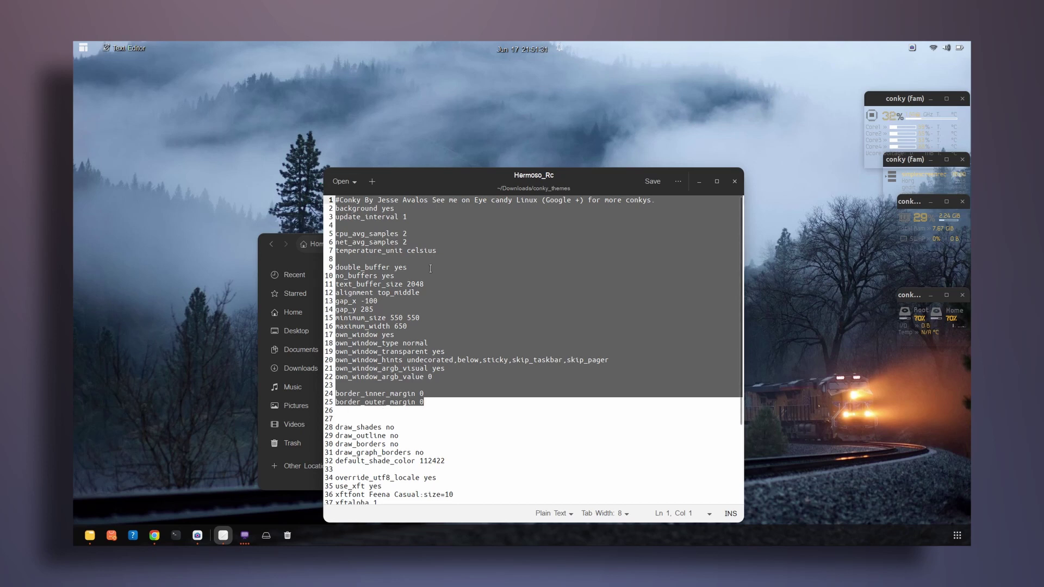
pyautogui.rightClick(471, 240)
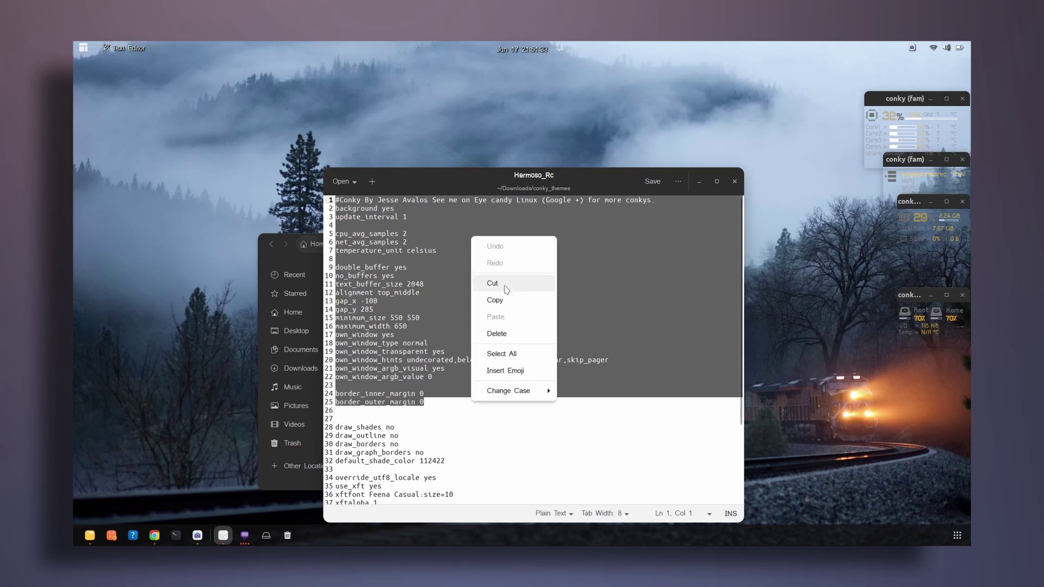
pyautogui.click(493, 282)
pyautogui.hotkey('ctrl', 'z')
pyautogui.rightClick(374, 295)
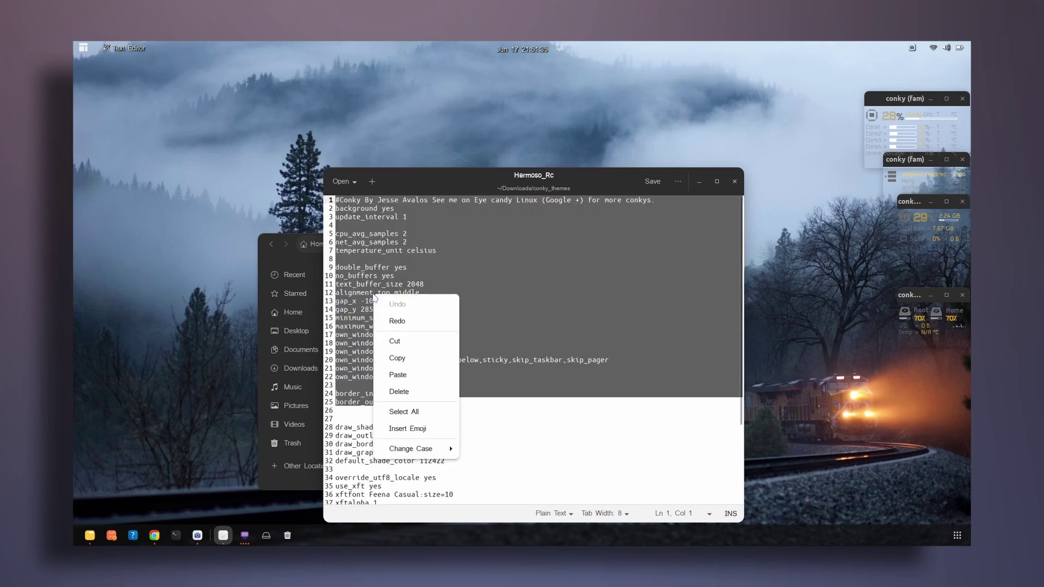
pyautogui.click(397, 358)
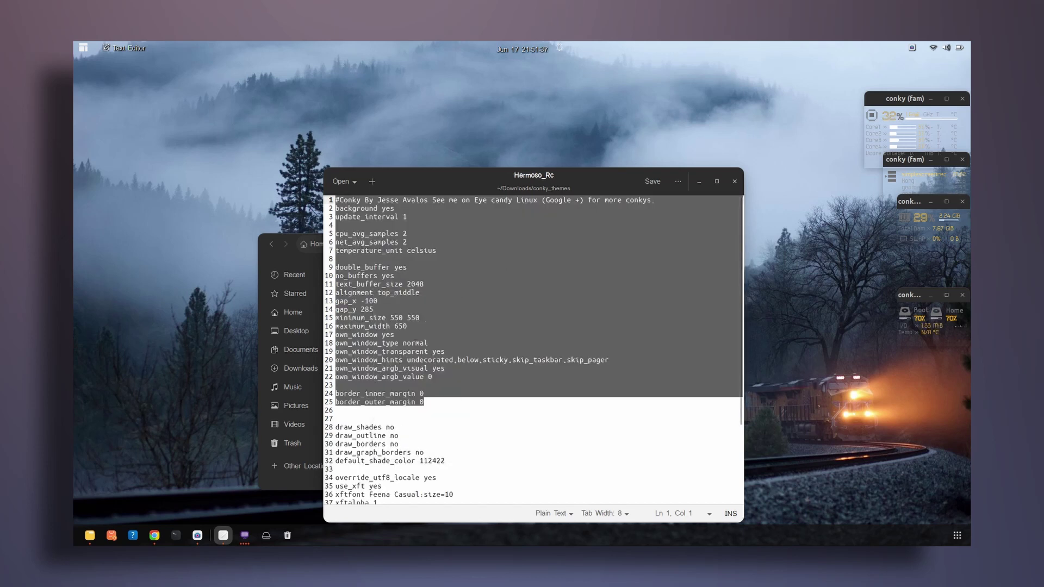
pyautogui.hotkey('ctrl', 's')
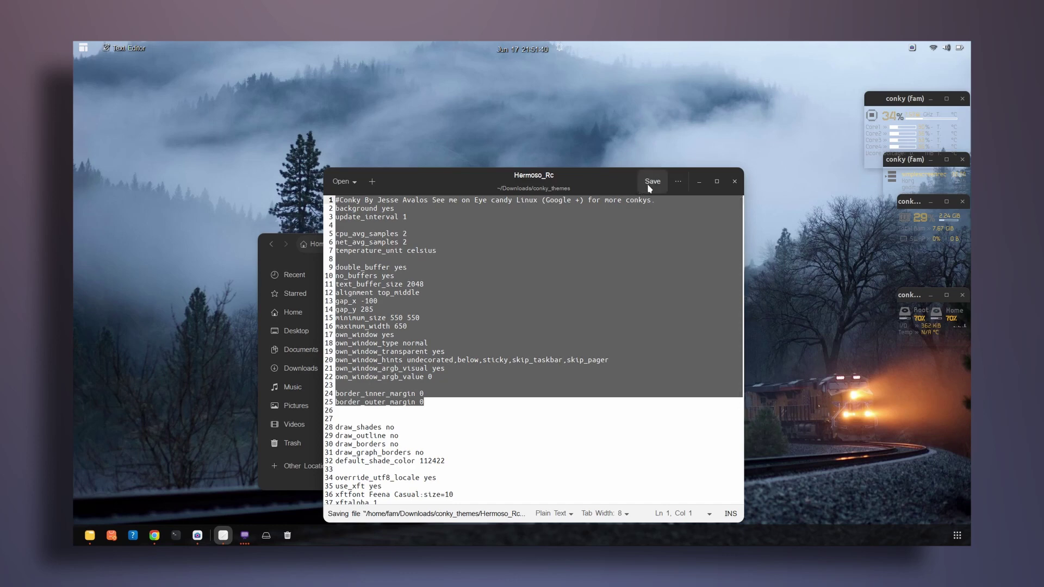
pyautogui.click(735, 181)
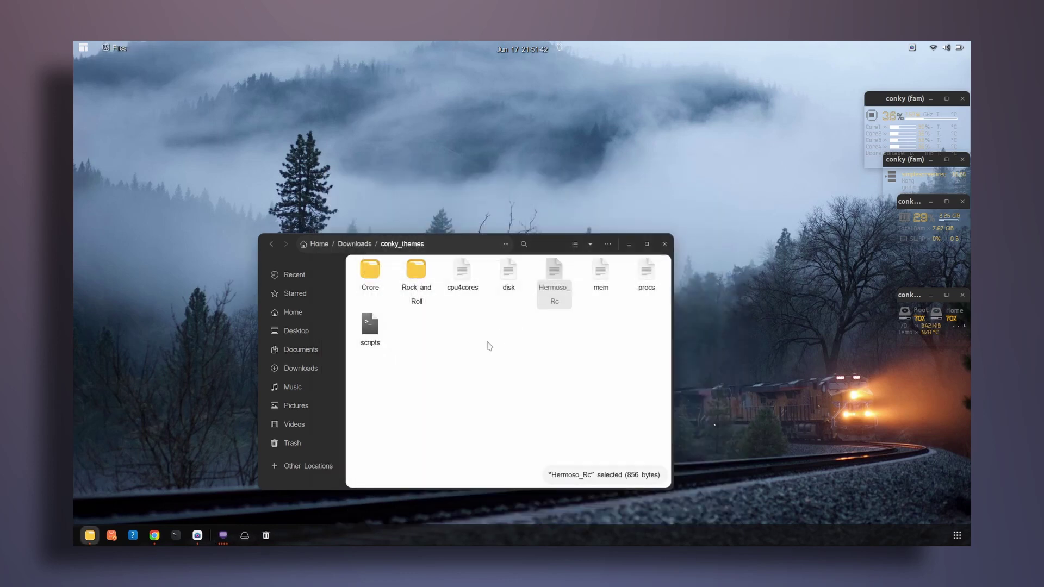
# Replace the settings, window and border lines of cpu4cores with the copied Hermoso_Rc block, and save and close the file
pyautogui.doubleClick(460, 294)
pyautogui.moveTo(375, 65); pyautogui.dragTo(569, 142)
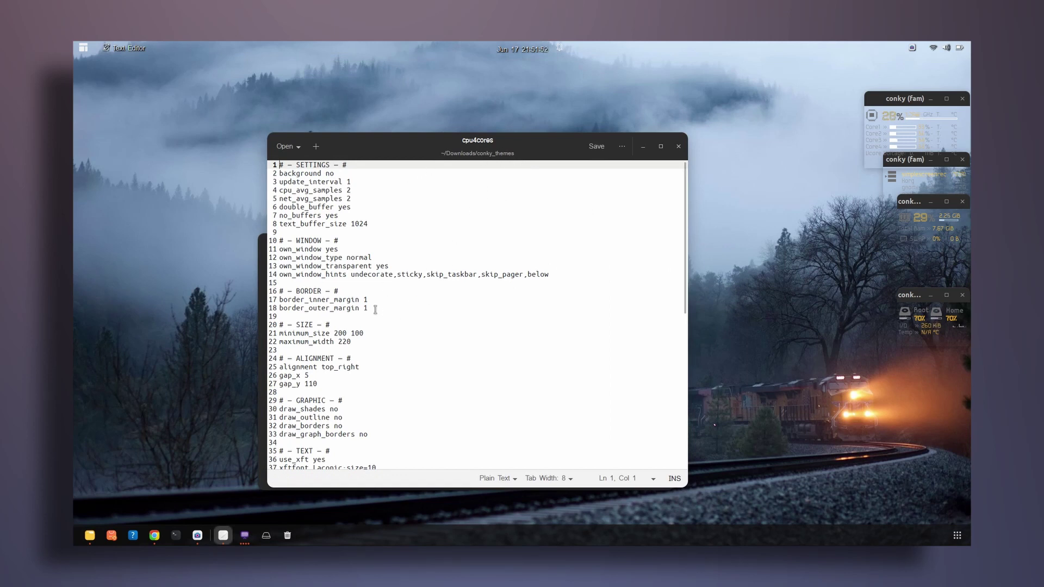
pyautogui.moveTo(368, 308); pyautogui.dragTo(239, 161)
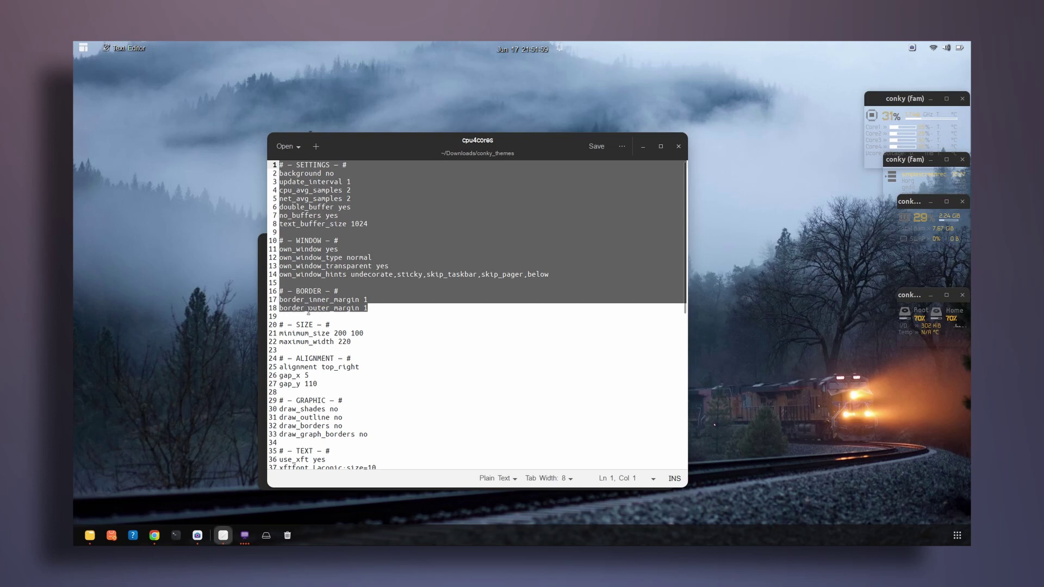
pyautogui.hotkey('ctrl', 'v')
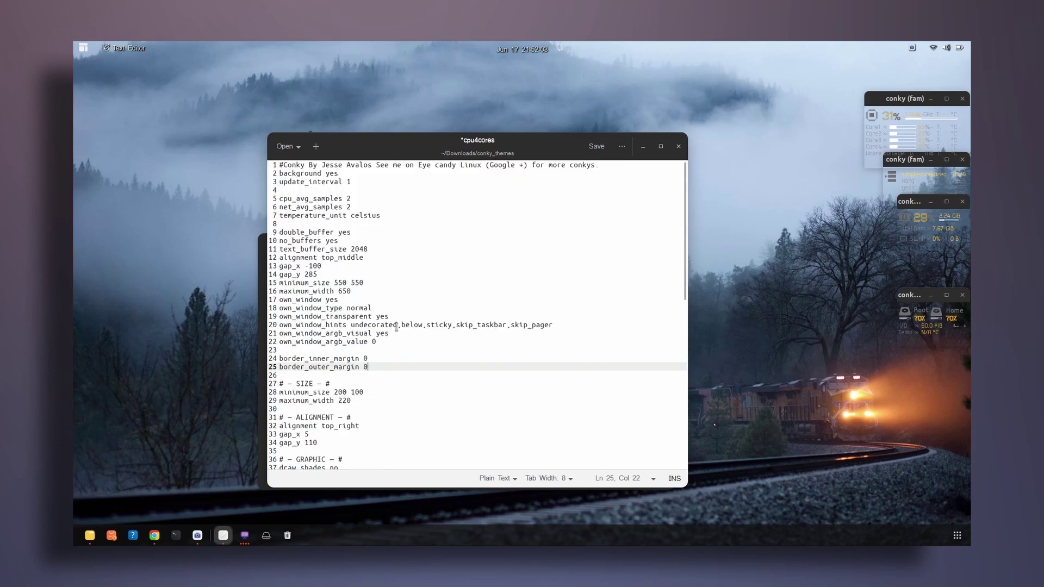
pyautogui.hotkey('ctrl', 's')
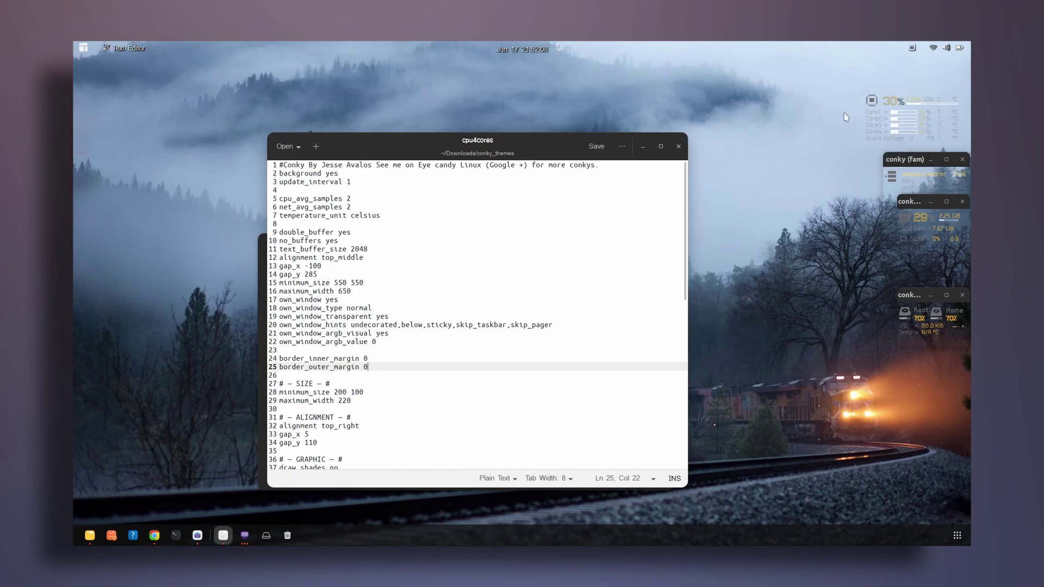
pyautogui.click(679, 146)
# Open the disk file, replace its settings, window and border lines with the copied Hermoso_Rc block, and save and close it
pyautogui.rightClick(505, 282)
pyautogui.press('Escape')
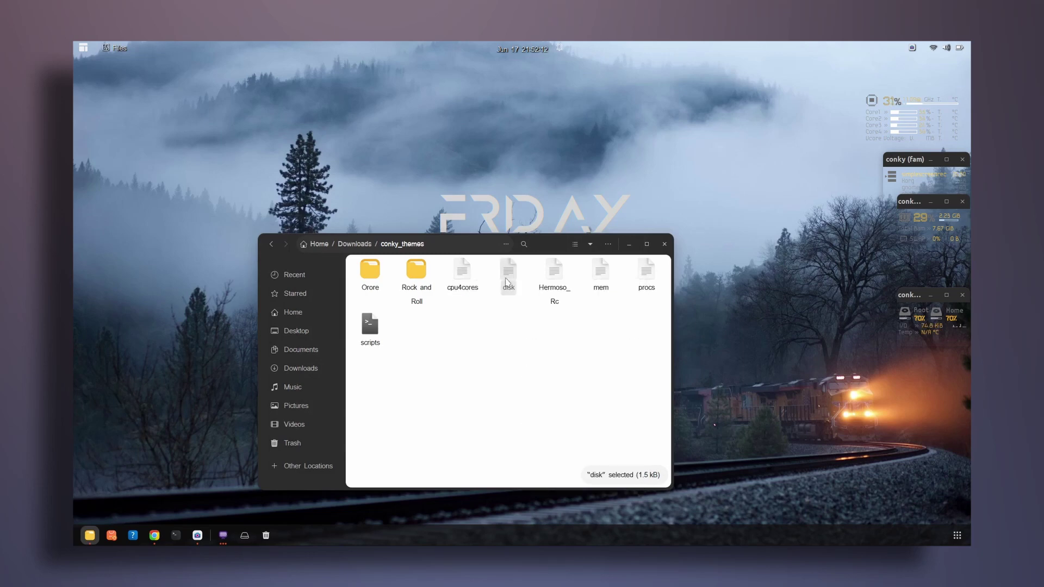
pyautogui.doubleClick(505, 281)
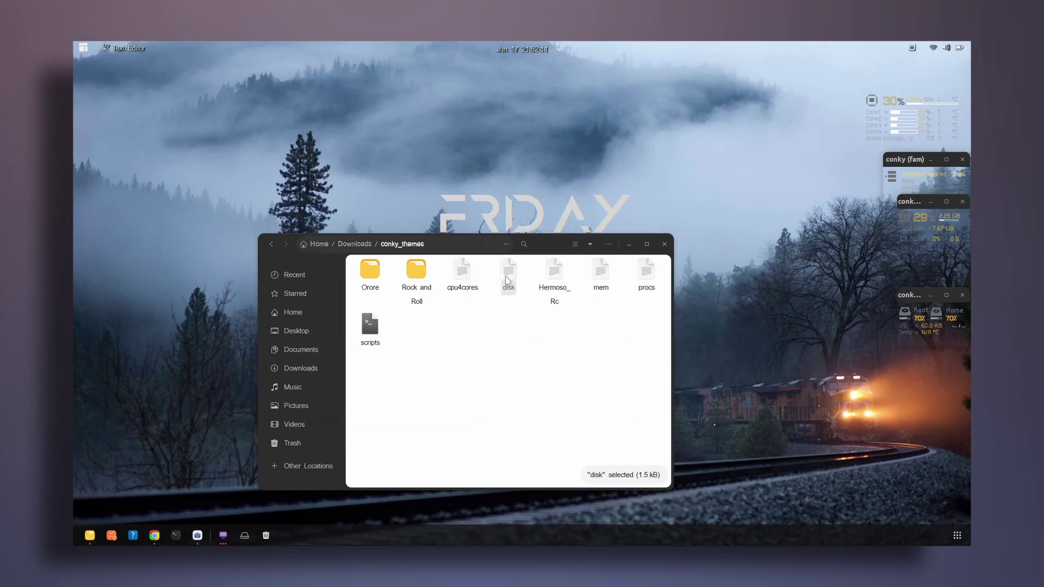
pyautogui.moveTo(150, 219); pyautogui.dragTo(84, 86)
pyautogui.hotkey('ctrl', 'v')
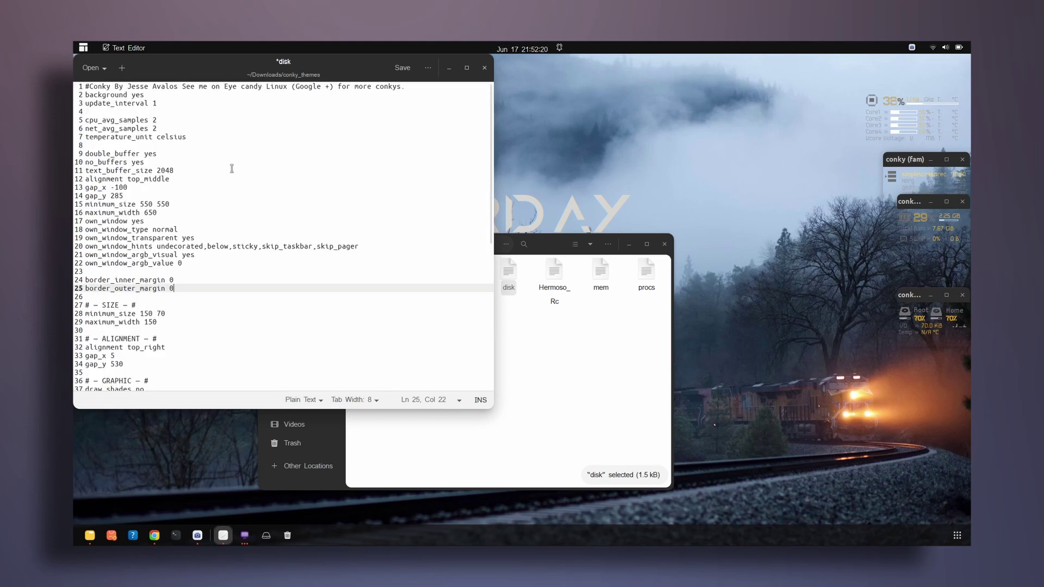
pyautogui.hotkey('ctrl', 's')
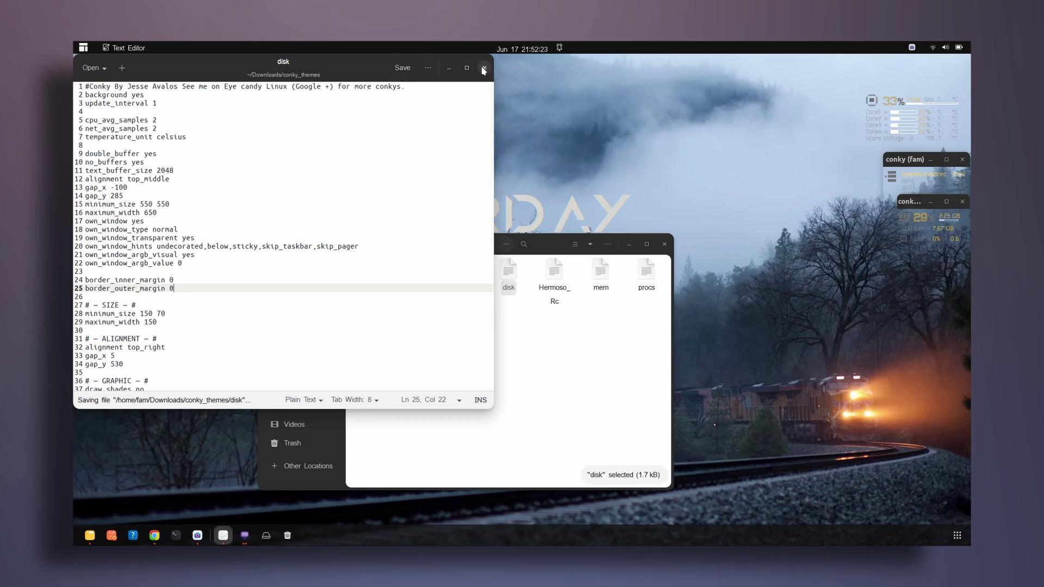
pyautogui.click(485, 69)
# Replace the settings, window and border lines of the mem file with the copied Hermoso_Rc block, and save and close it
pyautogui.click(601, 285)
pyautogui.doubleClick(601, 285)
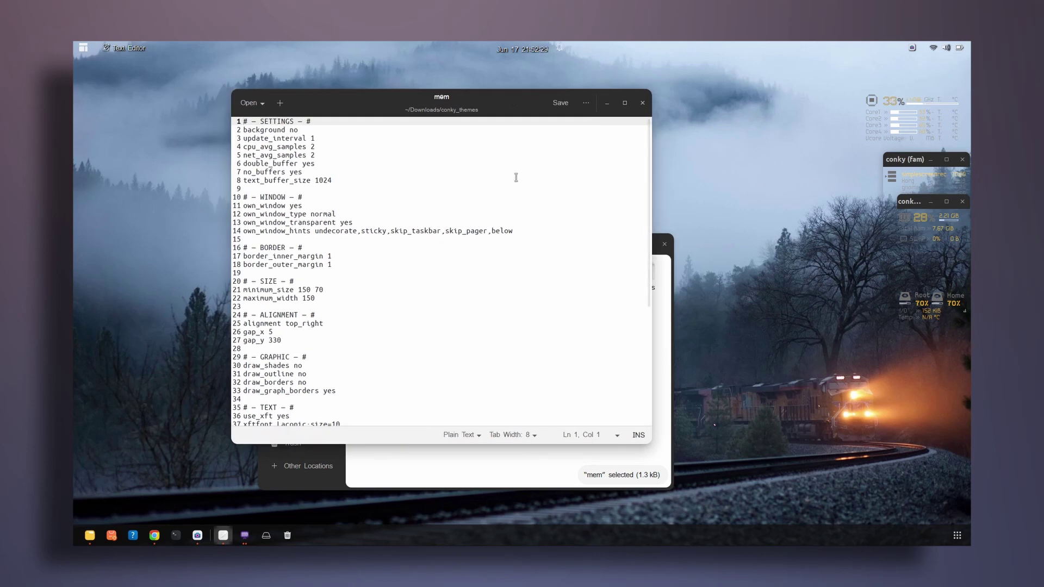
pyautogui.click(332, 264)
pyautogui.moveTo(333, 264); pyautogui.dragTo(184, 95)
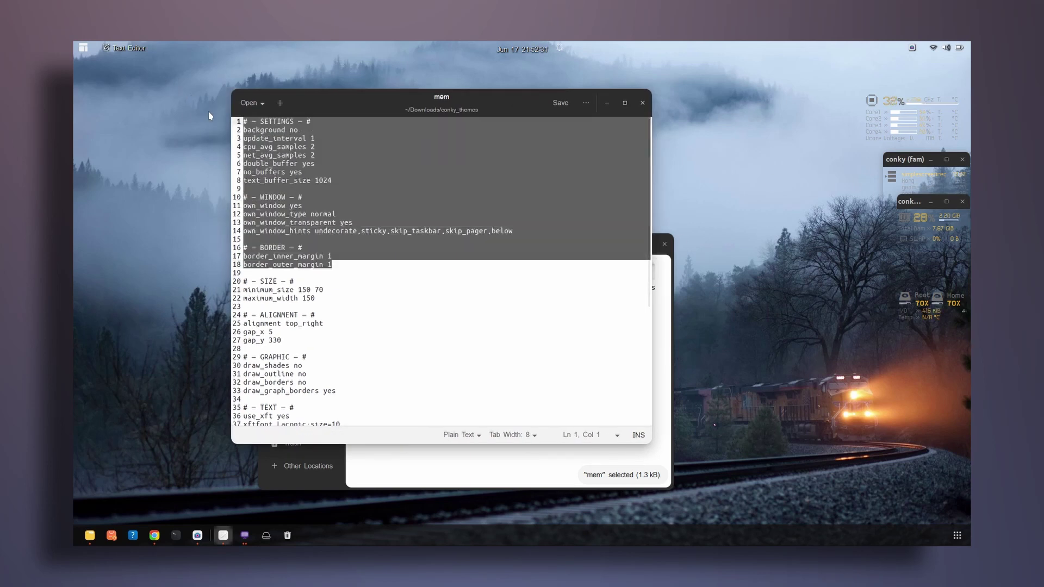
pyautogui.hotkey('ctrl', 'v')
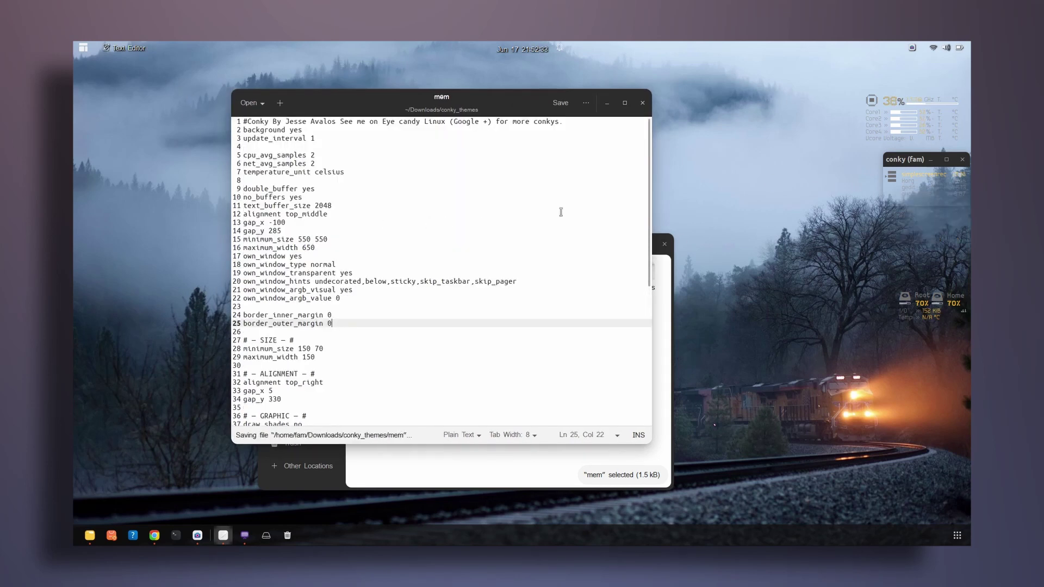
pyautogui.click(642, 103)
# Replace the settings, window and border lines of the procs file with the copied Hermoso_Rc block, and save and close it
pyautogui.doubleClick(648, 277)
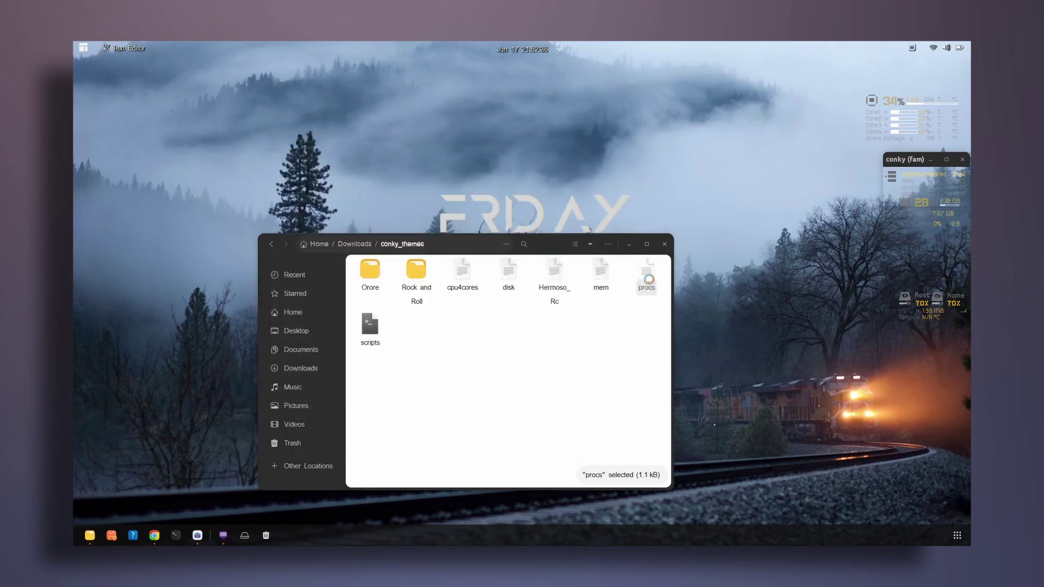
pyautogui.moveTo(353, 63); pyautogui.dragTo(570, 122)
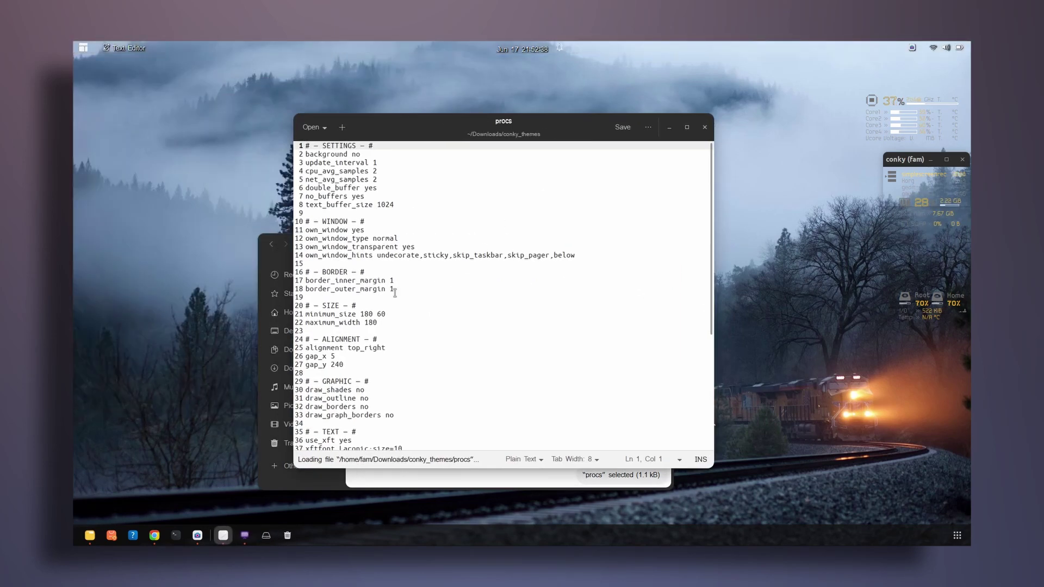
pyautogui.moveTo(399, 283); pyautogui.dragTo(391, 248)
pyautogui.moveTo(397, 289); pyautogui.dragTo(305, 146)
pyautogui.hotkey('ctrl', 'v')
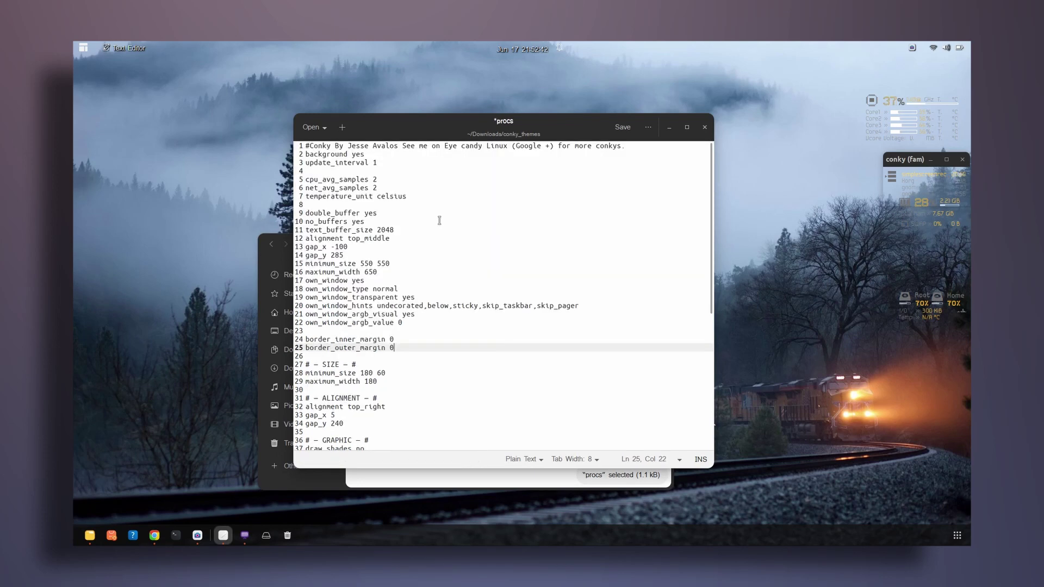
pyautogui.hotkey('ctrl', 's')
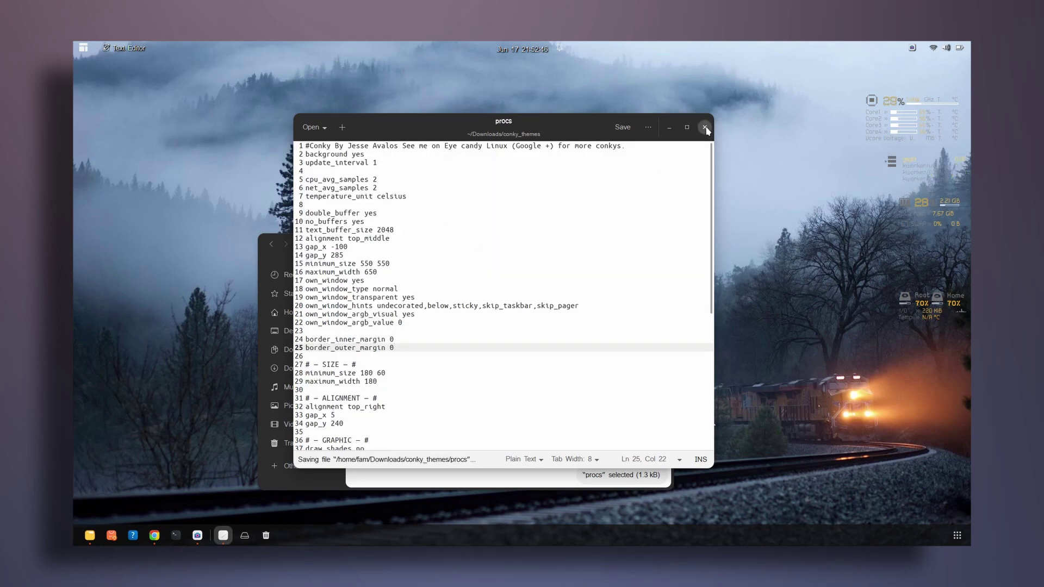
pyautogui.click(705, 128)
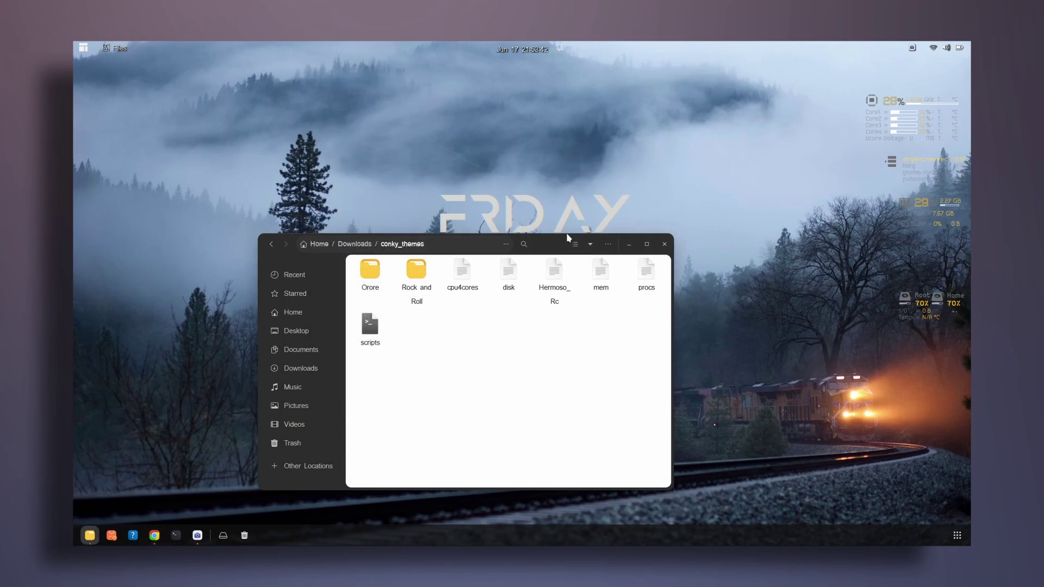
# Reopen the disk file, set gap_x to 1100 in its ALIGNMENT section and save it
pyautogui.doubleClick(508, 269)
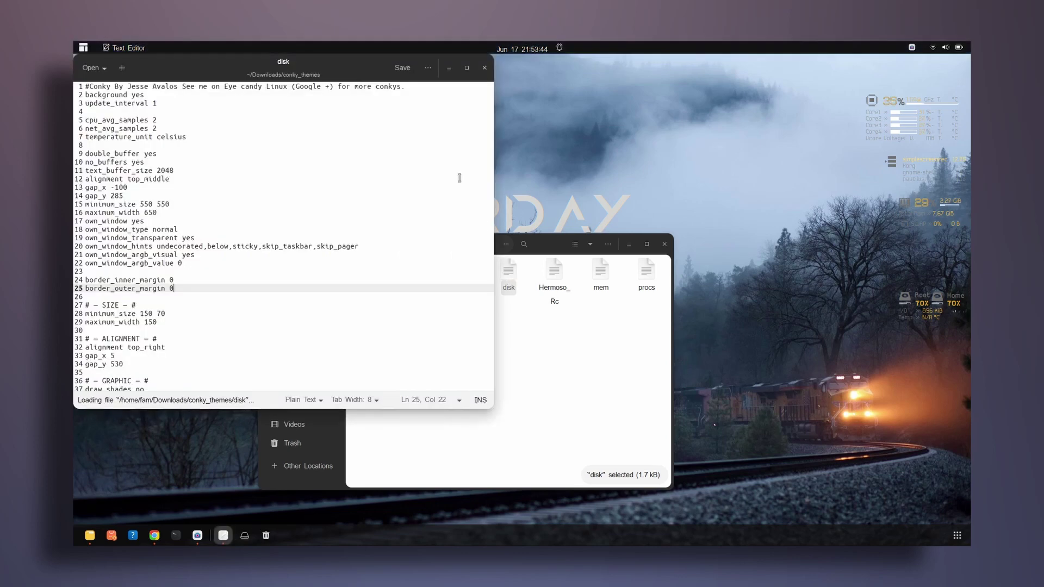
pyautogui.moveTo(363, 65); pyautogui.dragTo(620, 149)
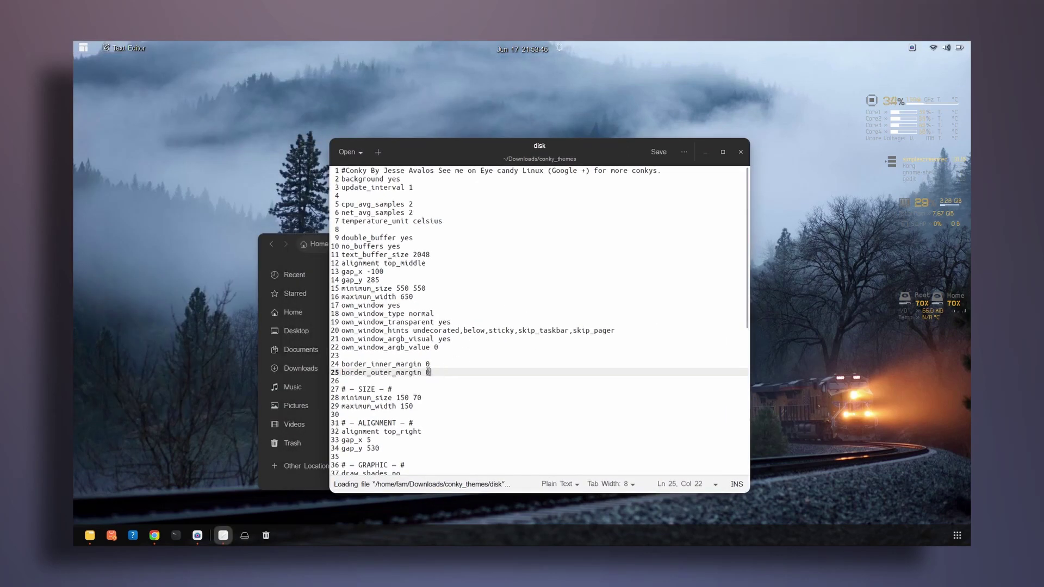
pyautogui.scroll(-2, 384, 426)
pyautogui.click(366, 405)
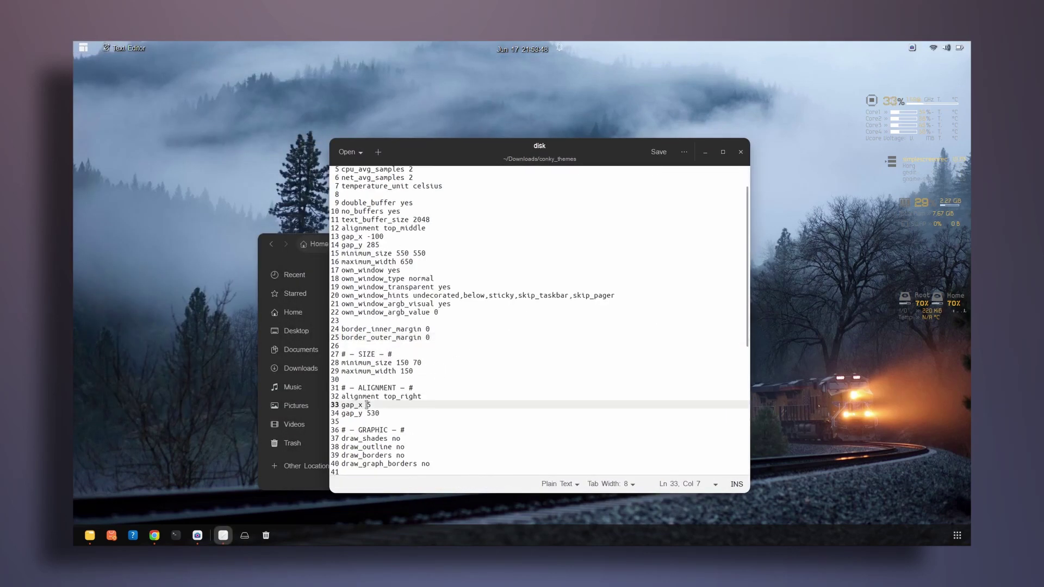
pyautogui.press('BackSpace')
pyautogui.write('1100')
pyautogui.hotkey('ctrl', 's')
# Move and hide the disk file's window to check the disk widget's position on the desktop, and close the file
pyautogui.moveTo(601, 151); pyautogui.dragTo(563, 104)
pyautogui.press('super+h')
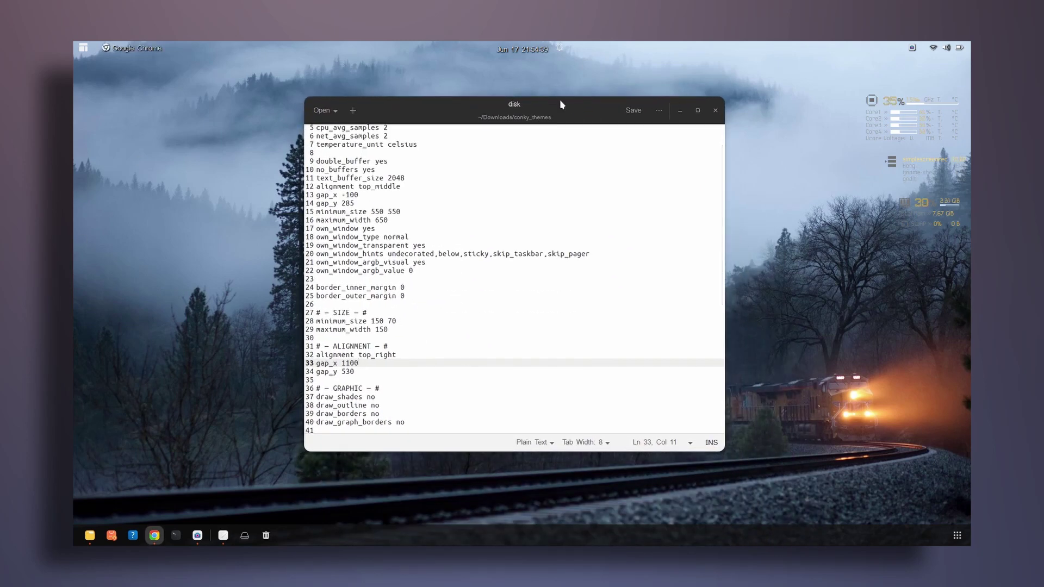
pyautogui.moveTo(559, 99); pyautogui.dragTo(526, 115)
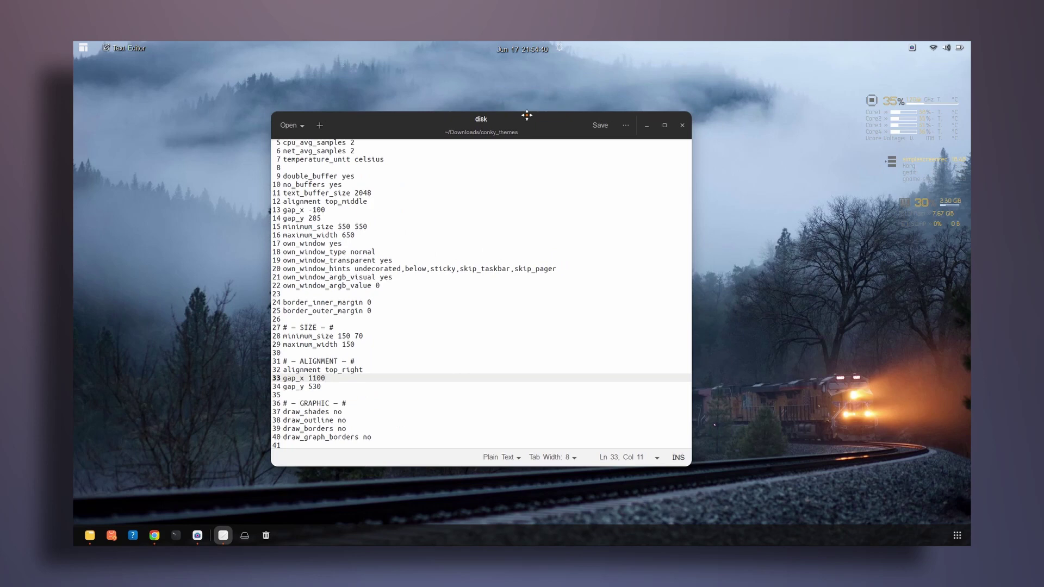
pyautogui.click(679, 124)
# Open the procs file, set gap_x to 705 and gap_y to 530 in its ALIGNMENT section, and save it
pyautogui.click(89, 536)
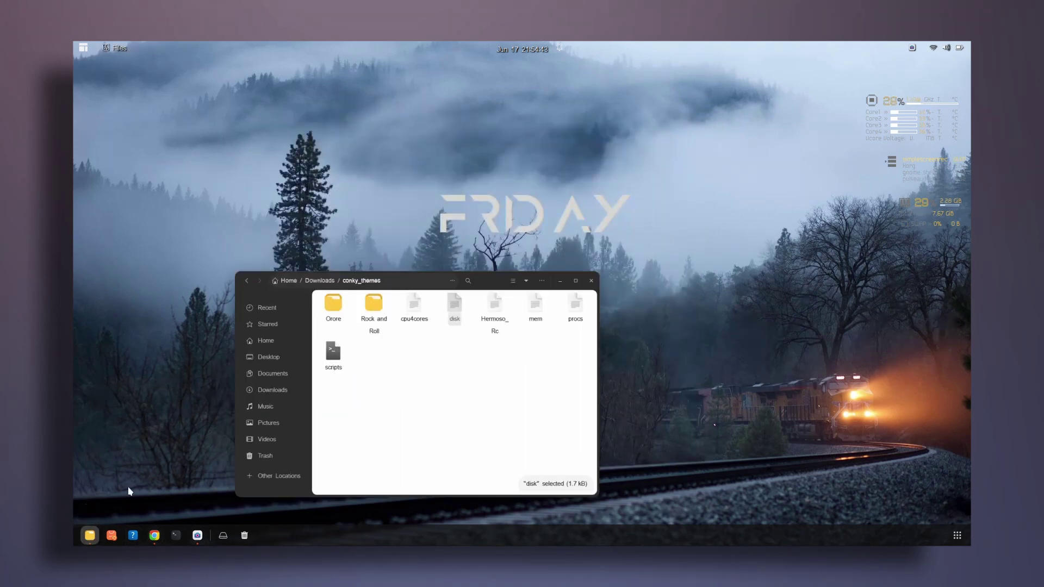
pyautogui.doubleClick(646, 272)
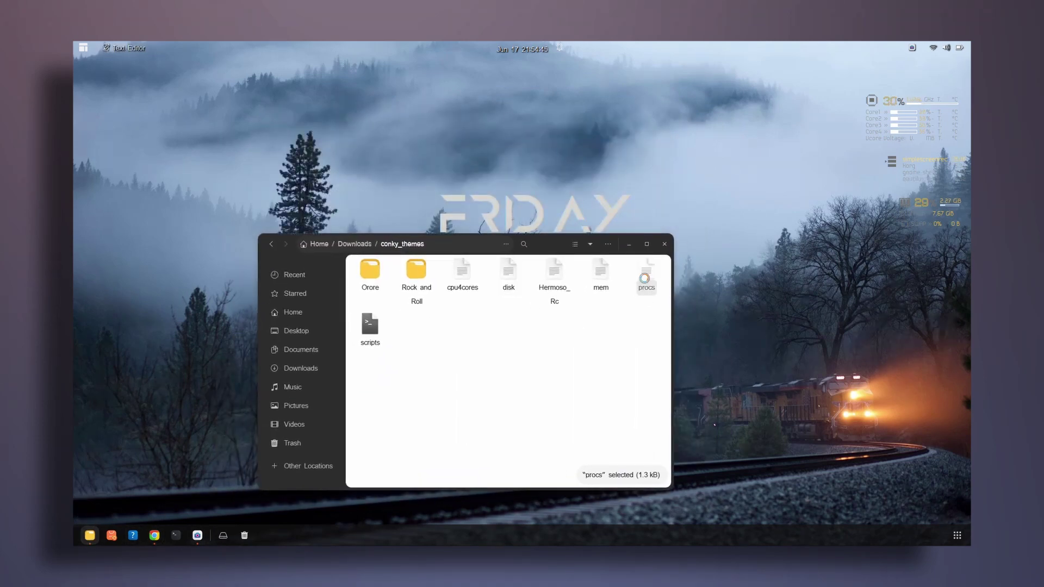
pyautogui.moveTo(366, 68); pyautogui.dragTo(705, 140)
pyautogui.scroll(-3, 454, 363)
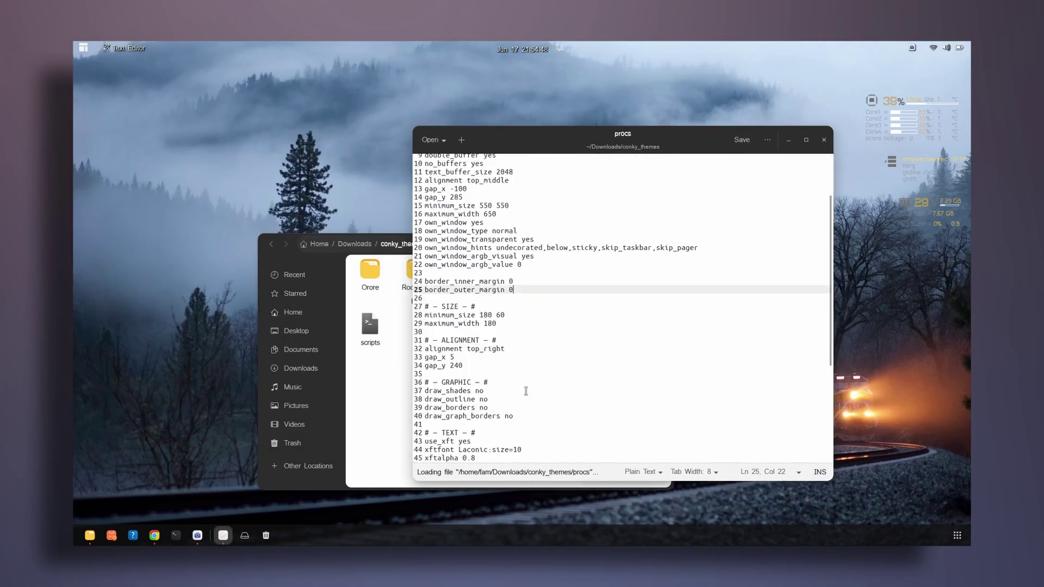
pyautogui.click(454, 358)
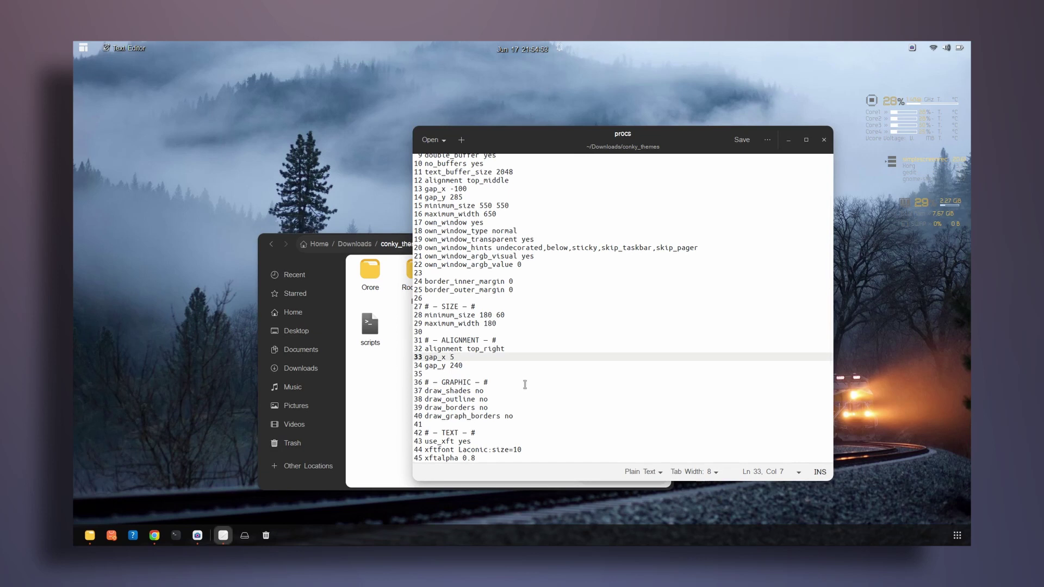
pyautogui.write('70')
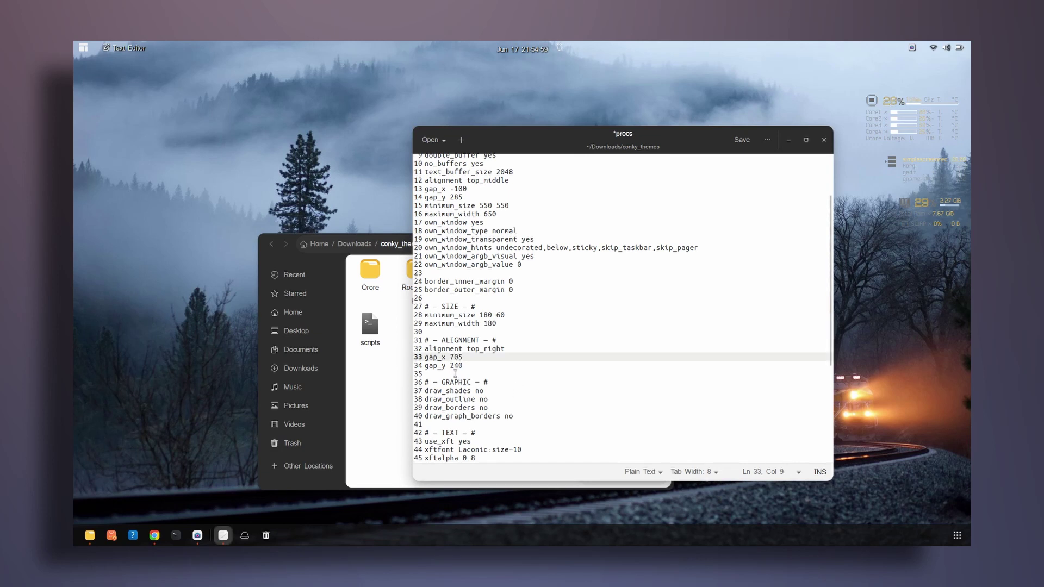
pyautogui.moveTo(462, 366); pyautogui.dragTo(450, 368)
pyautogui.write('530')
pyautogui.hotkey('ctrl', 's')
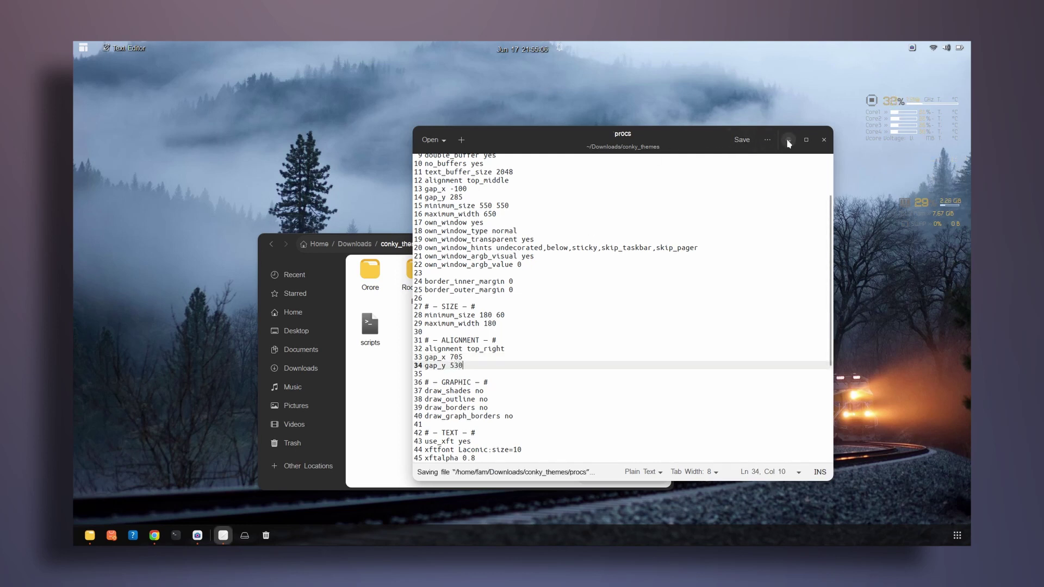
# Hide the procs file's window and move the folder window to check the procs widget's position on the desktop
pyautogui.click(788, 140)
pyautogui.moveTo(550, 243); pyautogui.dragTo(569, 166)
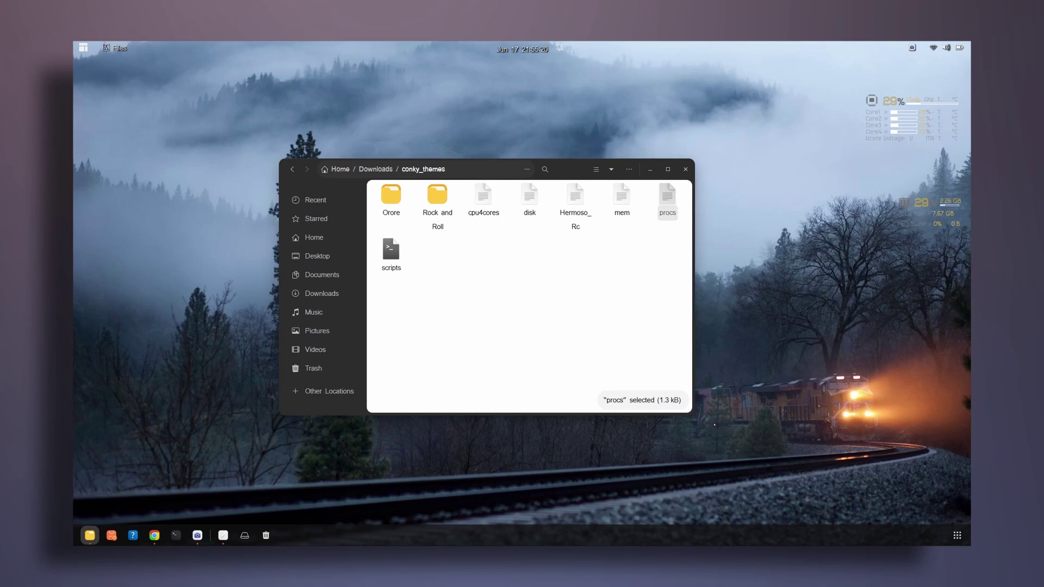
pyautogui.click(154, 535)
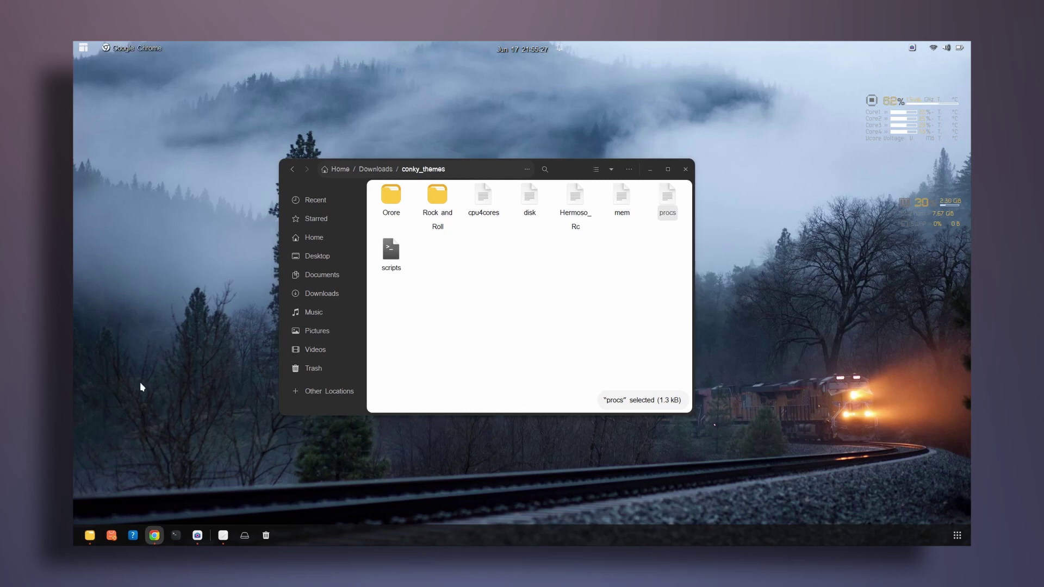
pyautogui.click(561, 333)
# Open the mem file, set gap_x to 905 and gap_y to 530 in its ALIGNMENT section, save it and hide the editor
pyautogui.doubleClick(622, 196)
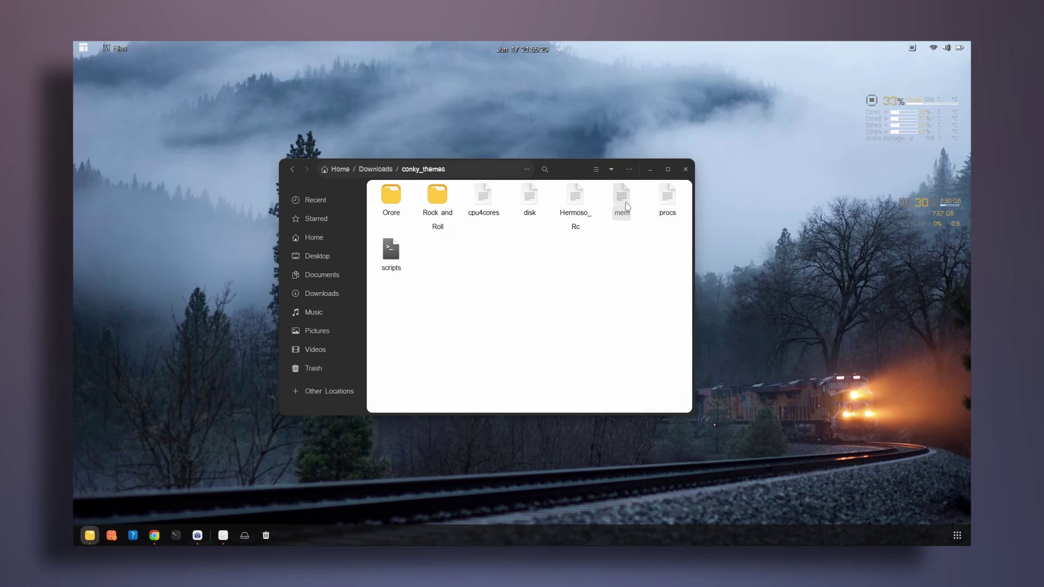
pyautogui.scroll(-2, 515, 406)
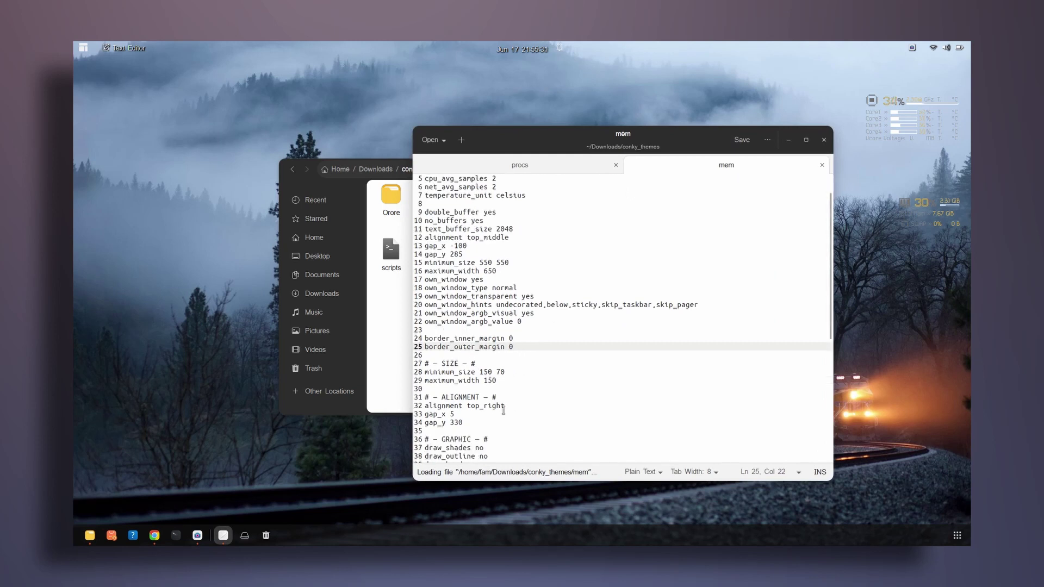
pyautogui.click(449, 416)
pyautogui.write('90')
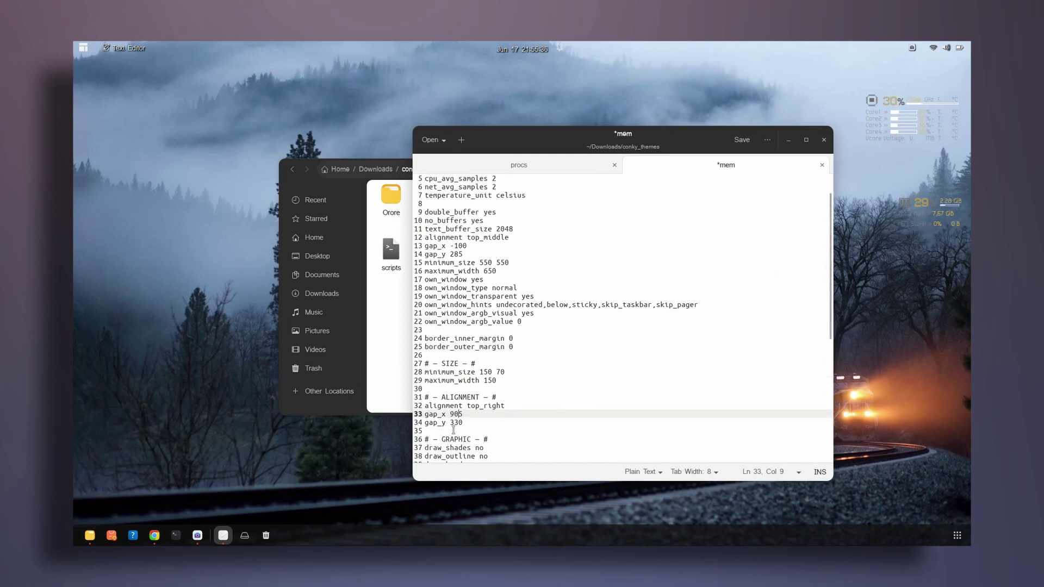
pyautogui.click(454, 423)
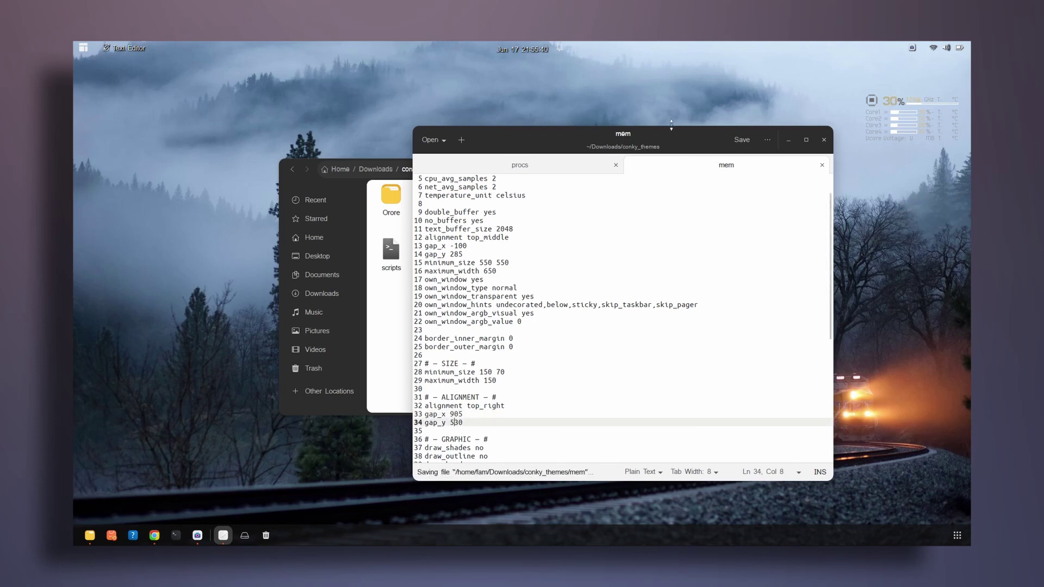
pyautogui.click(788, 139)
pyautogui.moveTo(572, 169)
pyautogui.mouseDown()
pyautogui.moveTo(574, 452)
pyautogui.moveTo(717, 425)
pyautogui.moveTo(781, 433)
pyautogui.moveTo(570, 161)
pyautogui.mouseUp()
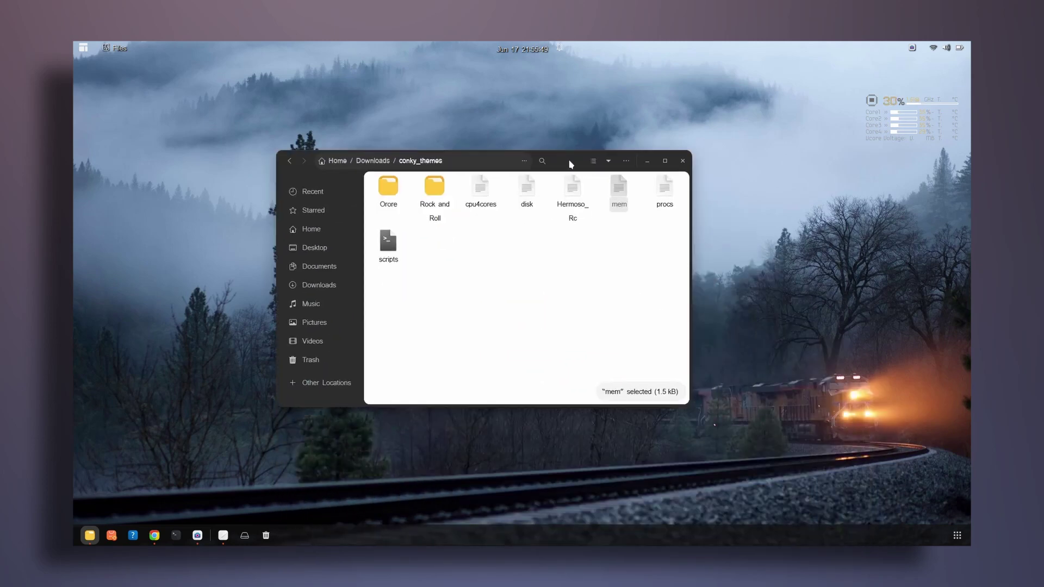
# Try a different gap_x value in the Hermoso_Rc file, save it and check the day widget's position
pyautogui.doubleClick(574, 215)
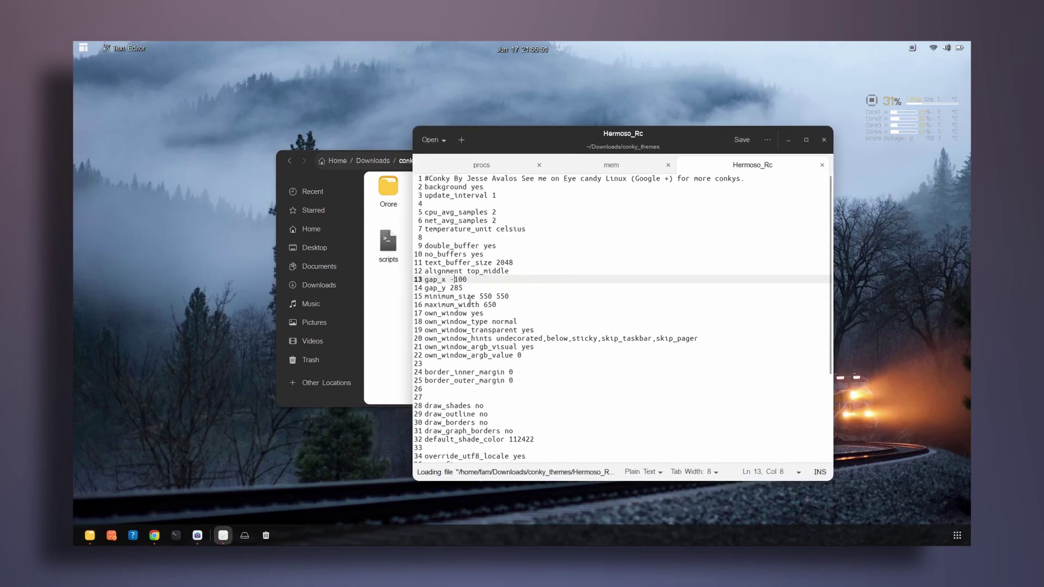
pyautogui.click(461, 279)
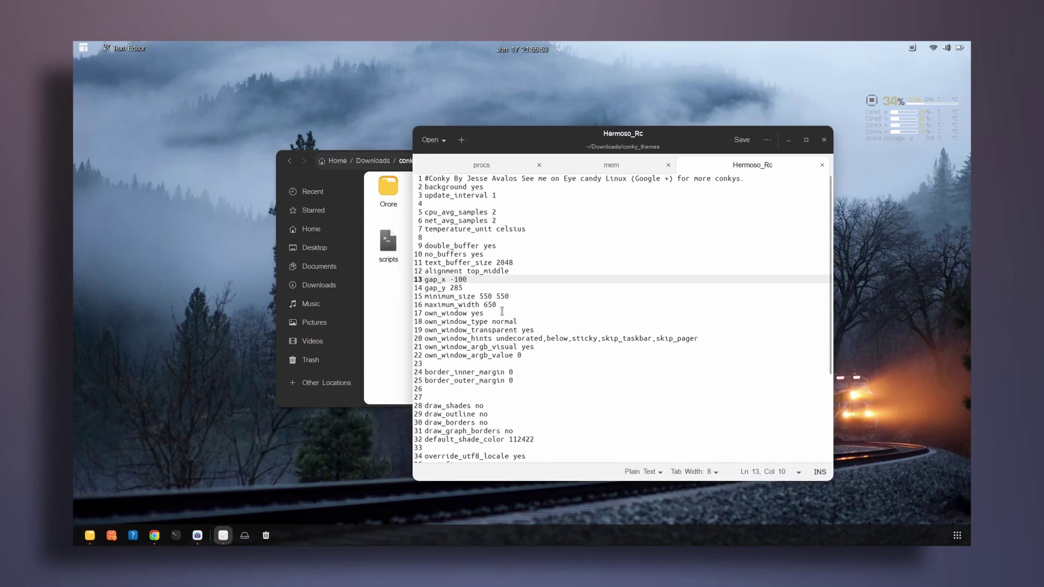
pyautogui.press('BackSpace')
pyautogui.press('BackSpace')
pyautogui.hotkey('ctrl', 's')
pyautogui.click(789, 140)
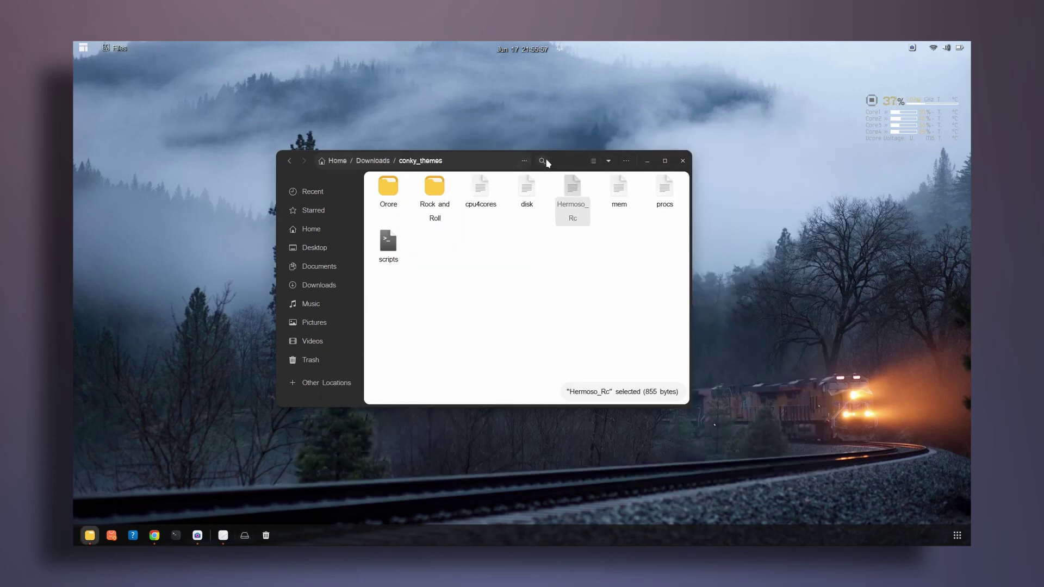
pyautogui.moveTo(559, 159); pyautogui.dragTo(581, 173)
# Set gap_x to -70 in the Hermoso_Rc file, save it, check the widgets on the desktop and close the editor
pyautogui.doubleClick(595, 204)
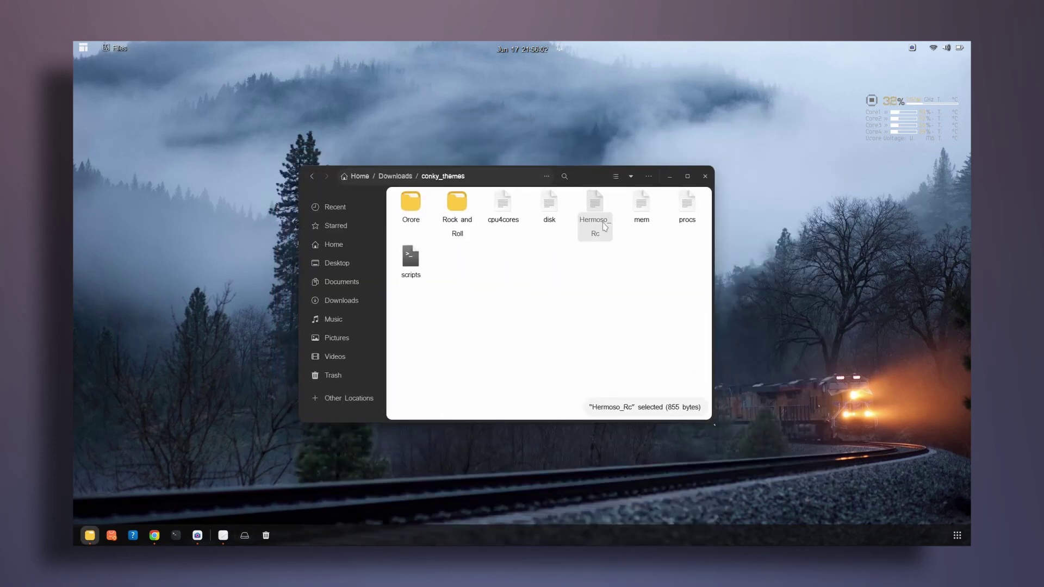
pyautogui.press('BackSpace')
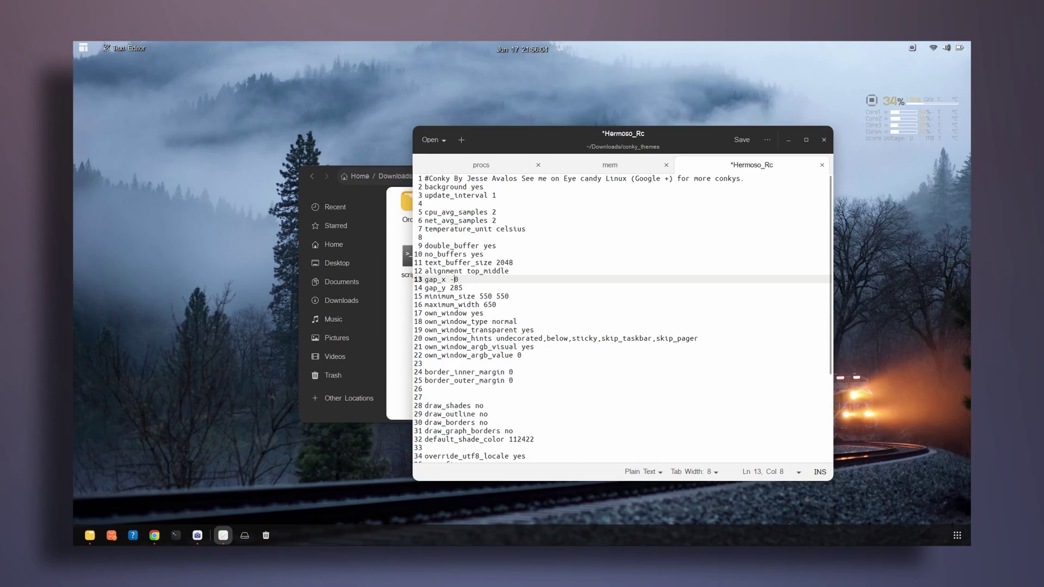
pyautogui.write('7')
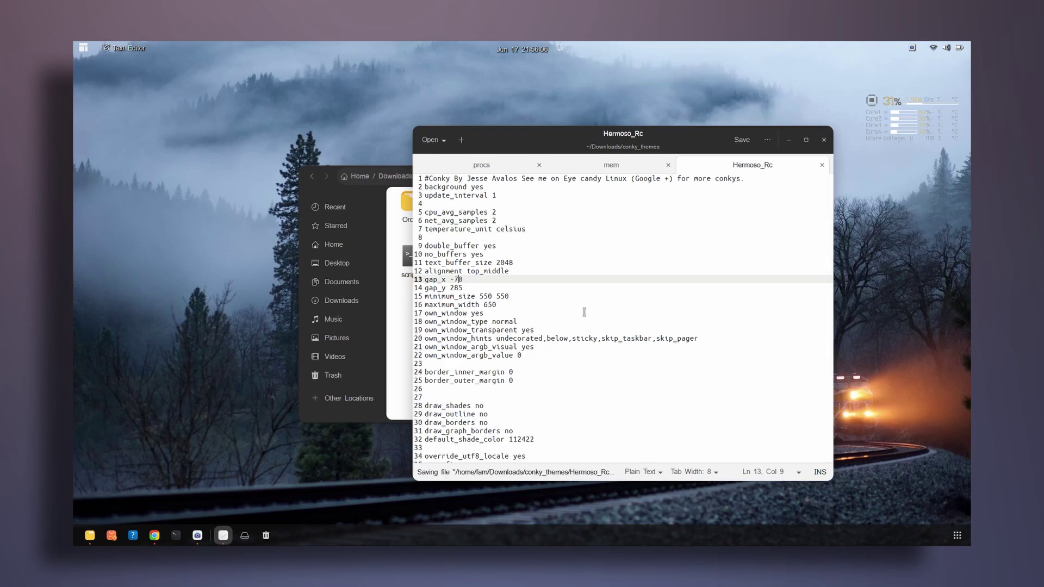
pyautogui.click(789, 140)
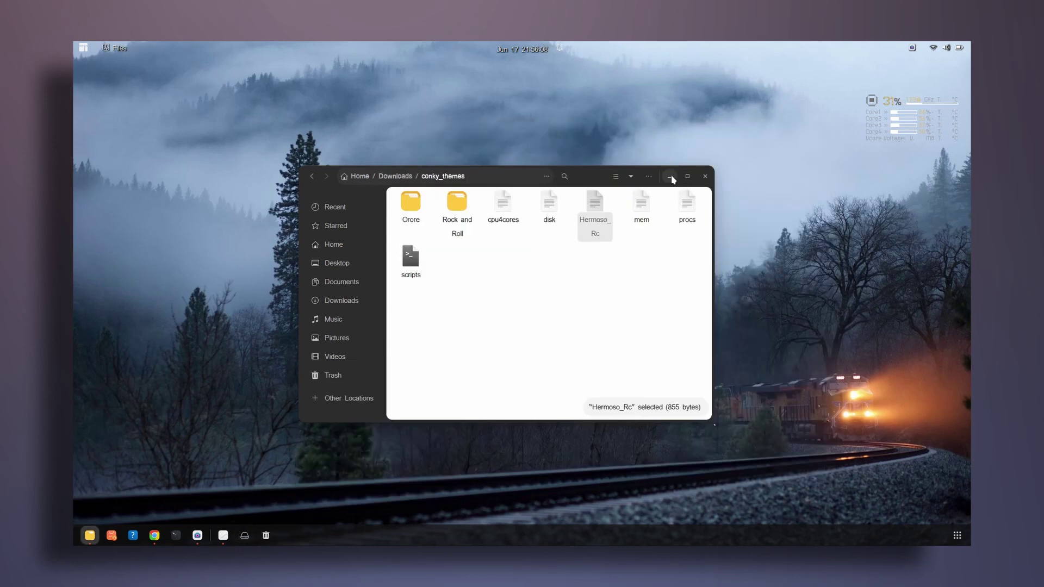
pyautogui.click(671, 176)
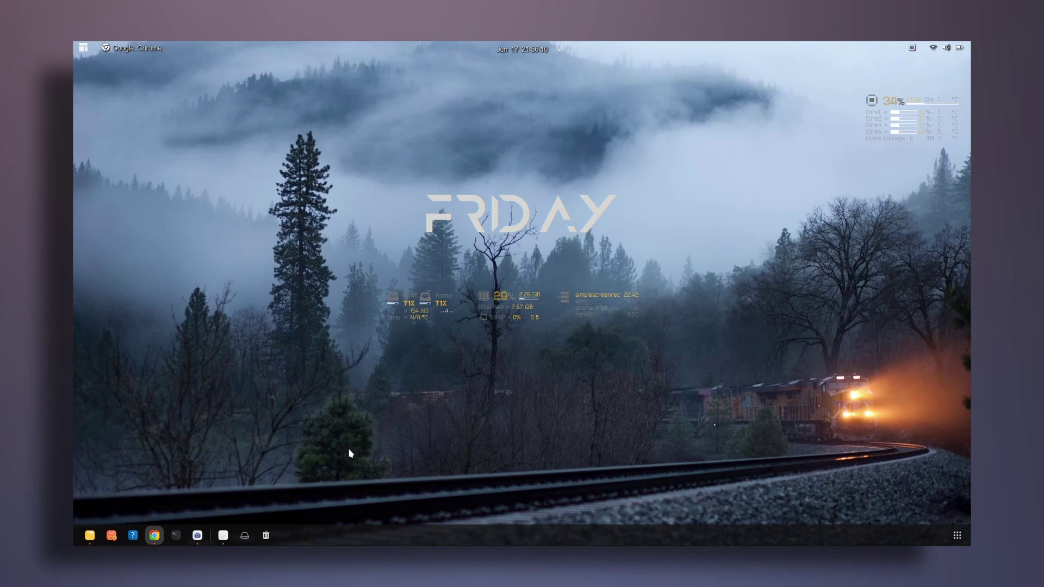
pyautogui.click(223, 535)
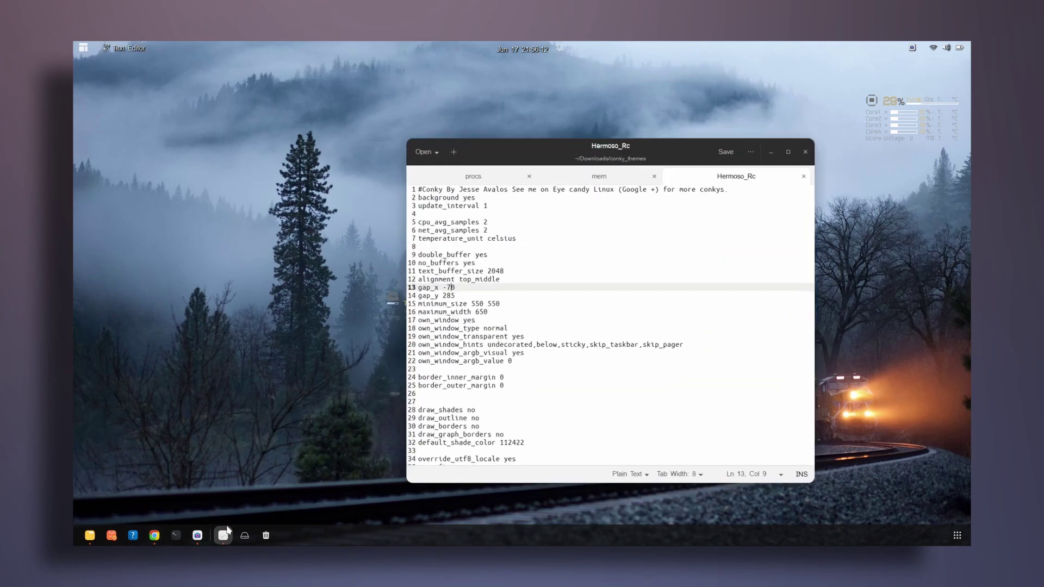
pyautogui.click(827, 135)
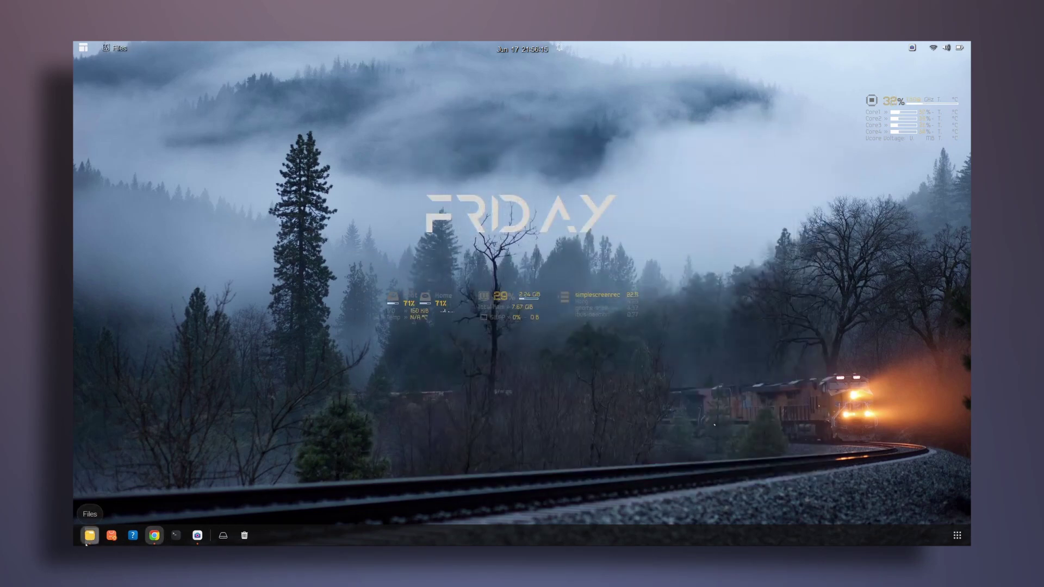
# Bring back the conky_themes folder window and move it aside to examine the widgets' layout and legibility
pyautogui.click(90, 535)
pyautogui.hotkey('alt', 'Tab')
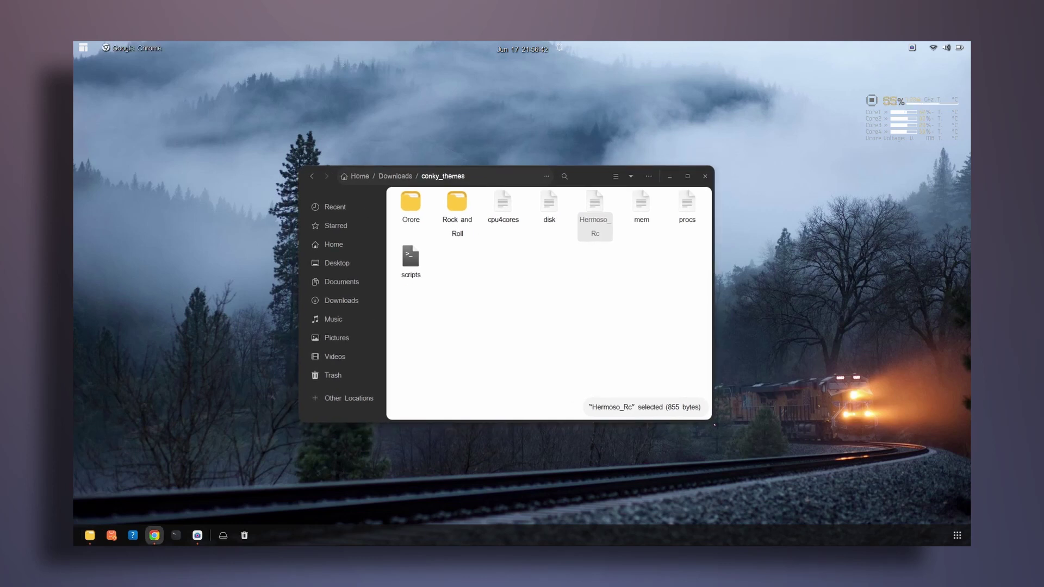
pyautogui.click(602, 293)
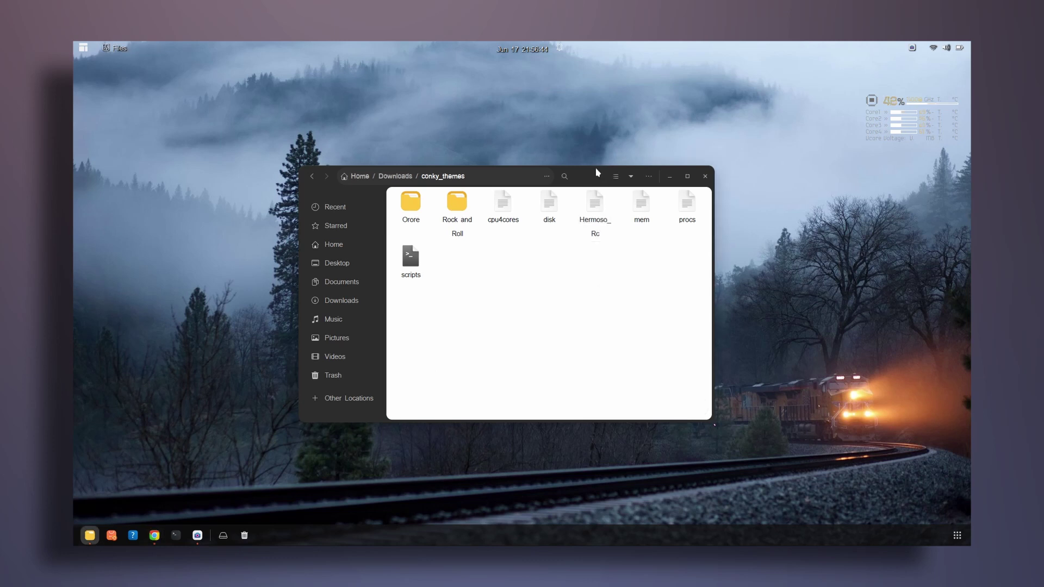
pyautogui.moveTo(594, 181); pyautogui.dragTo(597, 396)
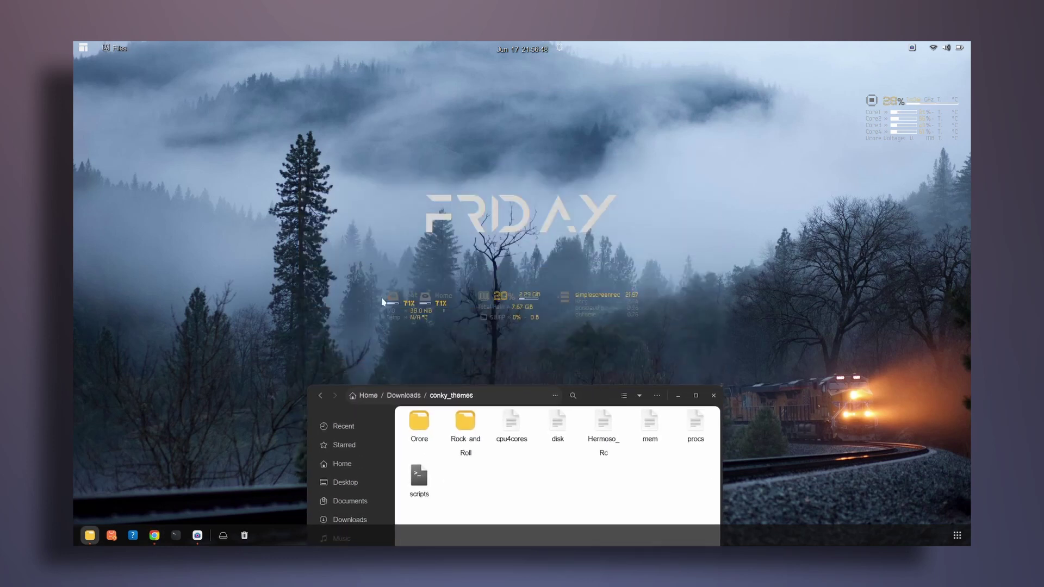
pyautogui.moveTo(594, 396); pyautogui.dragTo(593, 205)
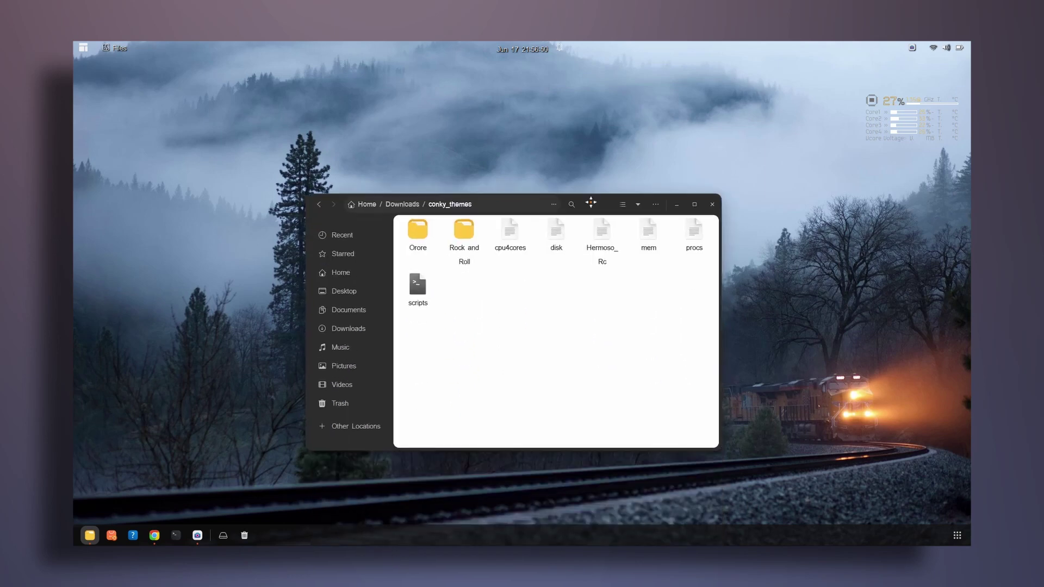
# Open the cpu4cores file, set default_color to ffffff in its TEXT section, and save and close it
pyautogui.doubleClick(516, 248)
pyautogui.moveTo(355, 67); pyautogui.dragTo(588, 136)
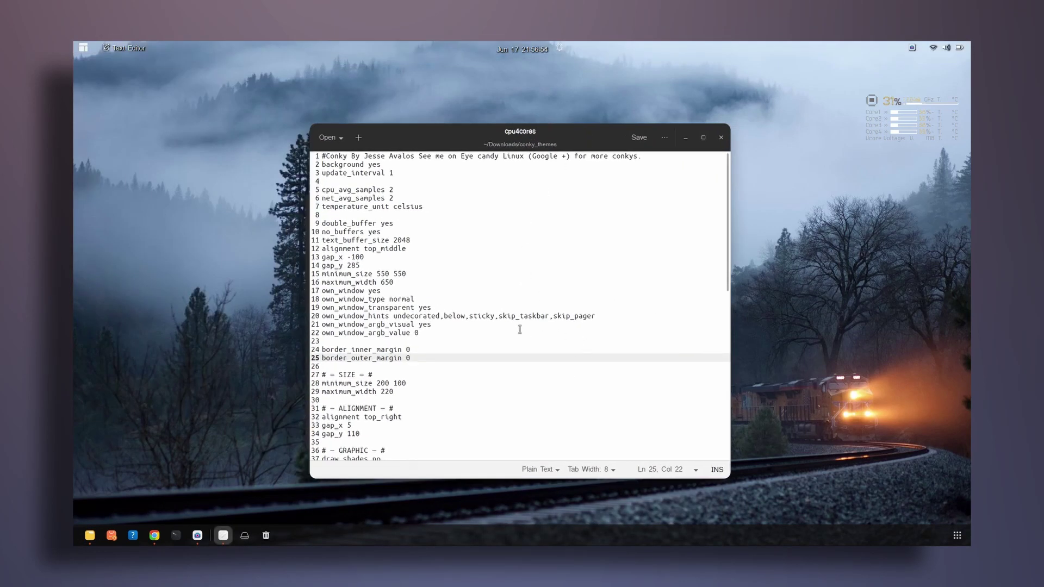
pyautogui.scroll(-4, 471, 345)
pyautogui.scroll(-8, 465, 296)
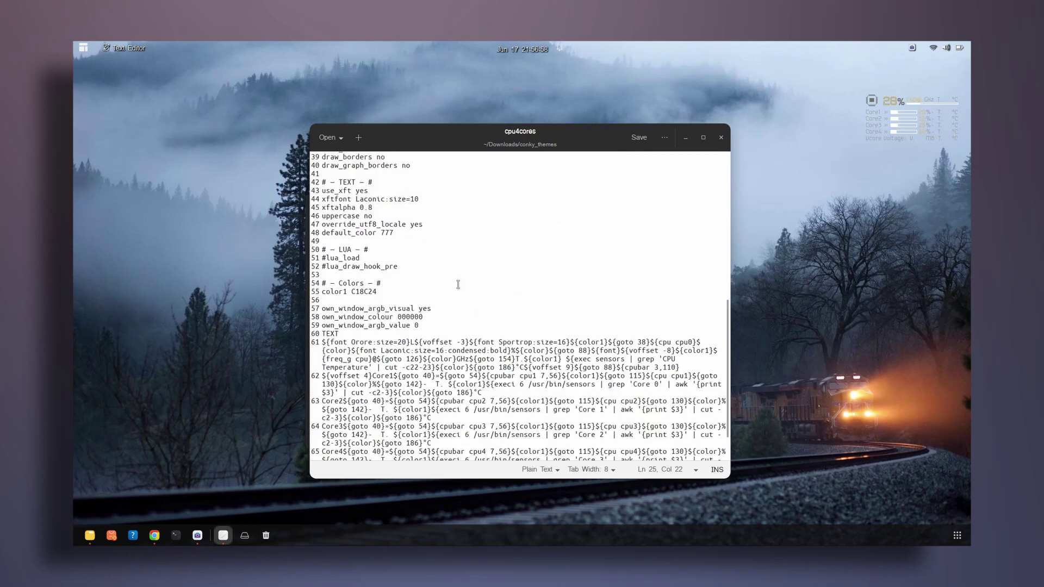
pyautogui.doubleClick(387, 233)
pyautogui.write('fffff')
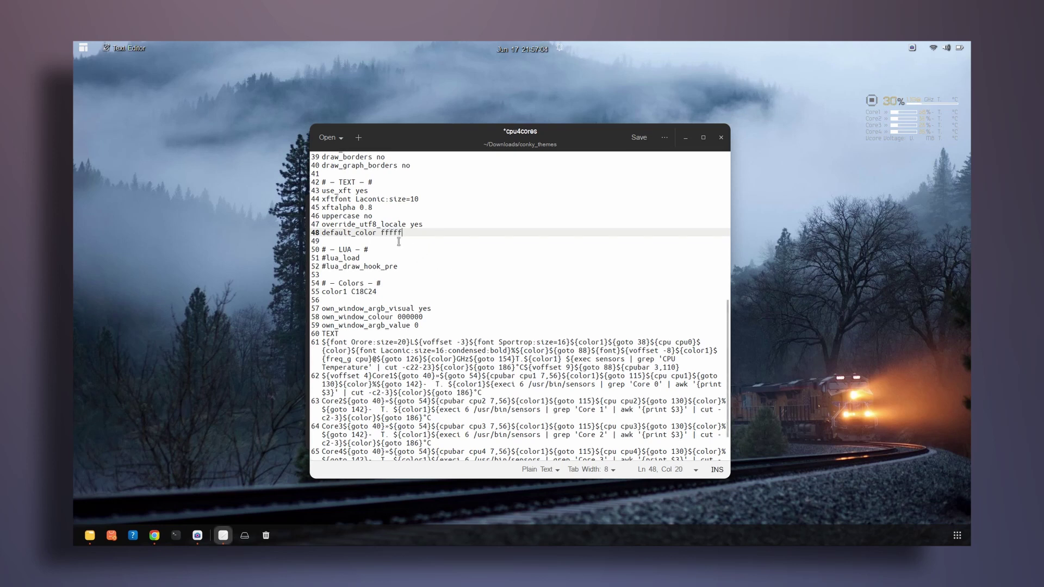
pyautogui.moveTo(383, 234); pyautogui.dragTo(389, 235)
pyautogui.click(406, 232)
pyautogui.hotkey('ctrl', 's')
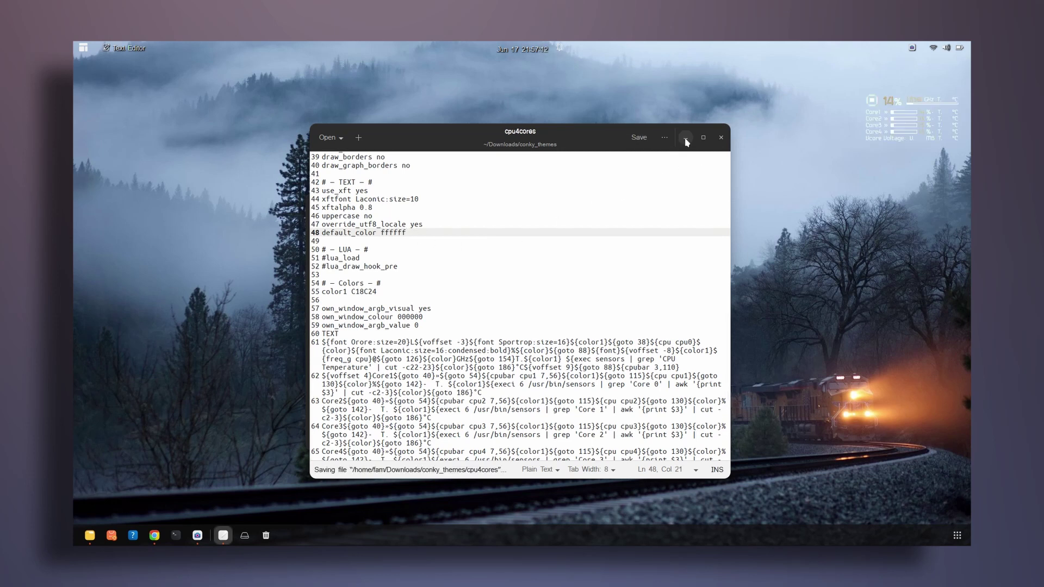
pyautogui.click(723, 139)
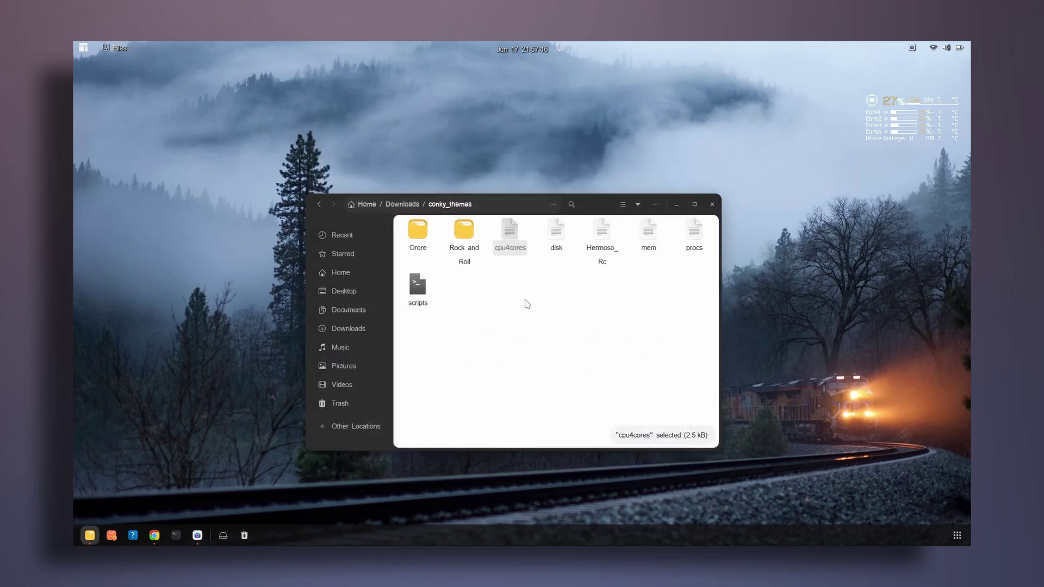
# Open the disk file, set default_color to ffffff in its TEXT section and save it
pyautogui.doubleClick(561, 240)
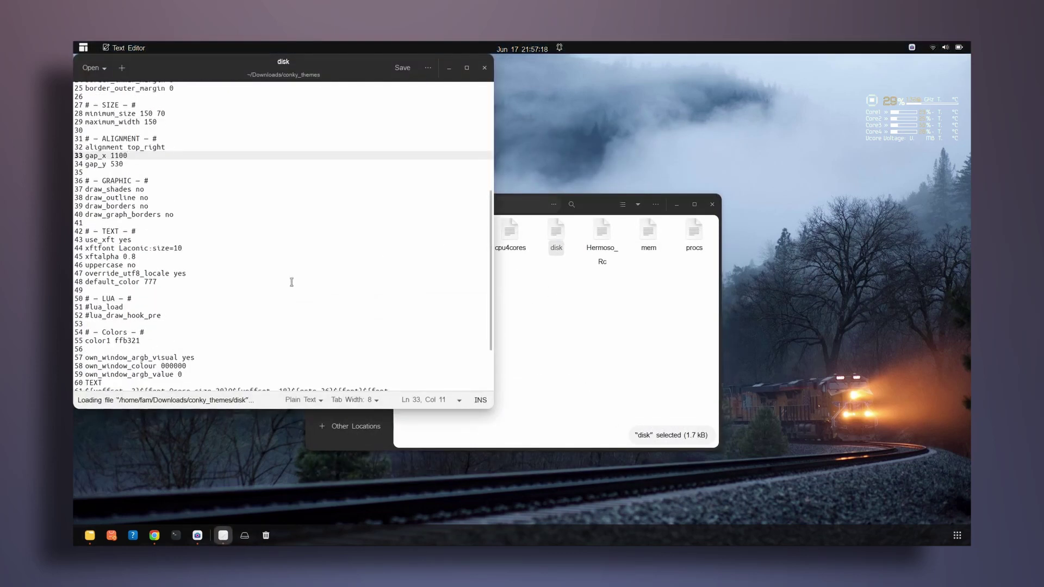
pyautogui.doubleClick(151, 281)
pyautogui.write('f')
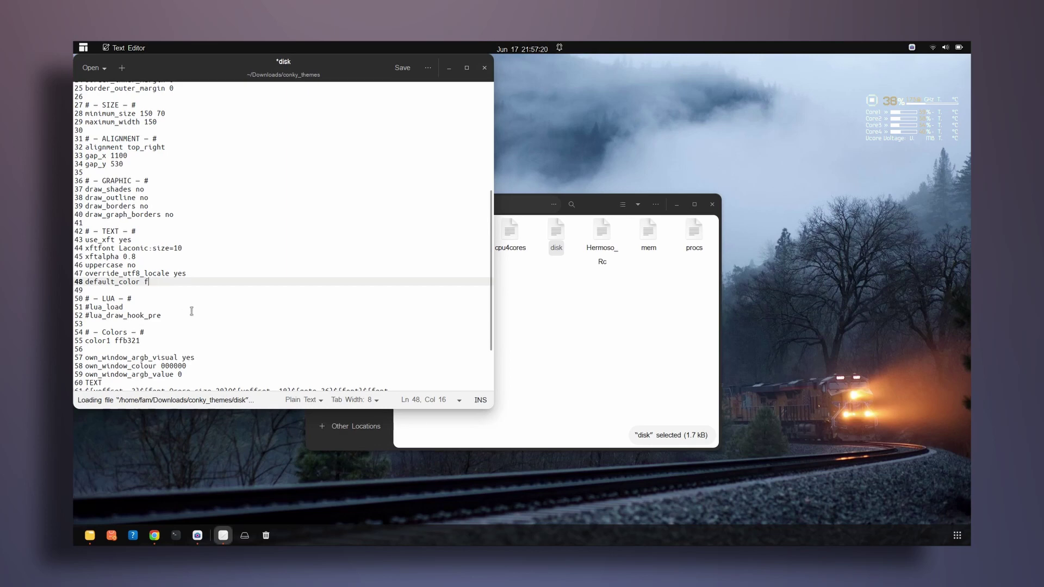
pyautogui.write('fffff')
pyautogui.hotkey('ctrl', 's')
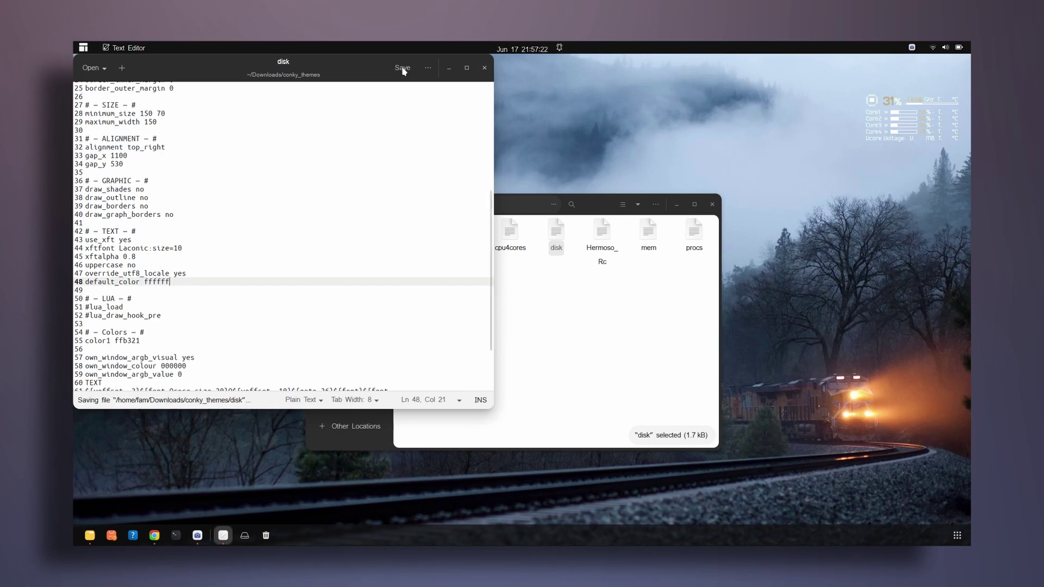
# Close the disk file, set default_color to ffffff in the mem file's TEXT section, and save and close it
pyautogui.click(484, 68)
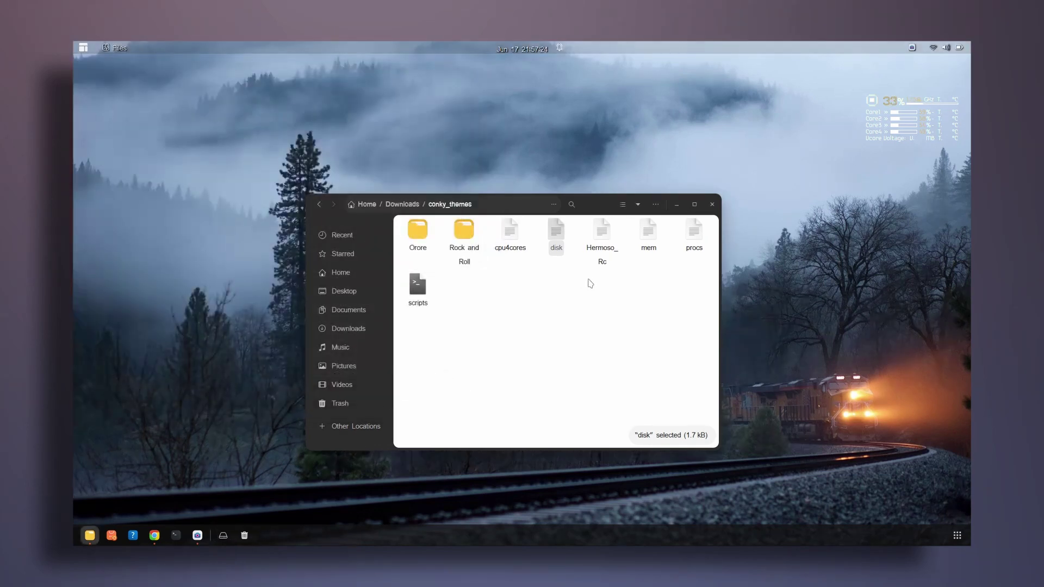
pyautogui.doubleClick(647, 231)
pyautogui.doubleClick(148, 273)
pyautogui.write('ffffff')
pyautogui.hotkey('ctrl', 's')
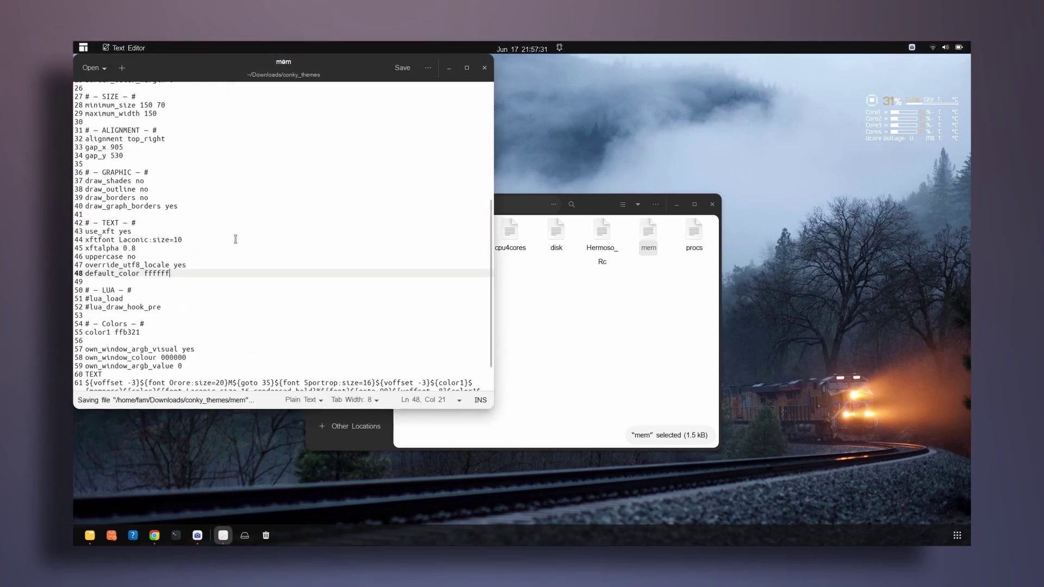
pyautogui.click(485, 68)
# Set default_color to ffffff in the procs file, save and close it, and uncover the desktop to check the widgets
pyautogui.doubleClick(693, 244)
pyautogui.scroll(-1, 152, 296)
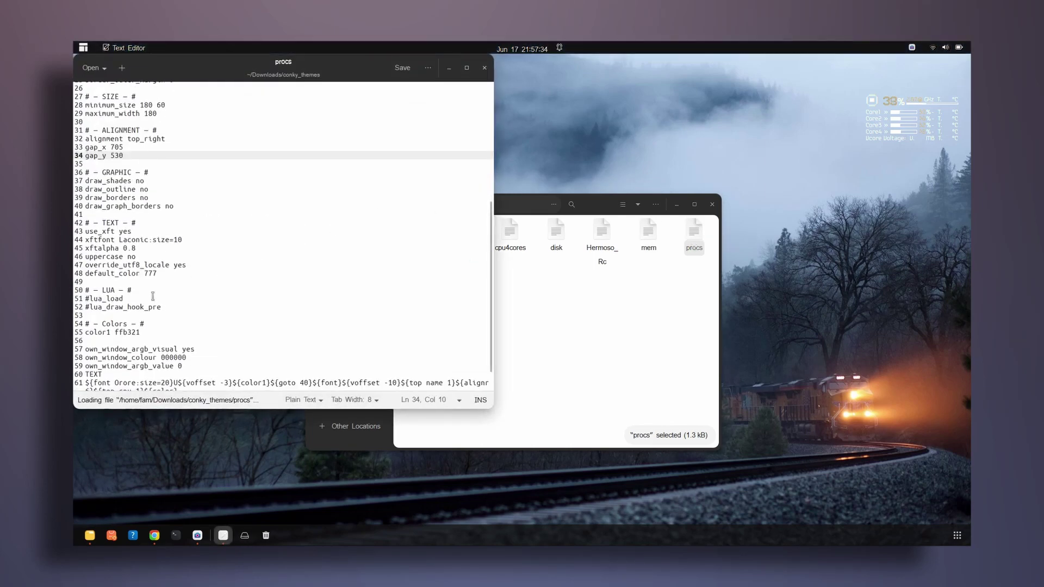
pyautogui.doubleClick(147, 276)
pyautogui.write('ffffff')
pyautogui.hotkey('ctrl', 's')
pyautogui.click(485, 68)
pyautogui.moveTo(591, 204); pyautogui.dragTo(620, 433)
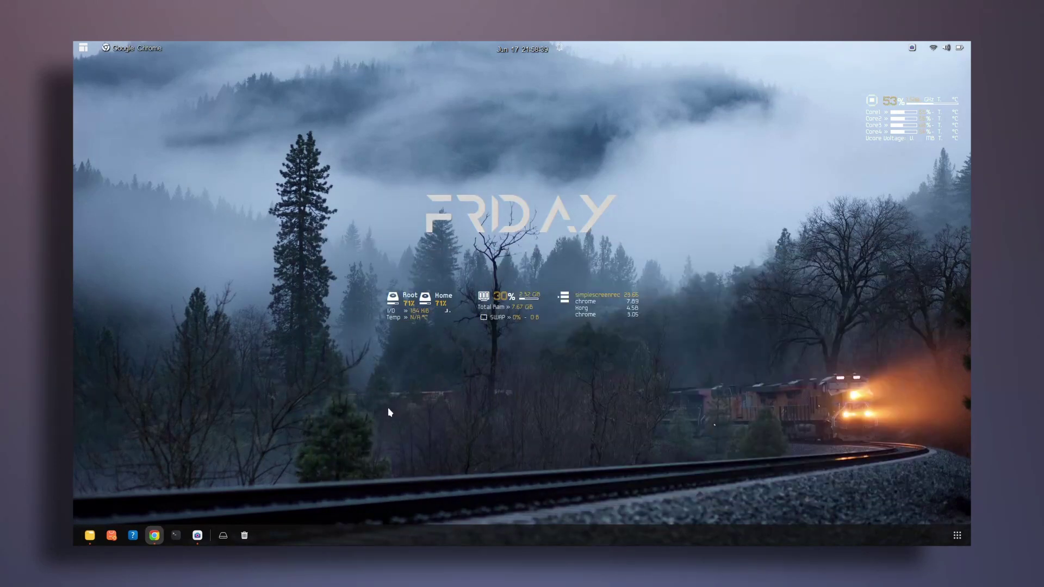
pyautogui.click(388, 412)
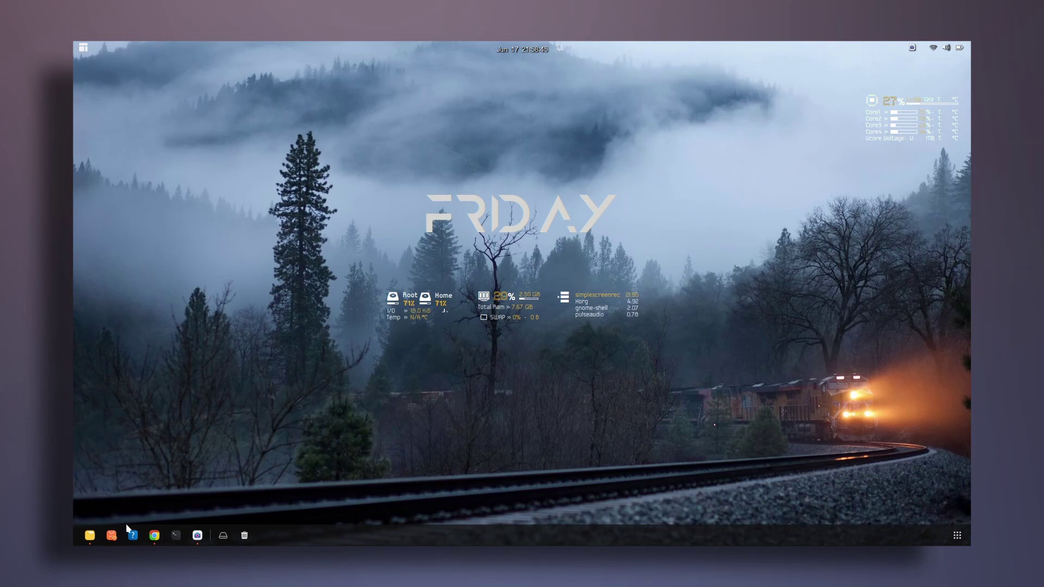
# Open the cpu4cores file from the conky_themes folder, set gap_y to 1100 in its ALIGNMENT section and save it
pyautogui.click(90, 535)
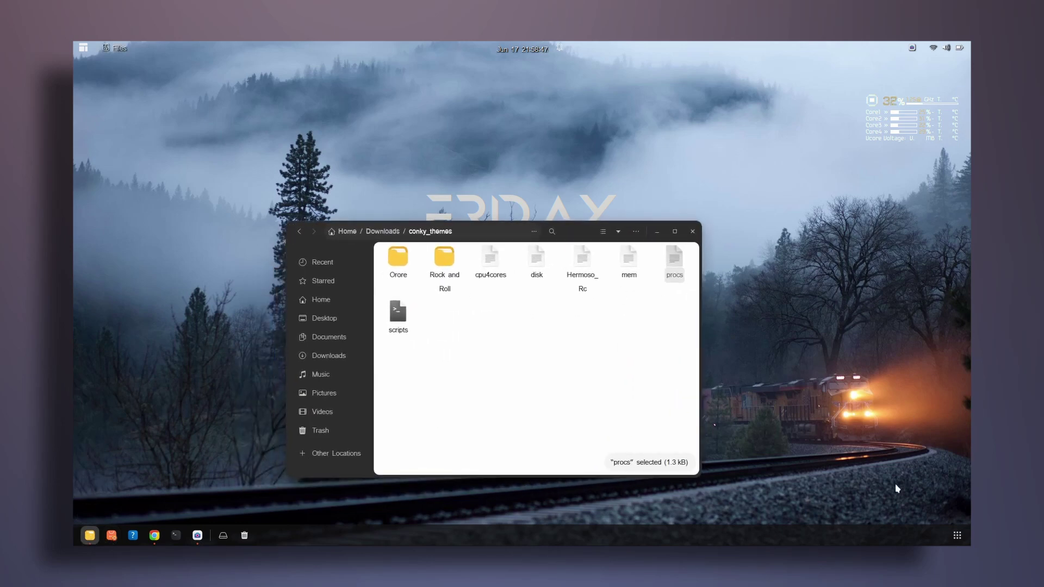
pyautogui.doubleClick(491, 258)
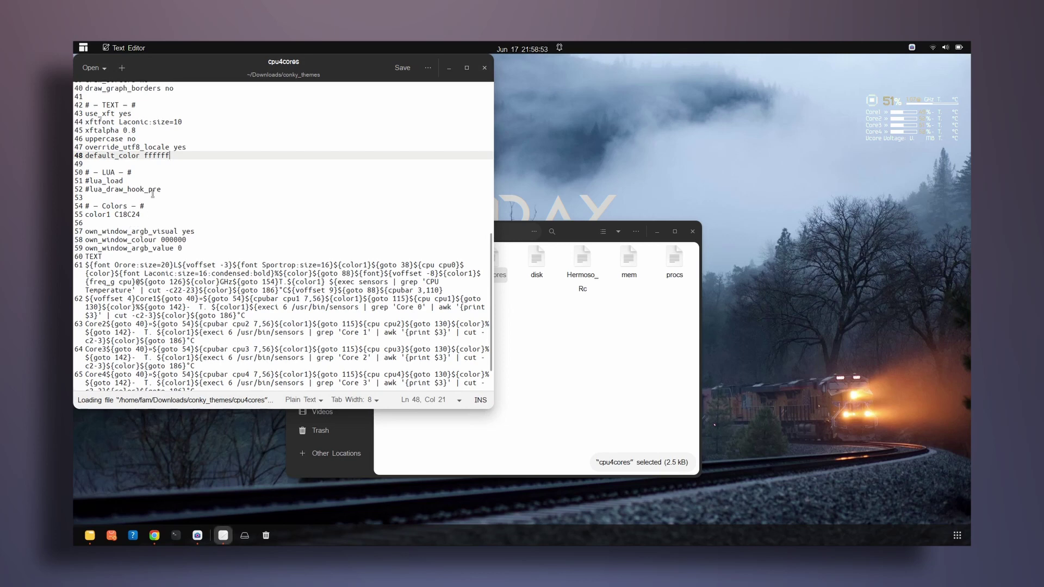
pyautogui.scroll(4, 158, 156)
pyautogui.click(125, 143)
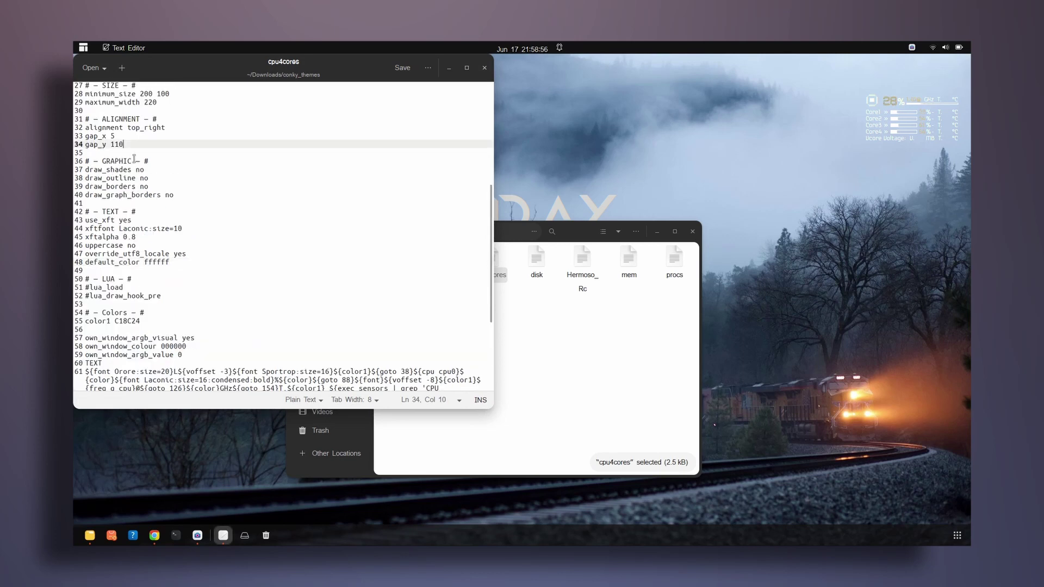
pyautogui.write('0')
pyautogui.hotkey('ctrl', 's')
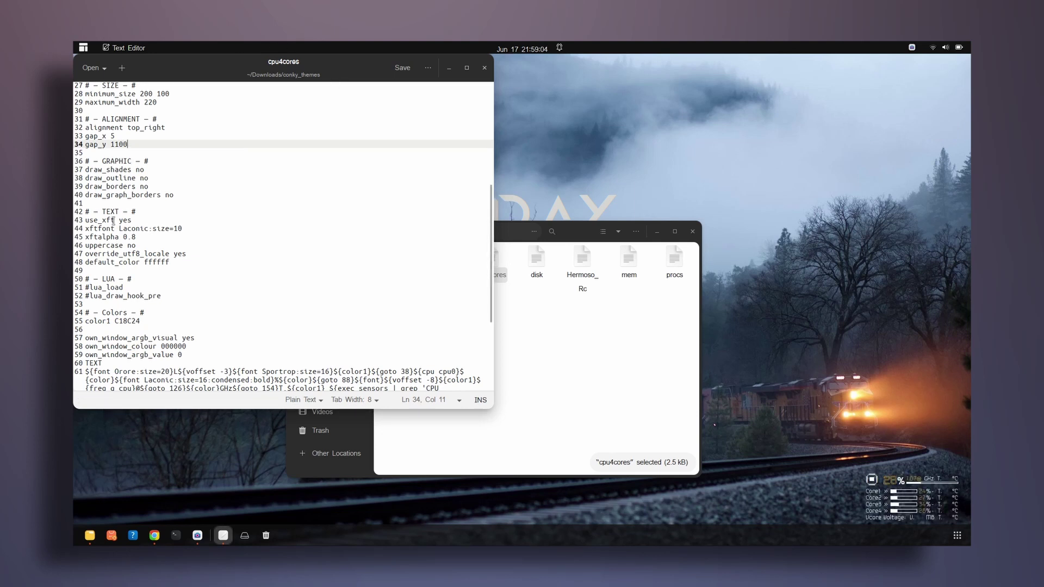
# Set gap_y to 1000 in the cpu4cores file and save it
pyautogui.press('Left')
pyautogui.press('Left')
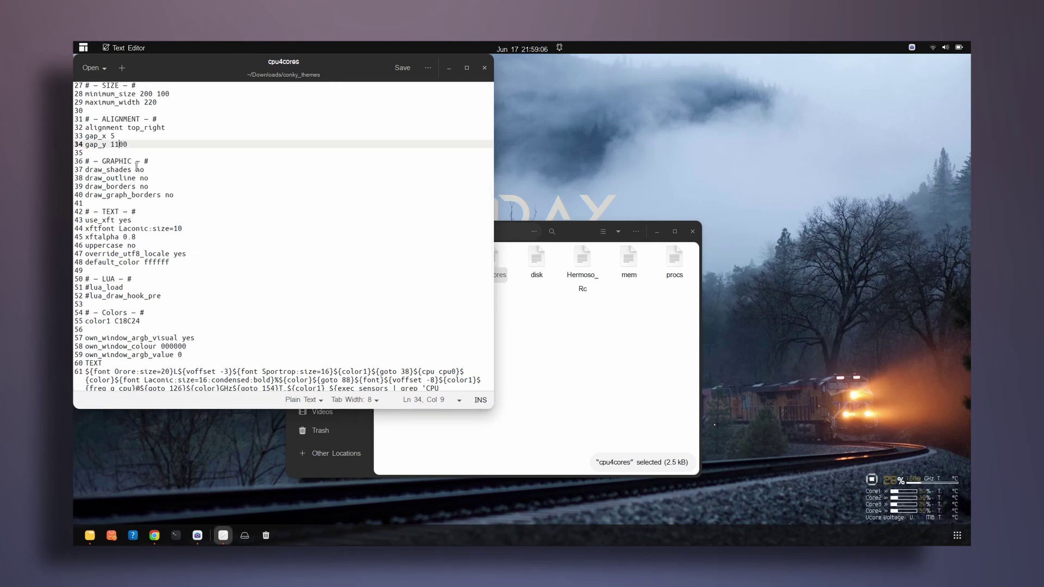
pyautogui.press('BackSpace')
pyautogui.write('0')
pyautogui.hotkey('ctrl', 's')
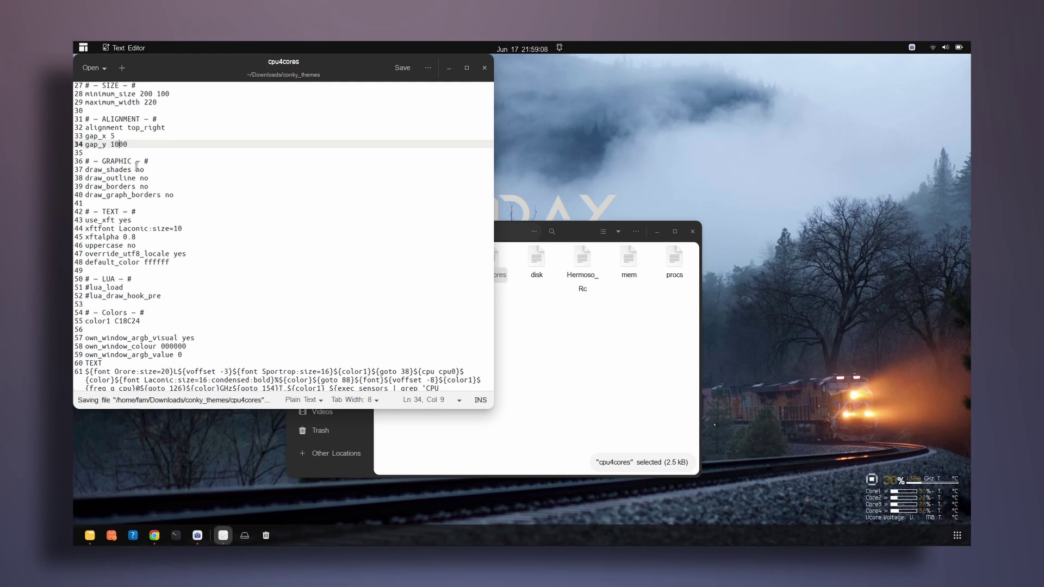
# Set gap_y to 900 in the cpu4cores file, save and close it, and uncover the desktop to check the widgets
pyautogui.press('BackSpace')
pyautogui.press('BackSpace')
pyautogui.write('9')
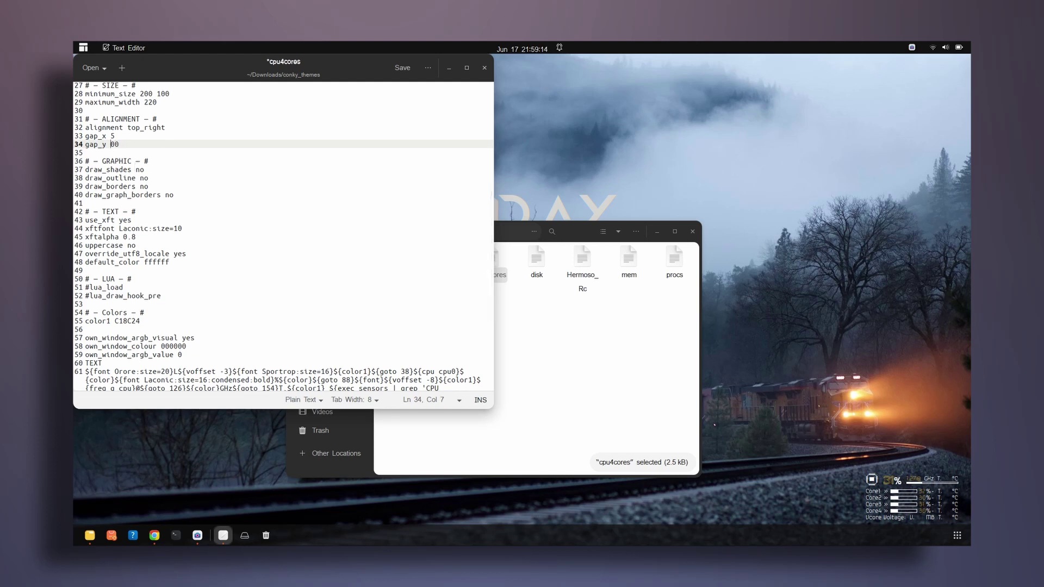
pyautogui.hotkey('ctrl', 's')
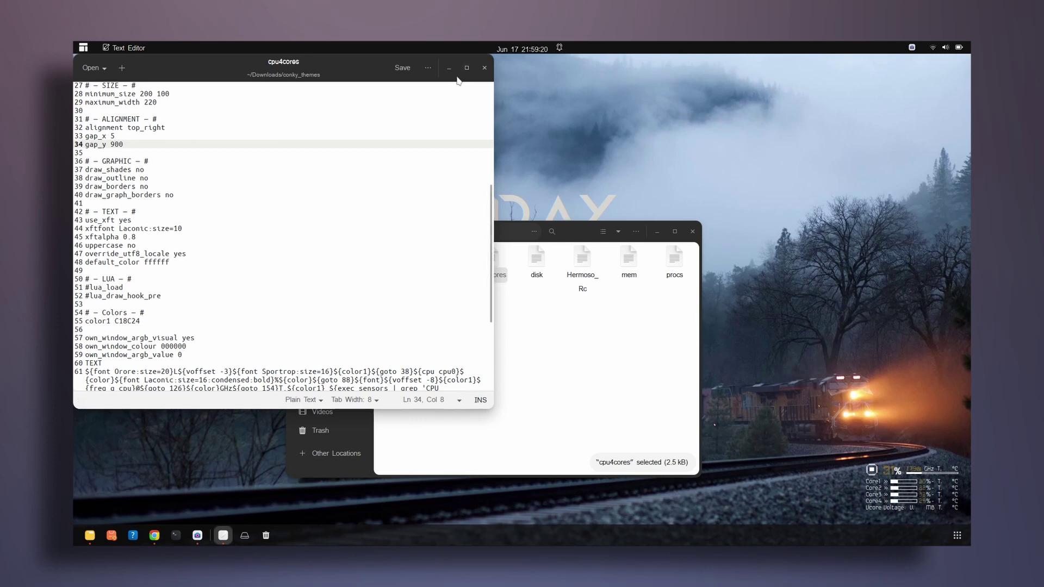
pyautogui.click(484, 72)
pyautogui.moveTo(578, 230); pyautogui.dragTo(601, 213)
pyautogui.hotkey('alt', 'Tab')
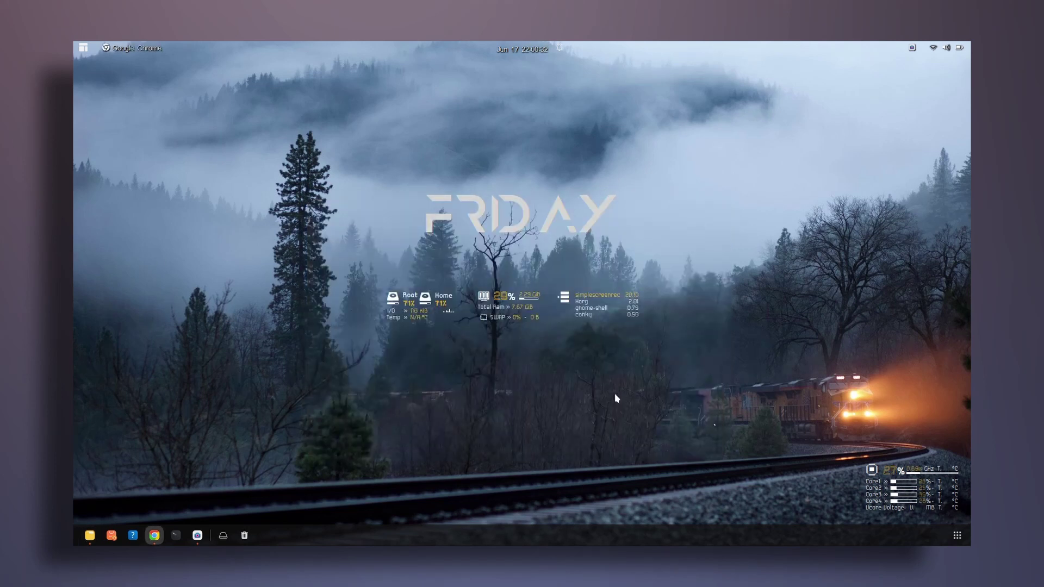
# Open the desktop background settings, apply the dark fern wallpaper and minimize the settings to view the widgets over it
pyautogui.rightClick(863, 260)
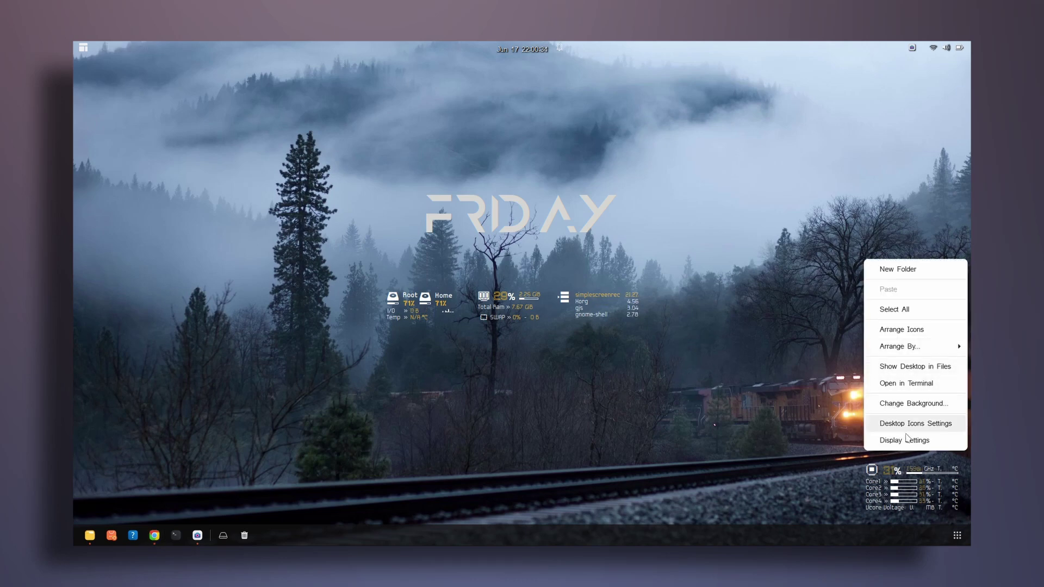
pyautogui.click(914, 403)
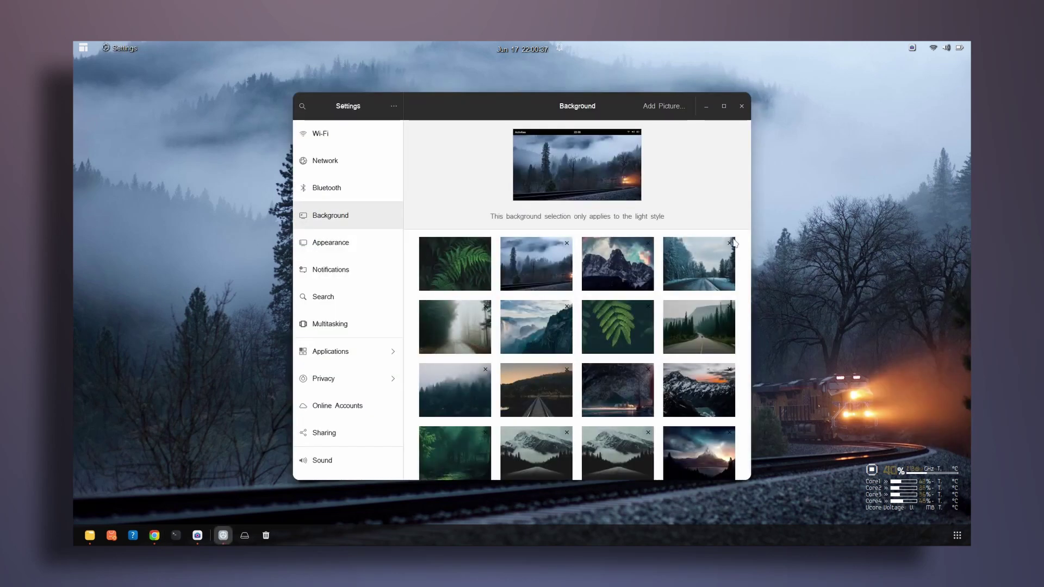
pyautogui.click(436, 267)
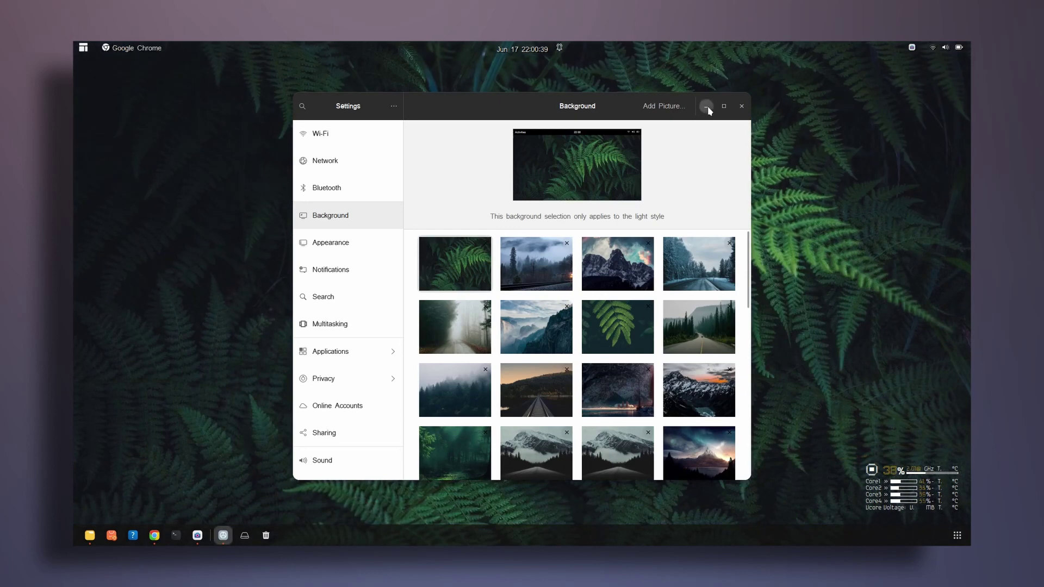
pyautogui.click(707, 106)
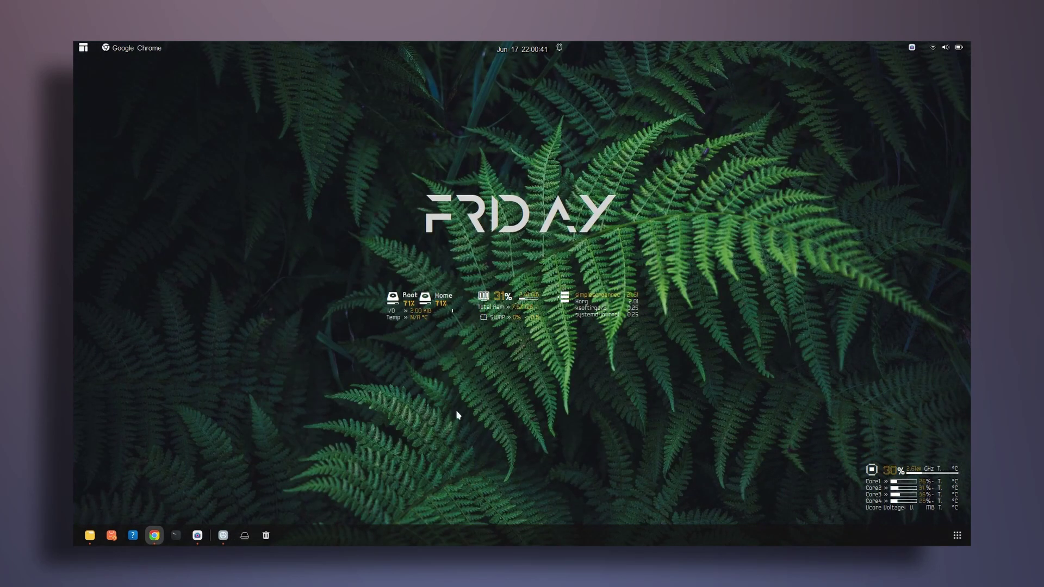
# Try the rocky mountain wallpaper with colorful clouds and view the widgets against it
pyautogui.click(223, 536)
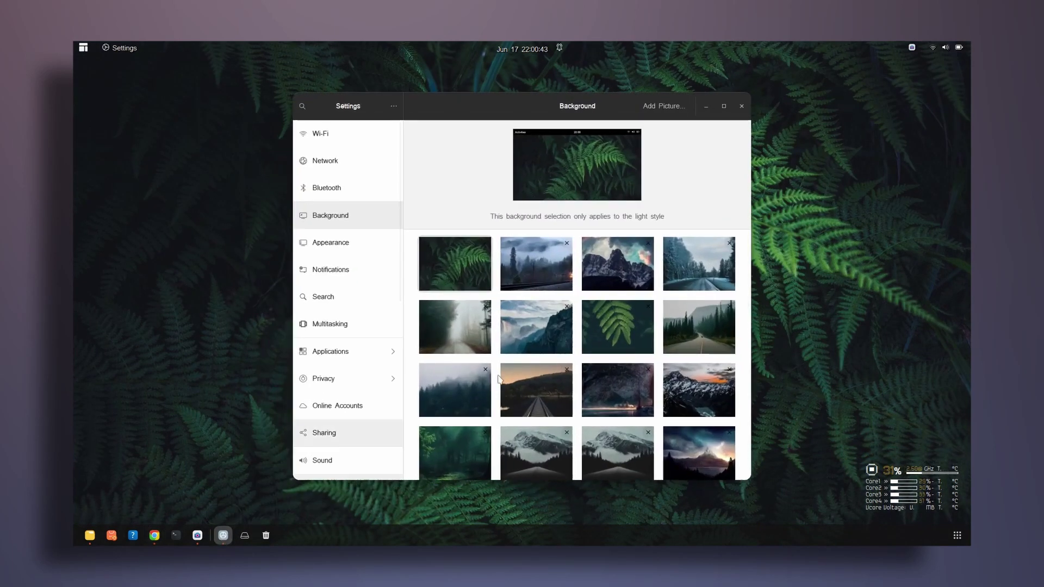
pyautogui.click(623, 282)
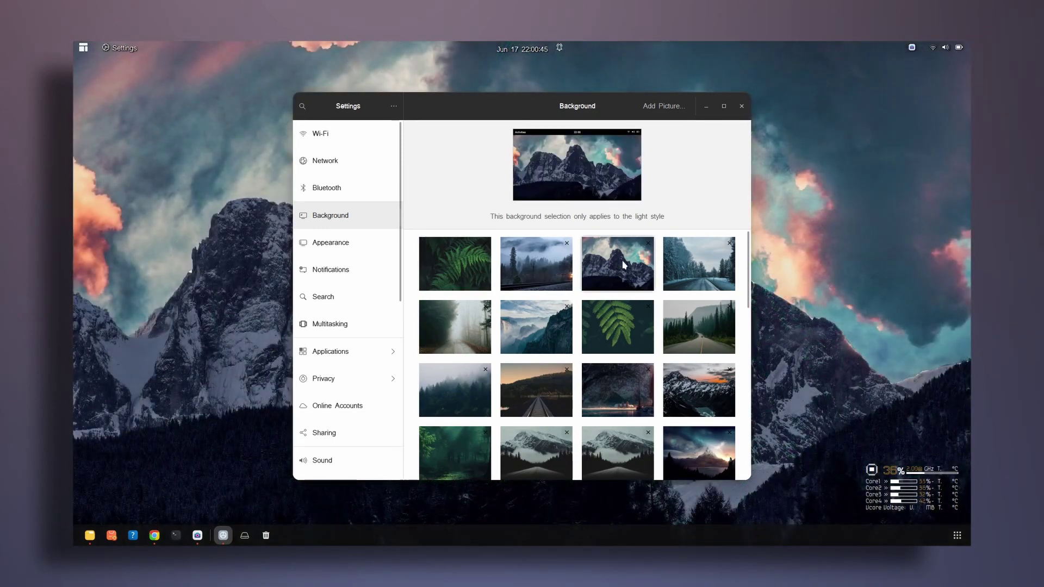
pyautogui.click(706, 107)
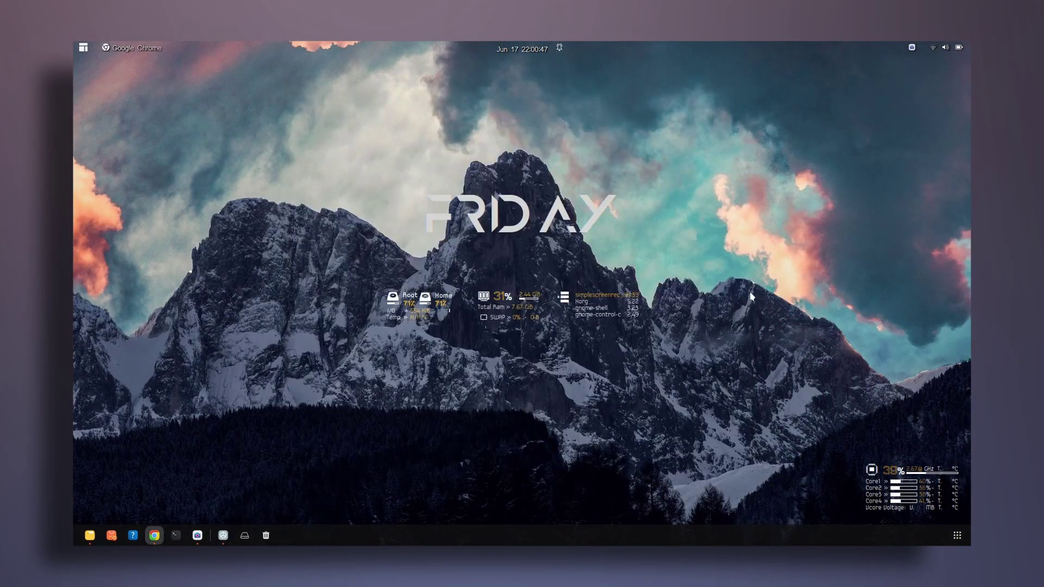
pyautogui.click(198, 535)
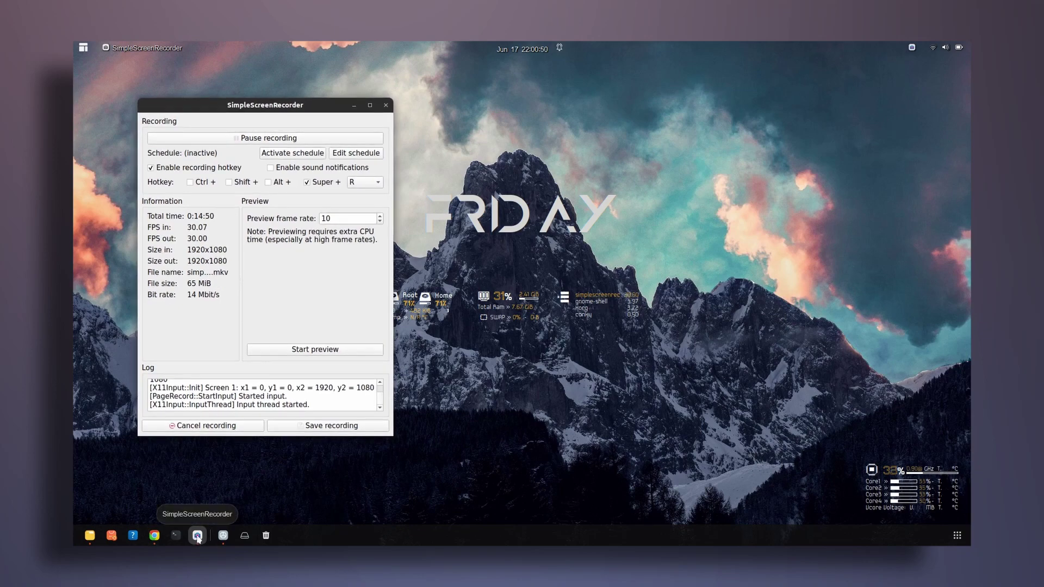
pyautogui.click(354, 105)
# Try the snowy forest road wallpaper and view the widgets against it
pyautogui.click(223, 536)
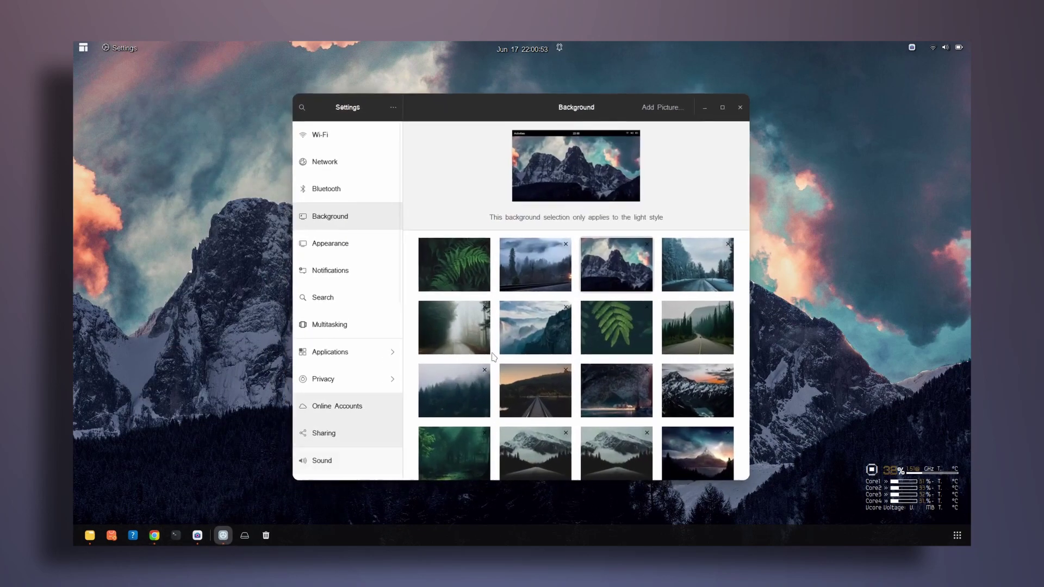
pyautogui.click(690, 273)
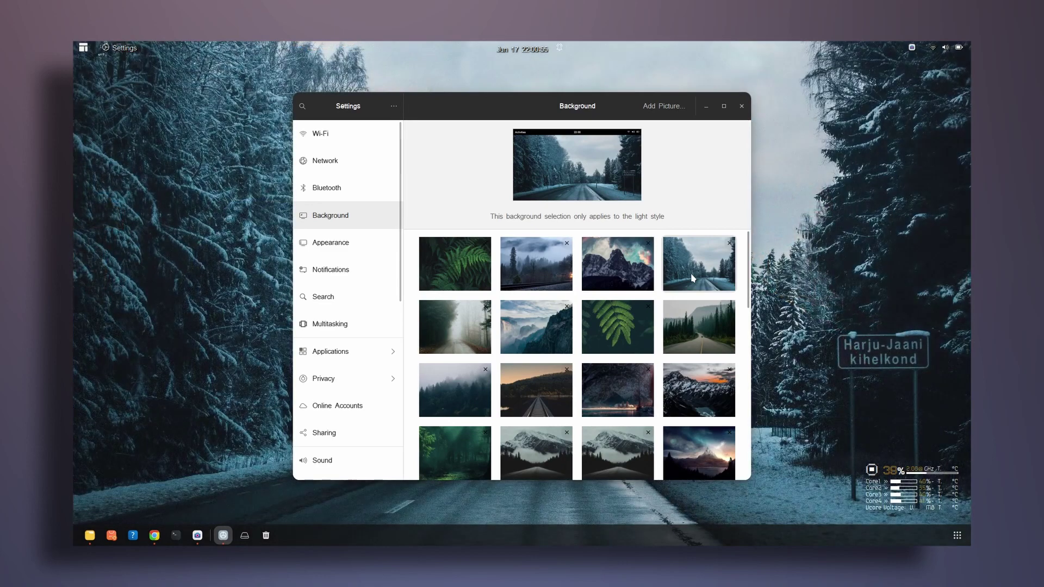
pyautogui.click(706, 107)
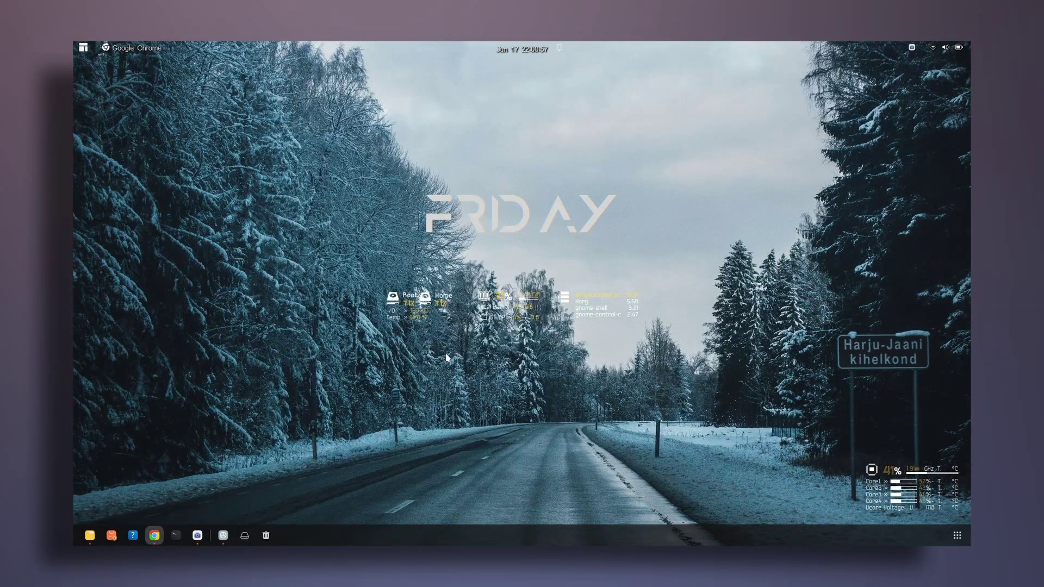
# Try the close-up green leaf wallpaper and view the widgets against it
pyautogui.click(223, 536)
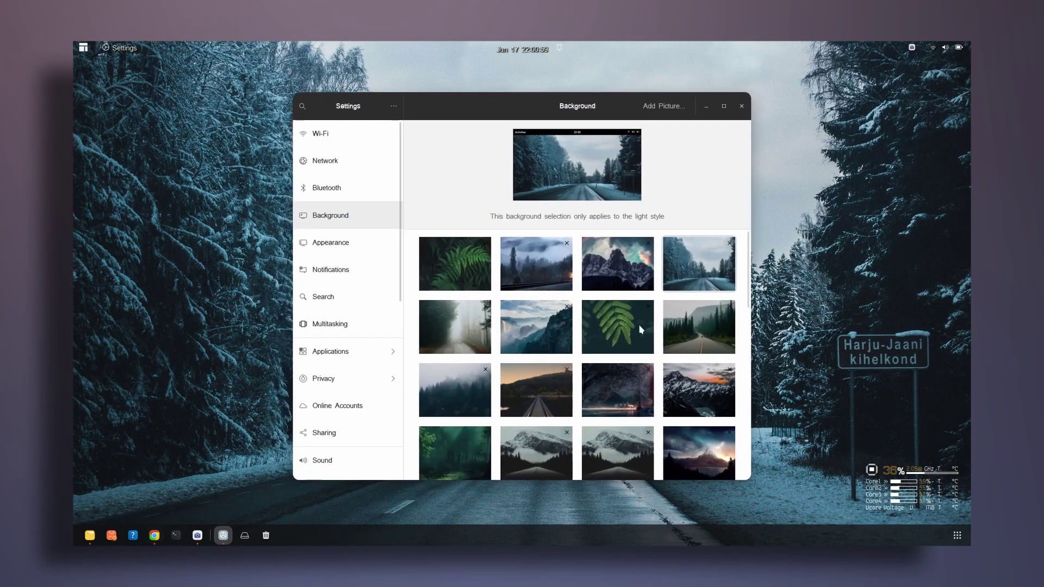
pyautogui.click(617, 337)
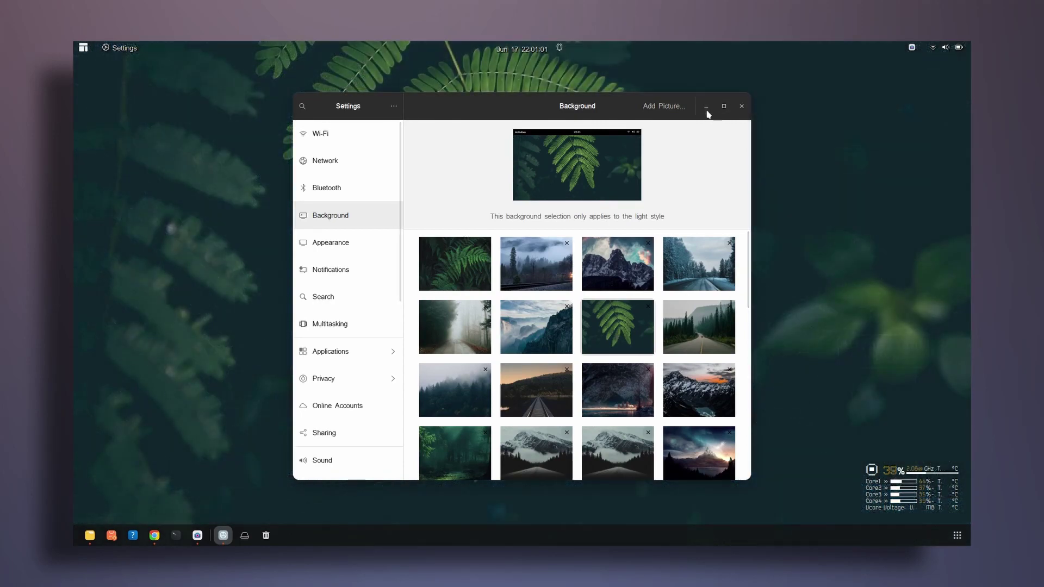
pyautogui.click(706, 110)
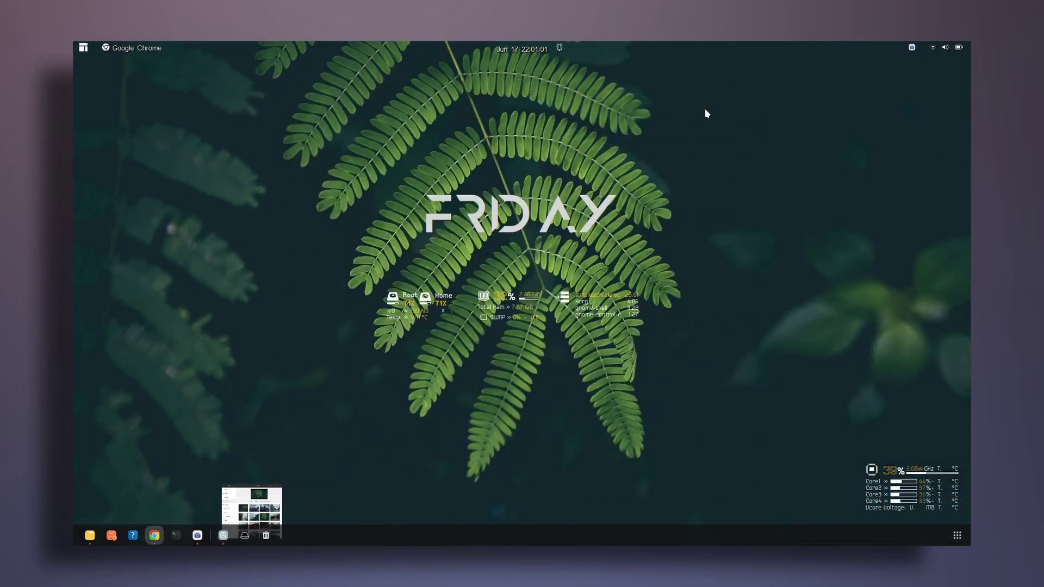
# Try the wallpaper of a road with a yellow center line through evergreens and view the widgets against it
pyautogui.click(222, 536)
pyautogui.click(677, 334)
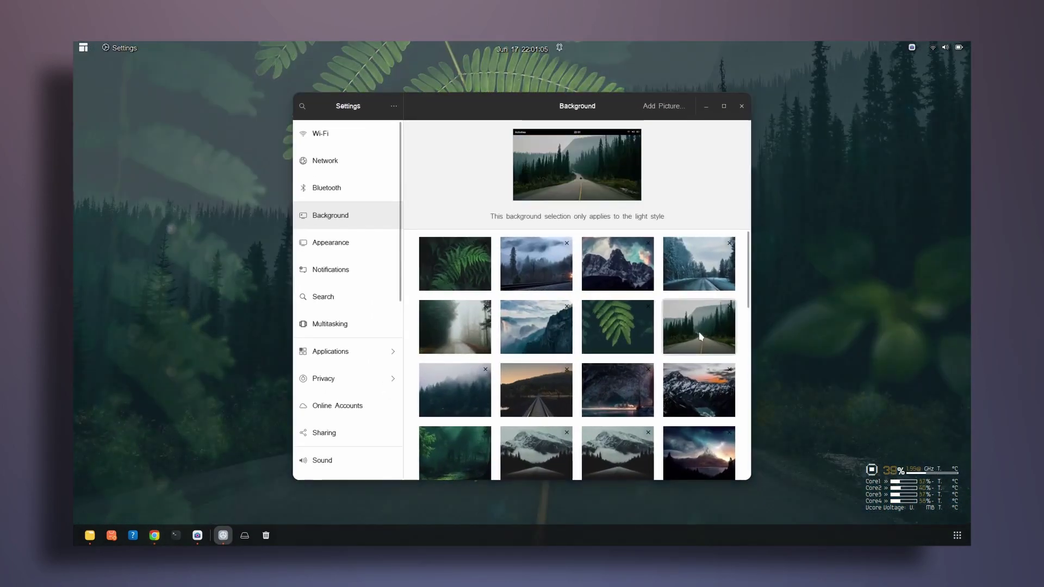
pyautogui.click(705, 105)
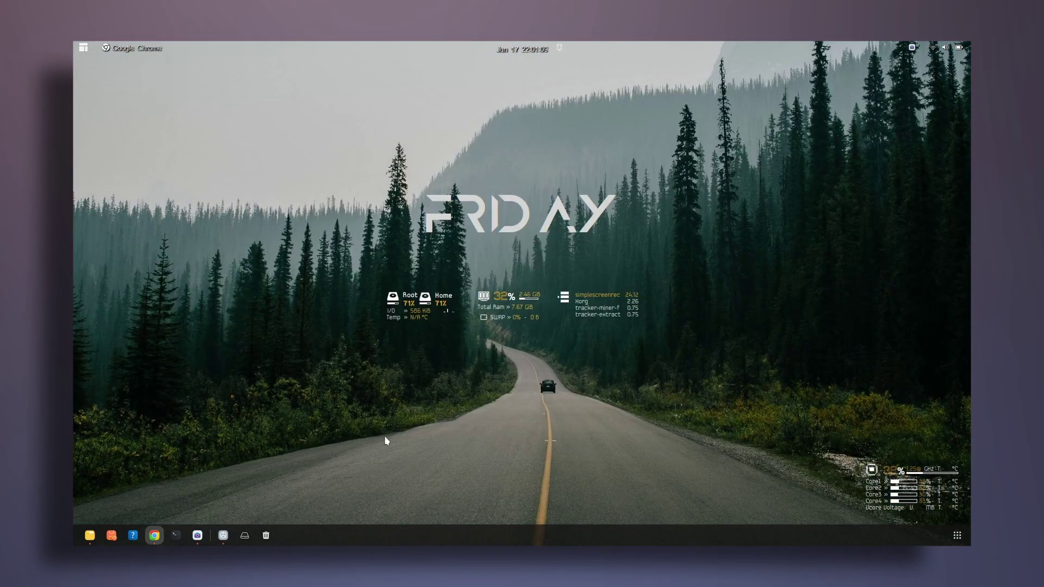
# Try the foggy woodland road wallpaper, then apply the misty evergreen hillside one and view the widgets over it
pyautogui.click(223, 536)
pyautogui.click(470, 337)
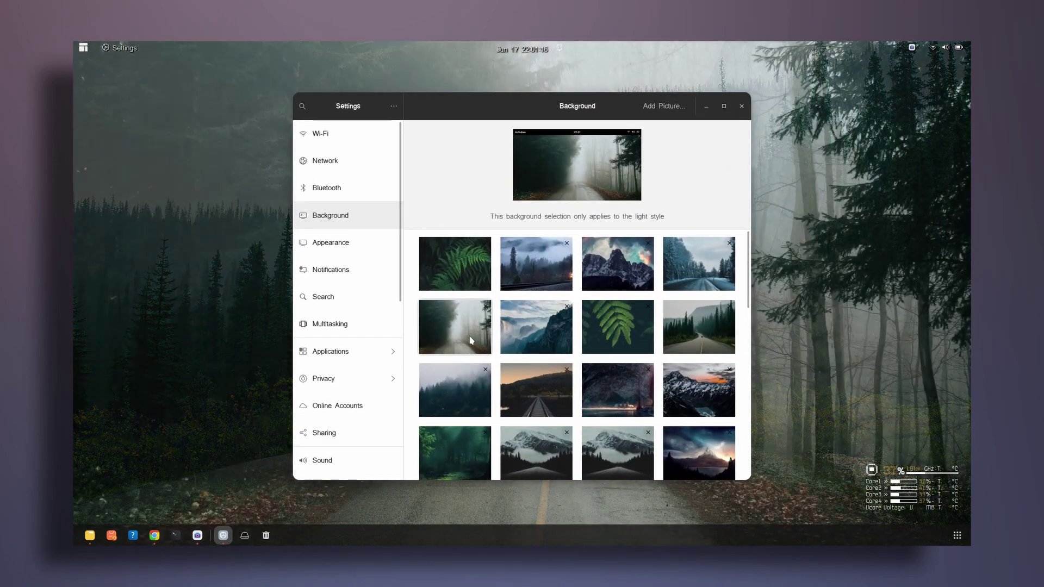
pyautogui.click(456, 384)
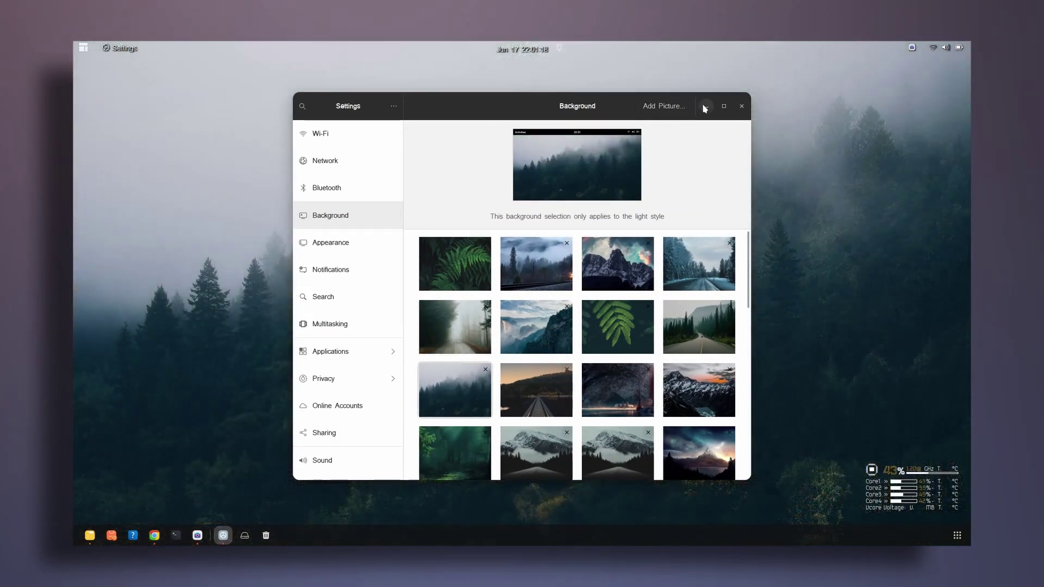
pyautogui.click(705, 106)
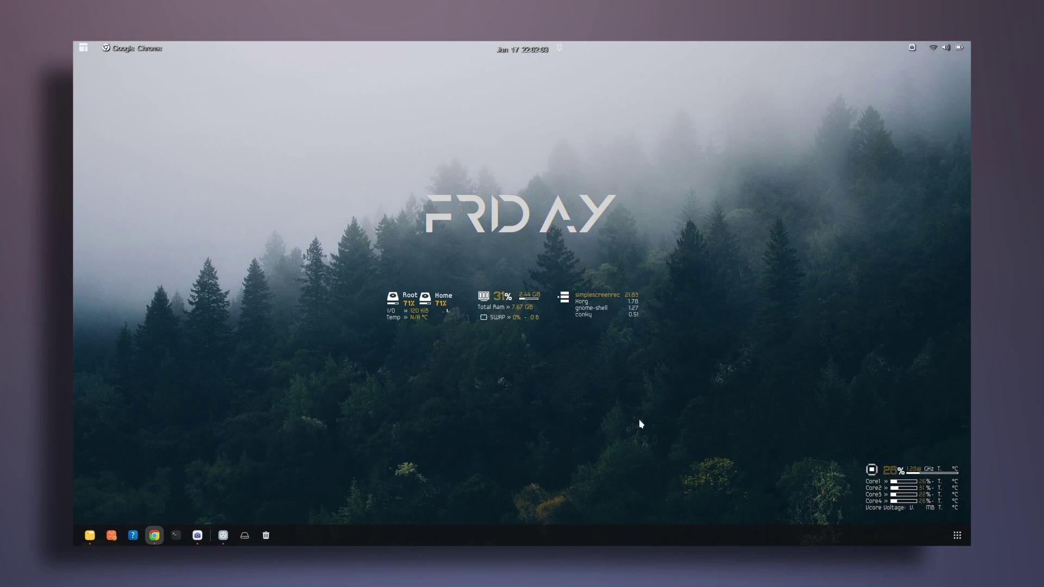